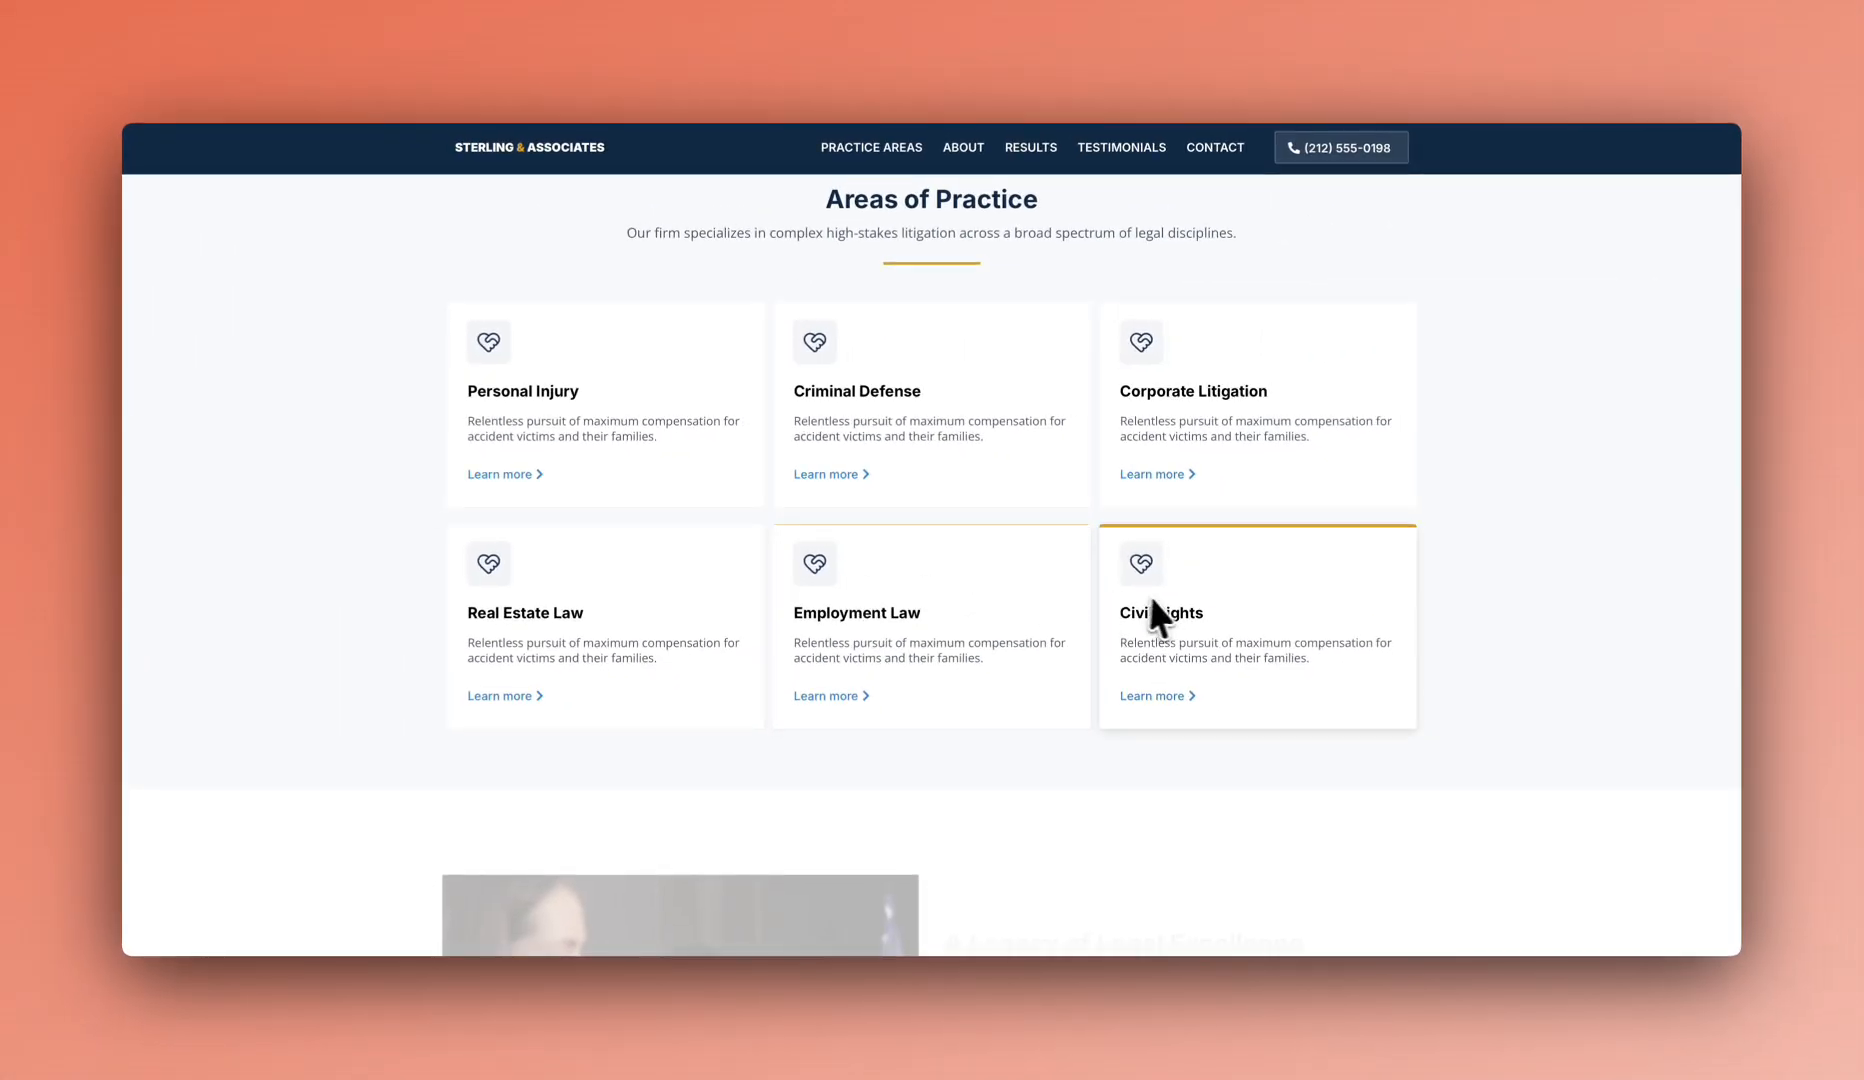
- Review the law firm page from the practice areas through the attorney profile, proven results and client testimonials
scroll(1160, 600, down, 5)
scroll(1168, 596, down, 2)
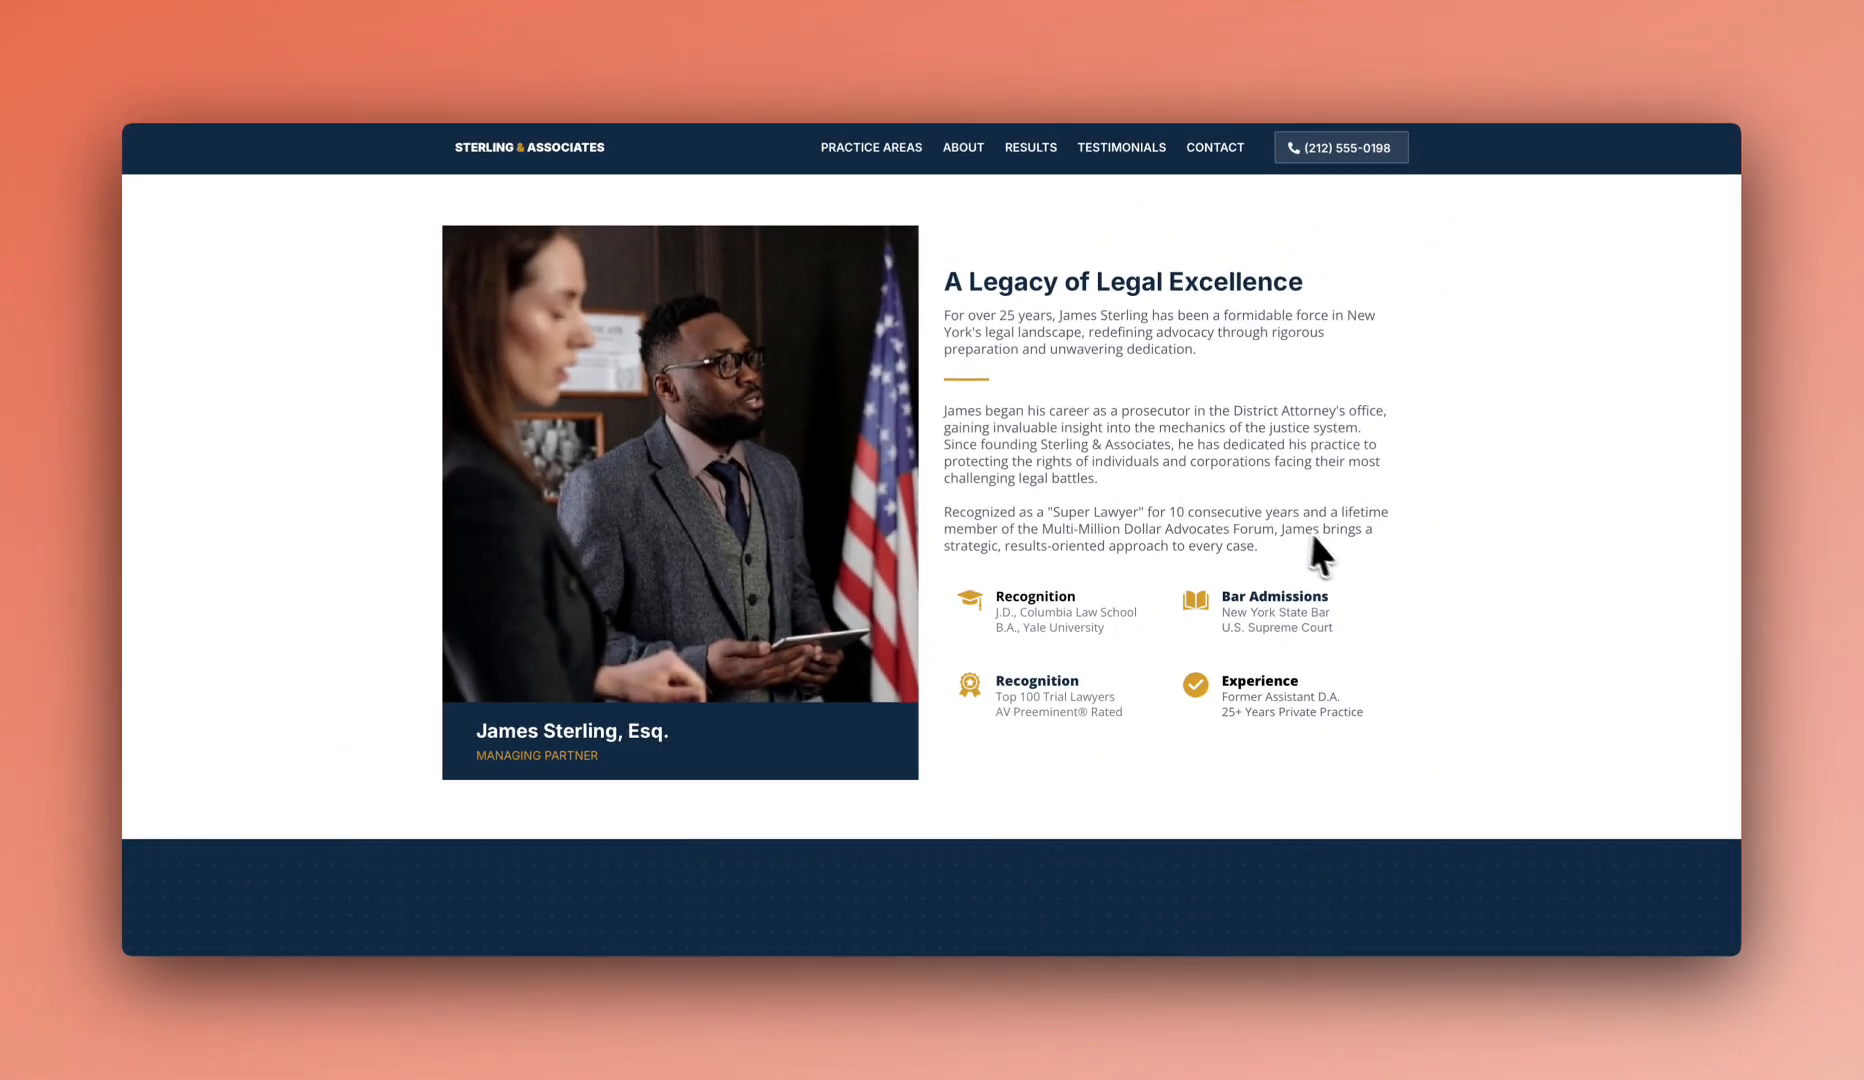
scroll(1331, 542, down, 1)
scroll(1331, 542, down, 3)
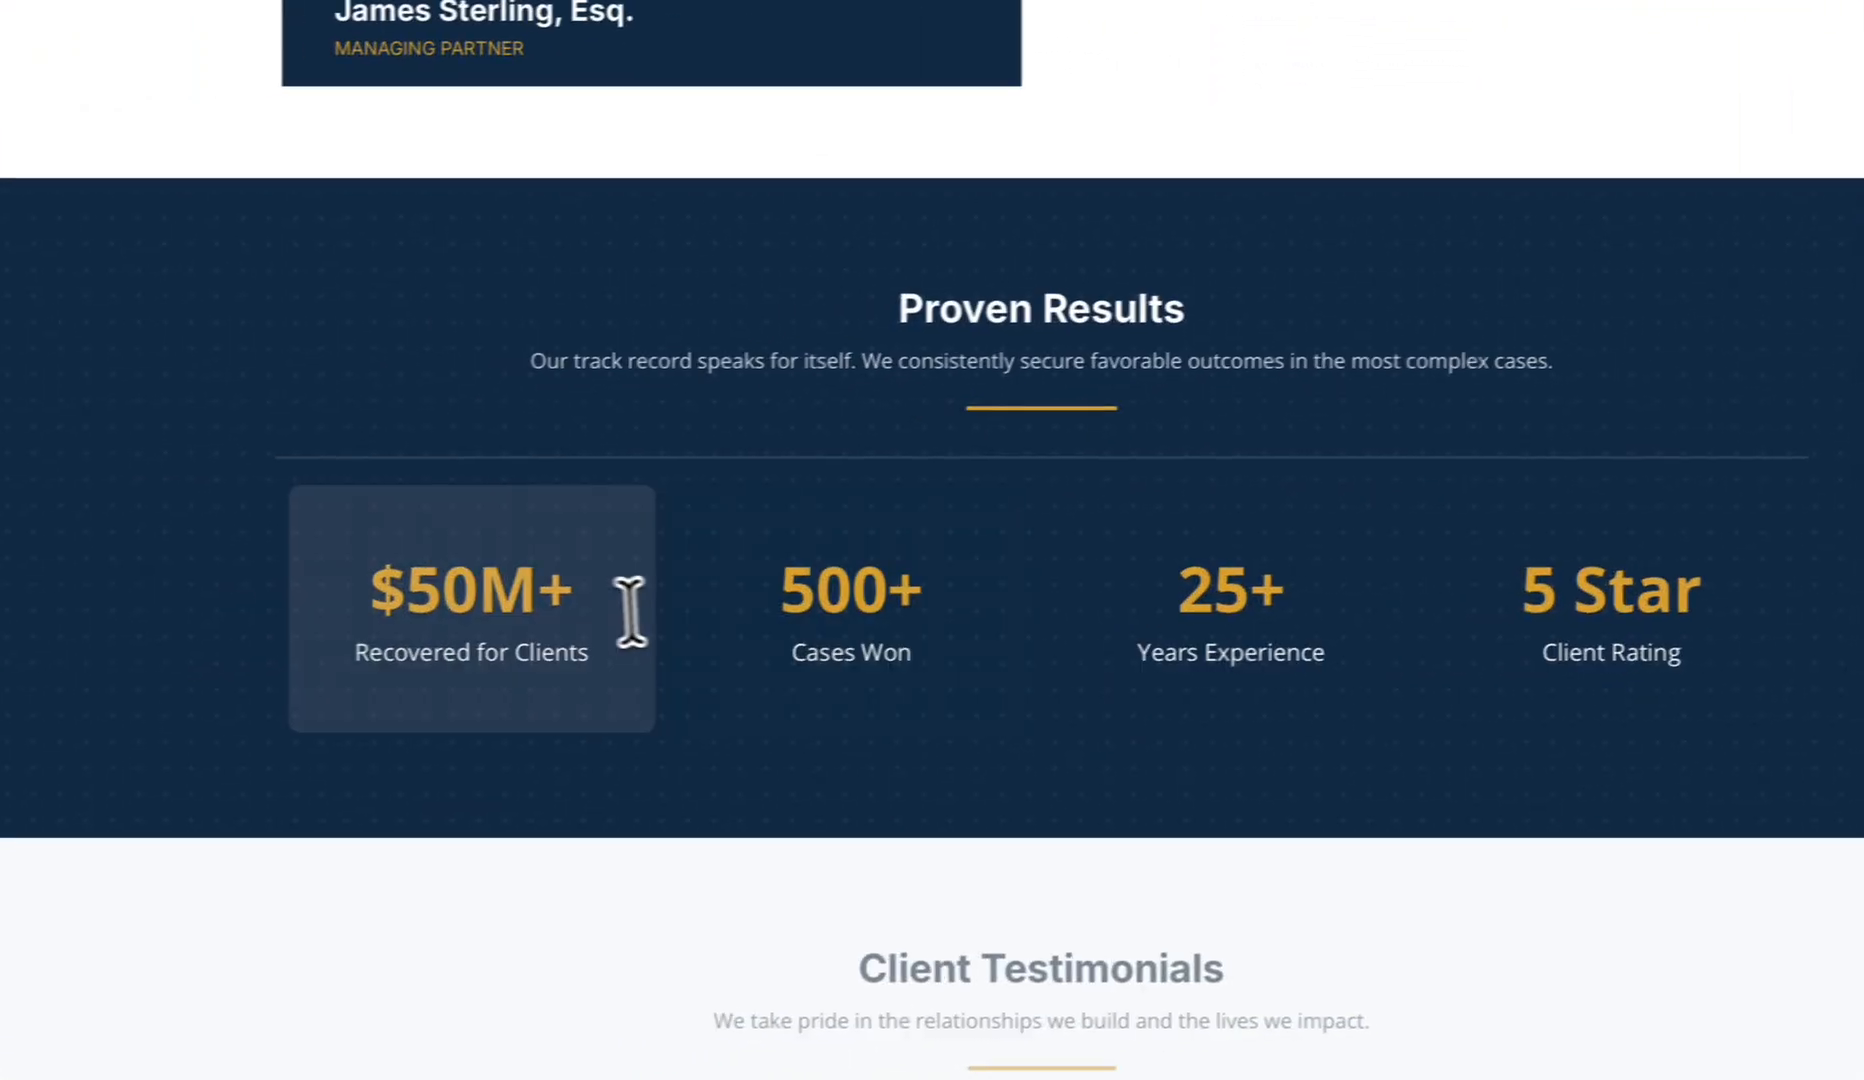
scroll(1460, 580, down, 5)
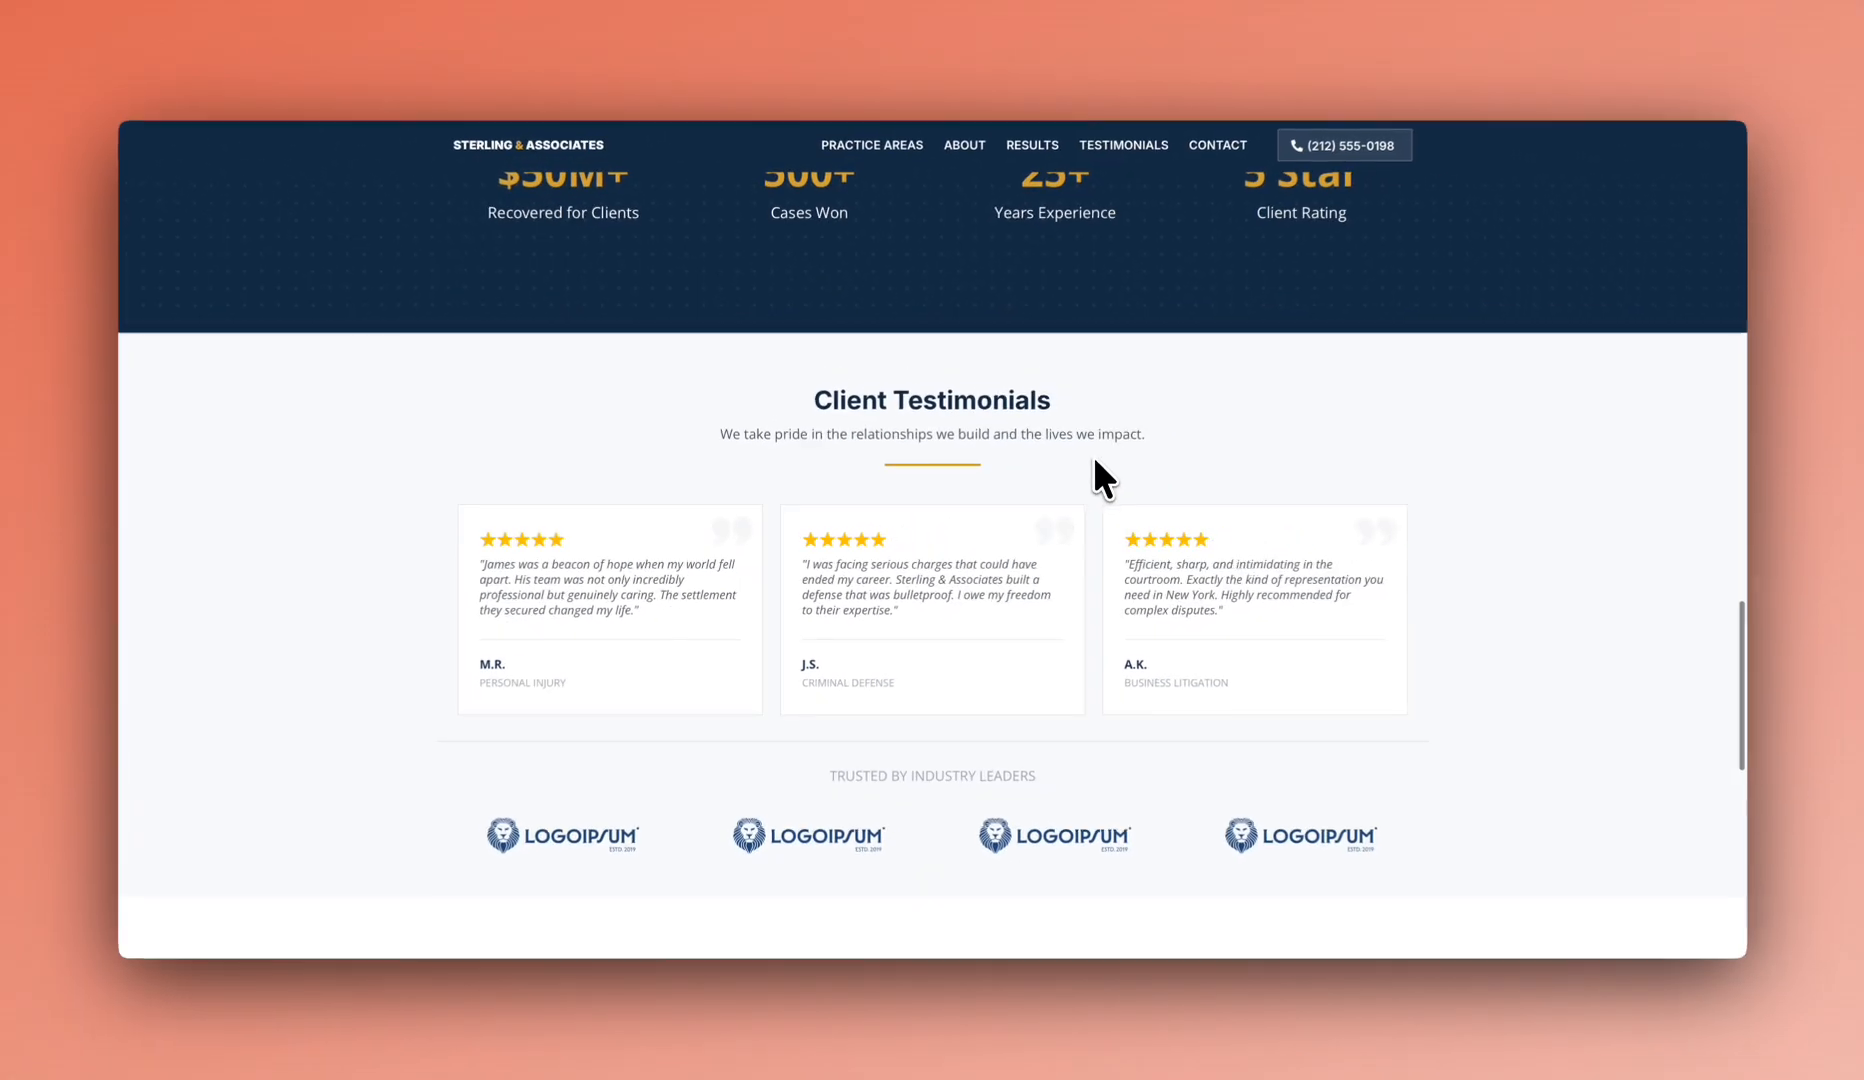
scroll(1094, 454, down, 4)
scroll(1093, 460, down, 4)
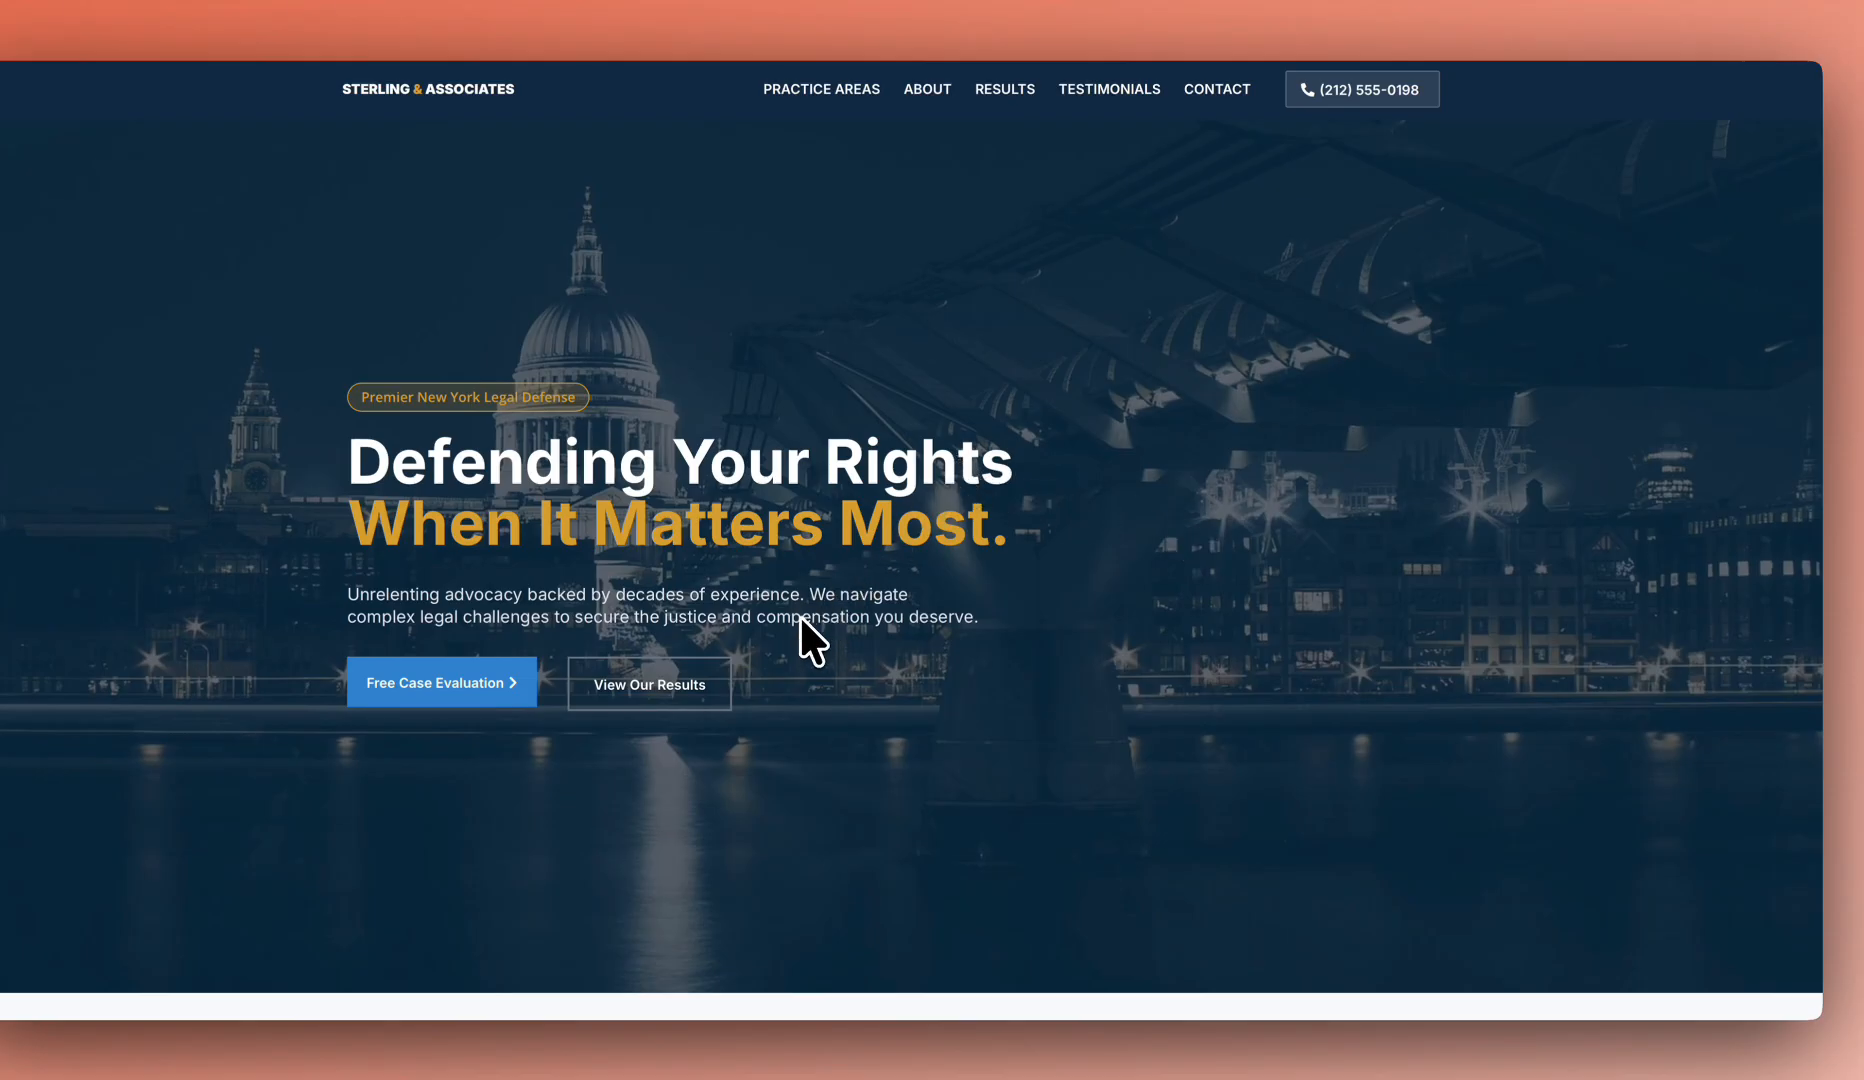
- Examine the hero's badge text, two-line headline and supporting paragraph by highlighting each one
triple_click(437, 397)
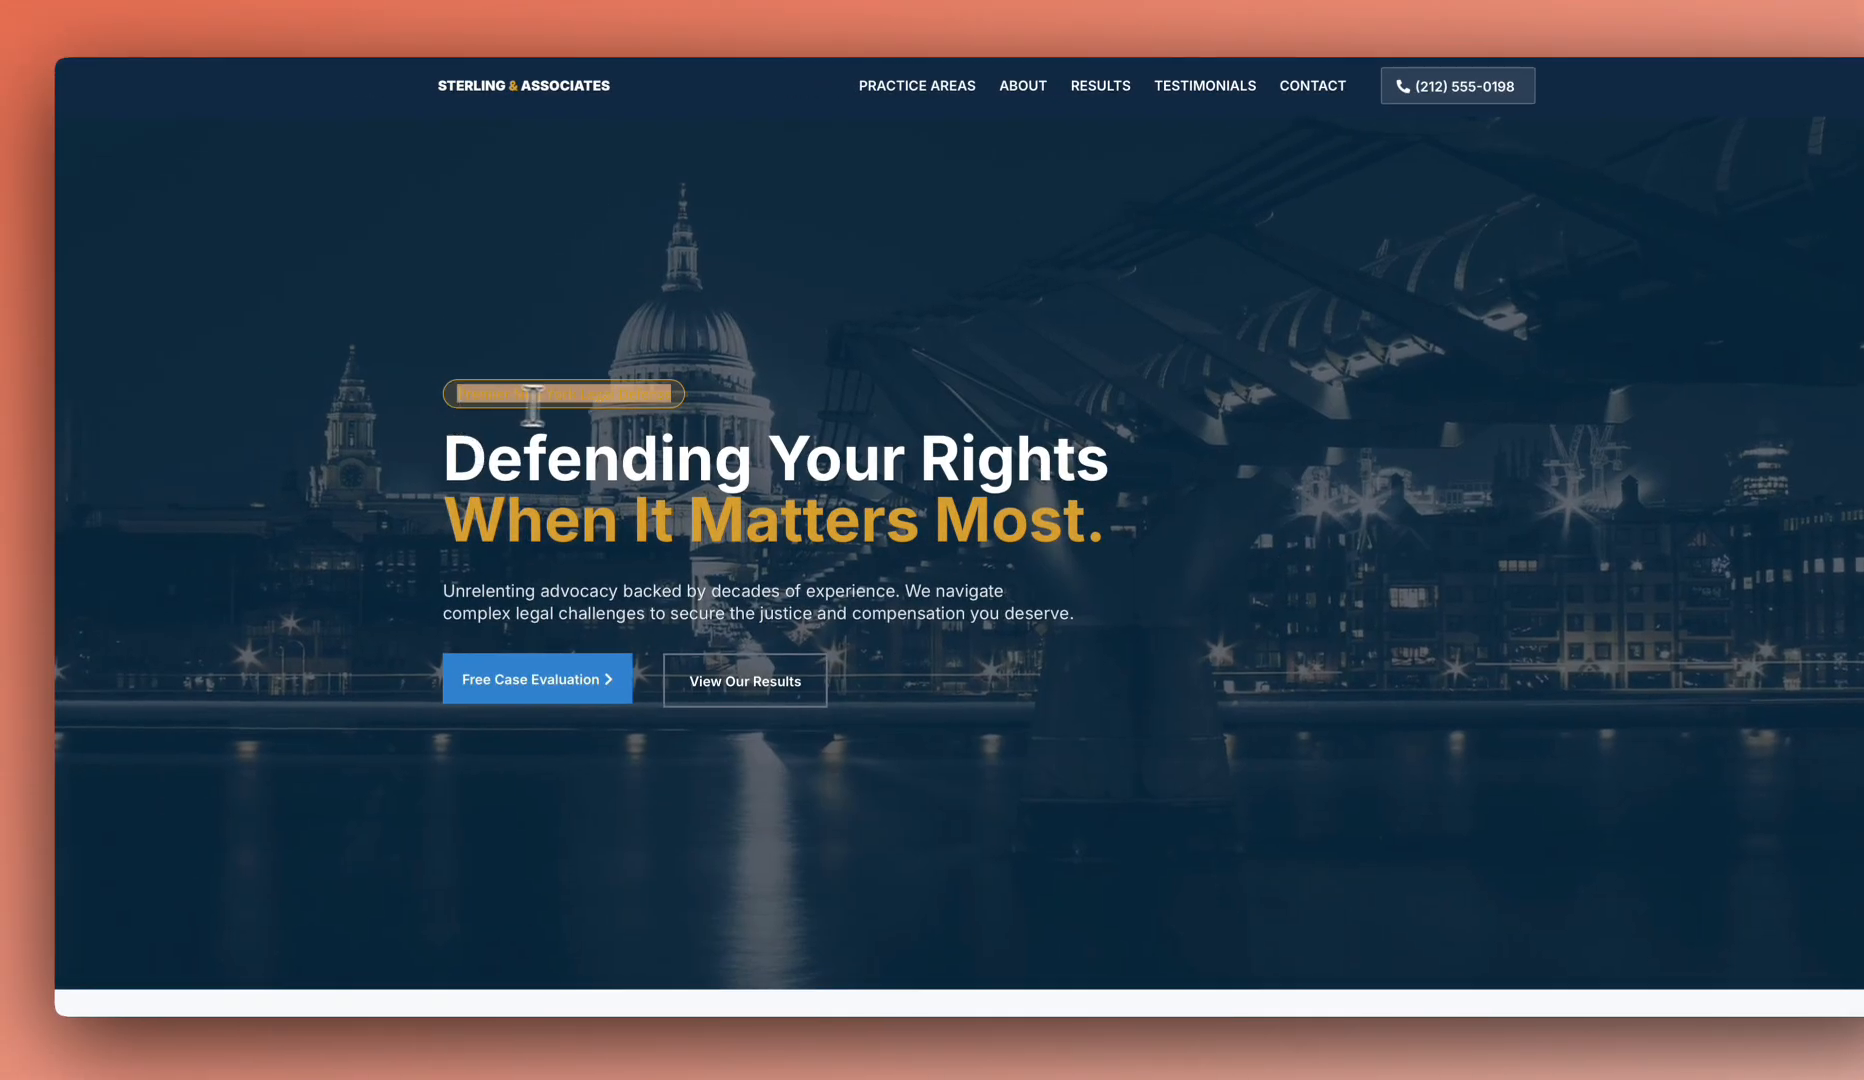
click(660, 405)
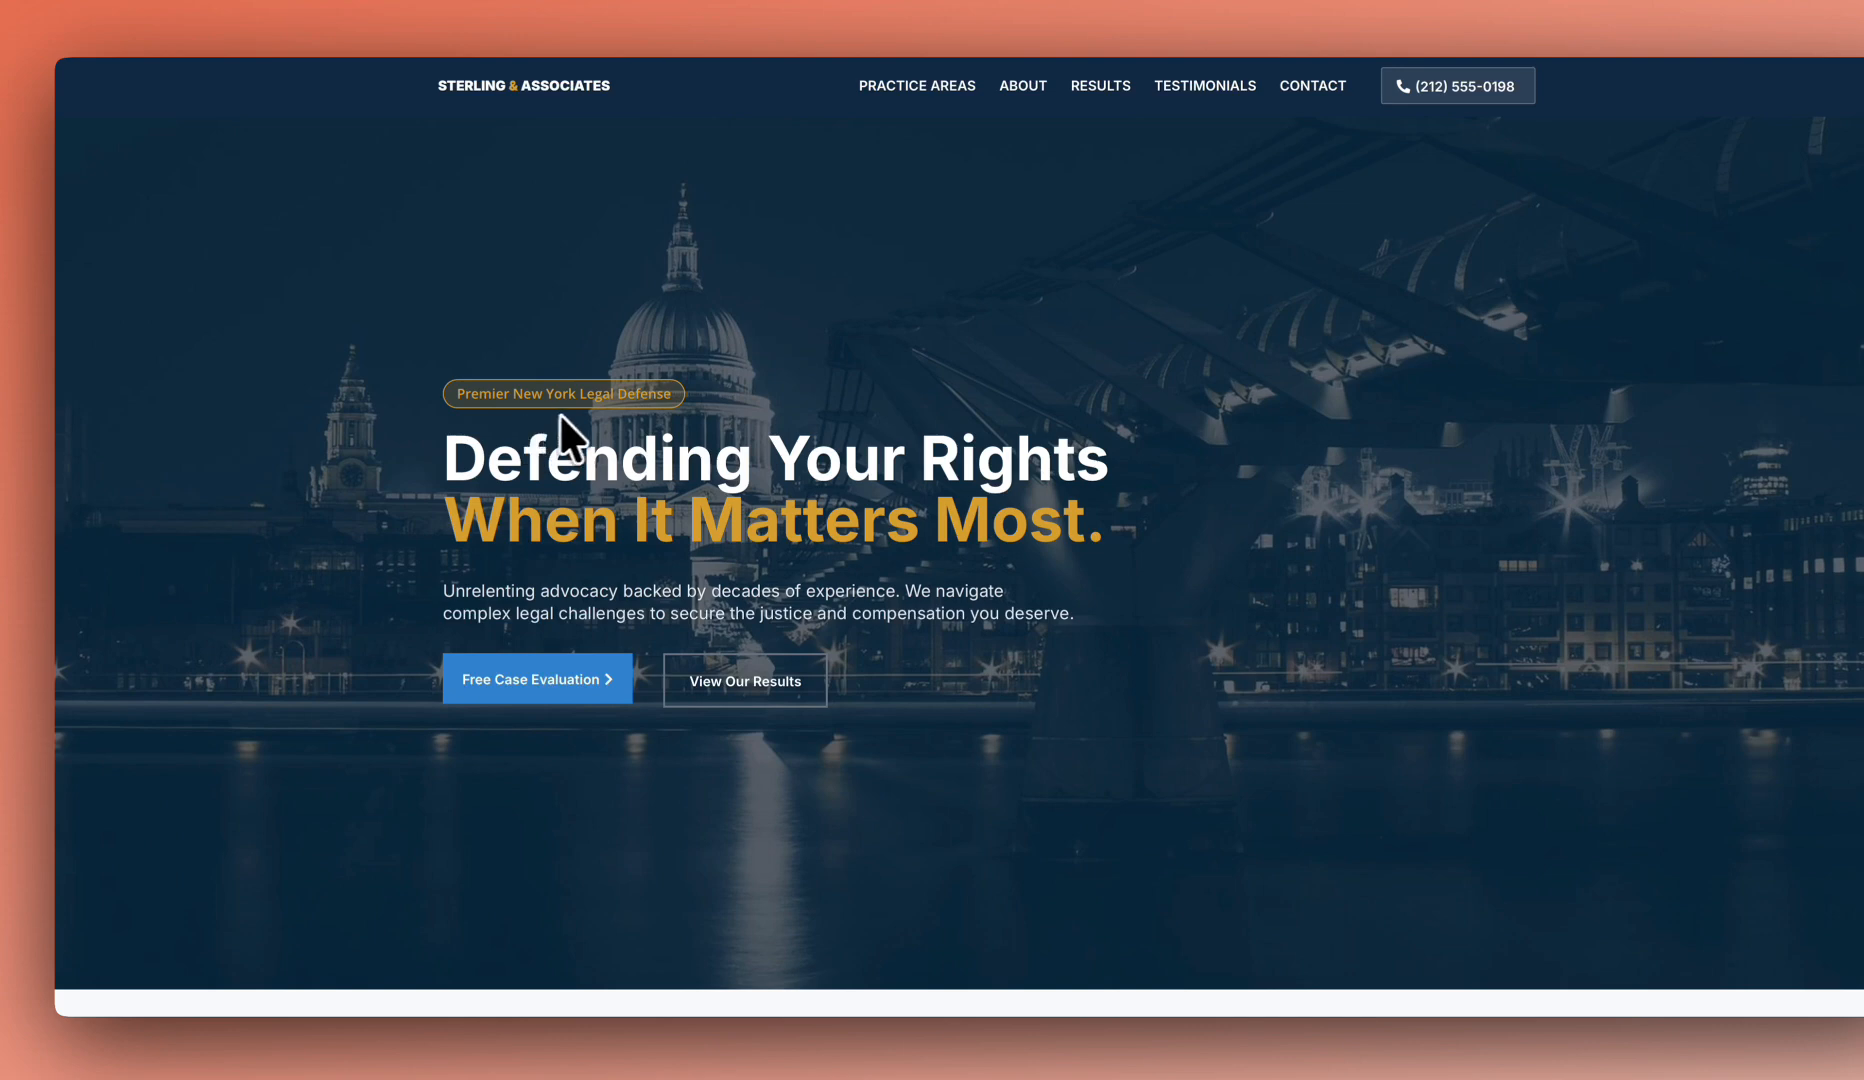
drag(457, 462, 1103, 519)
click(1103, 519)
triple_click(647, 590)
click(518, 622)
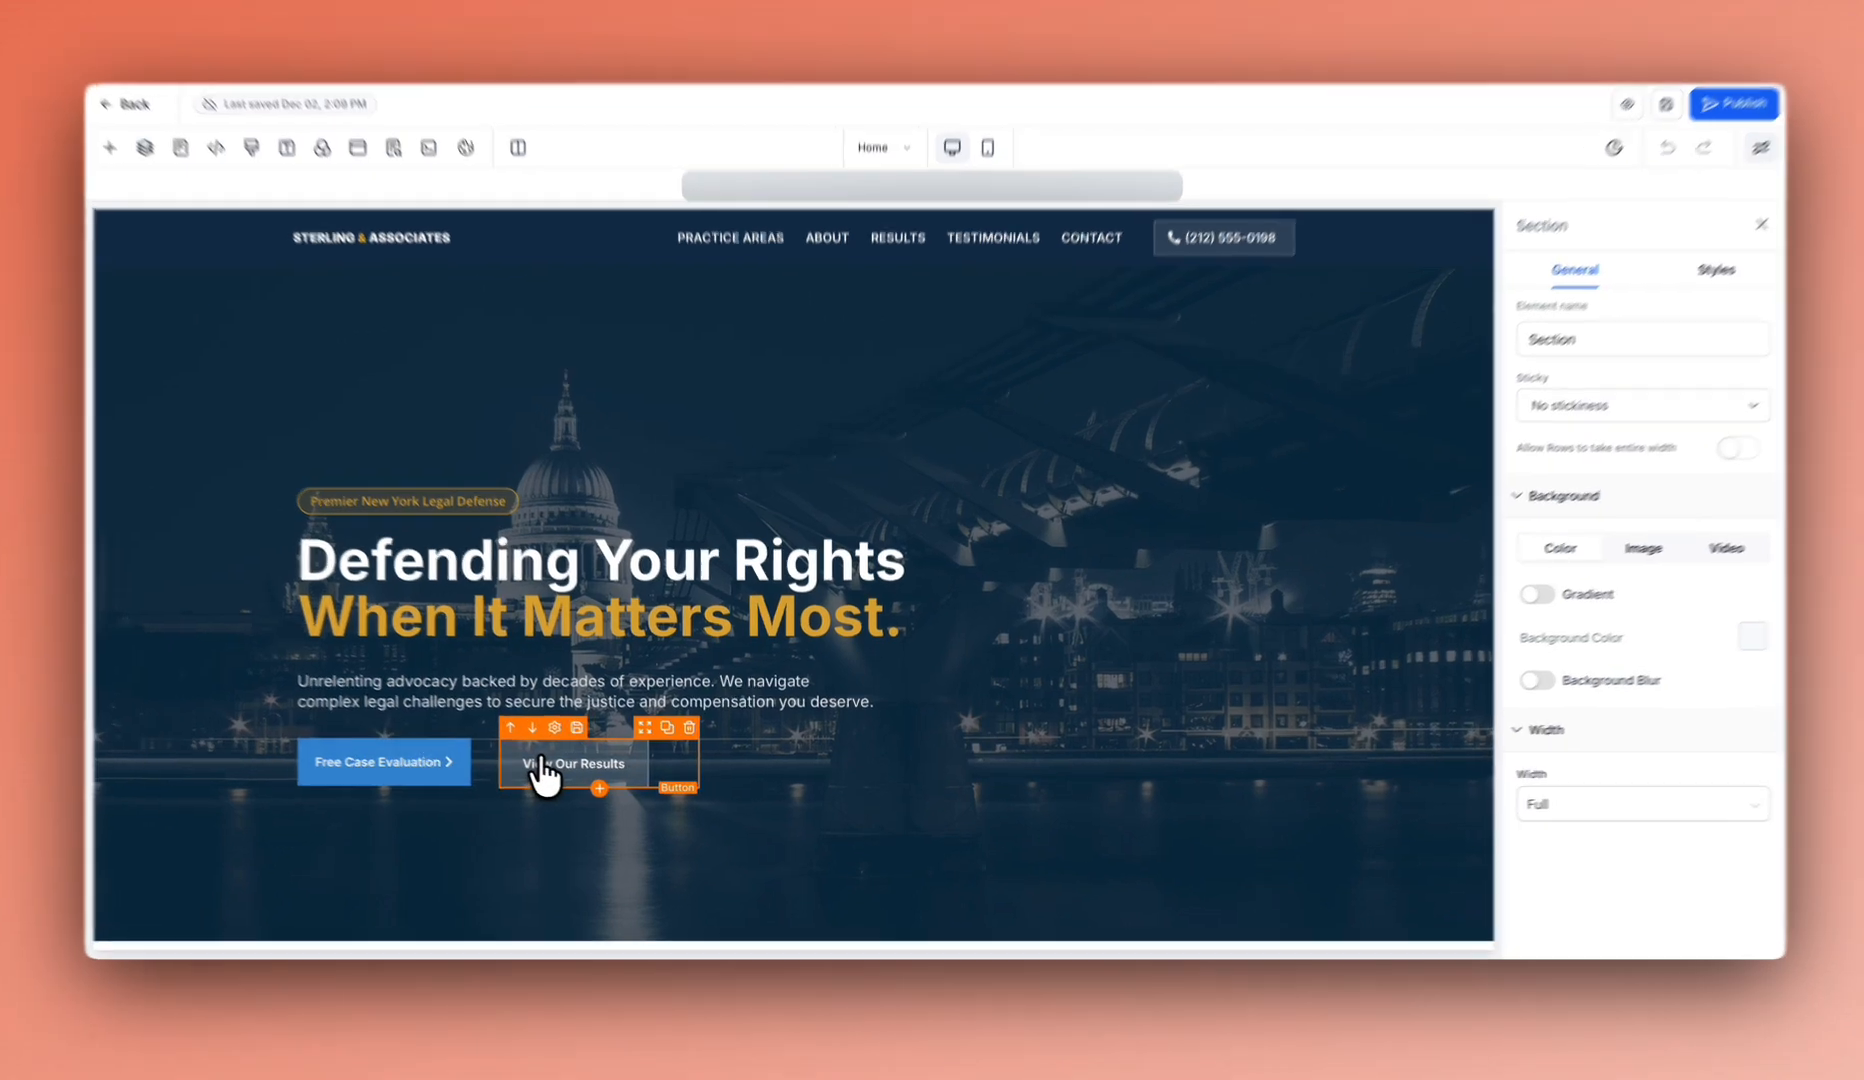
- In the page editor, inspect the View Our Results button's general and style settings down to its custom class
click(541, 770)
scroll(1646, 557, down, 10)
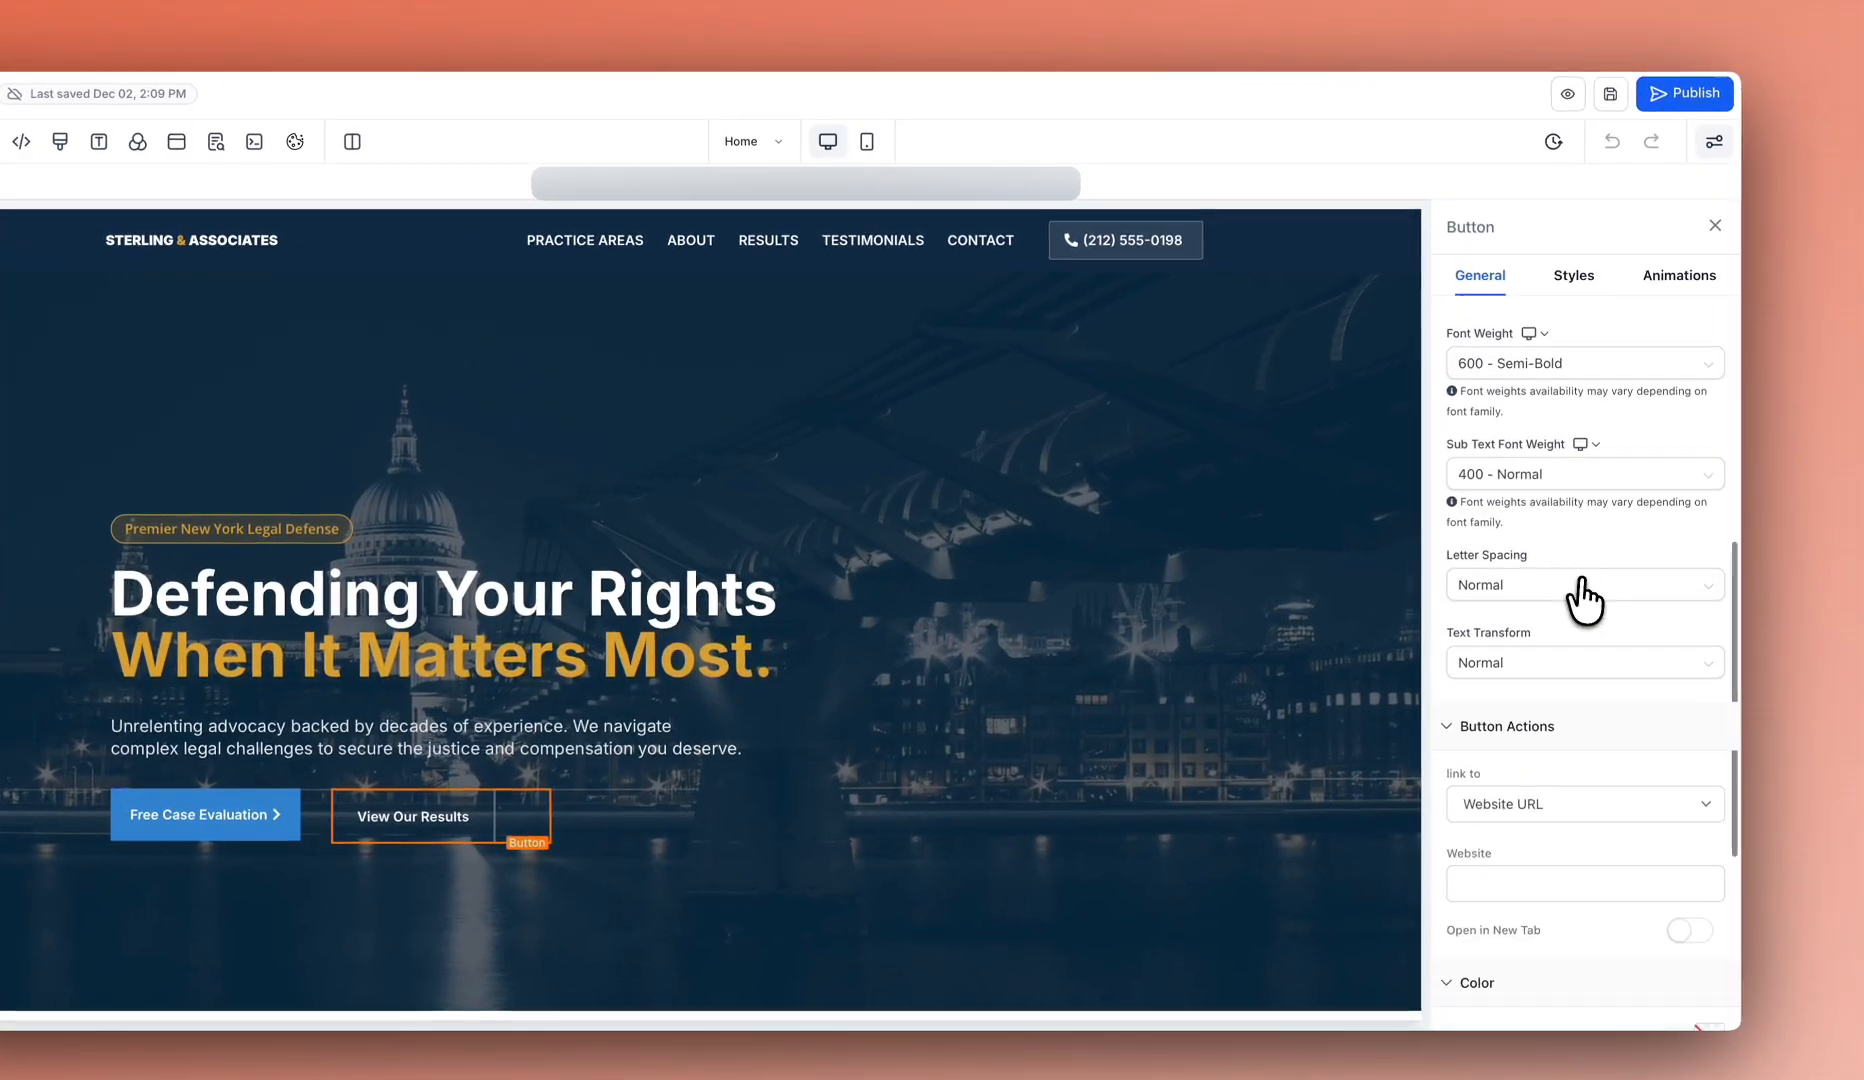
click(1575, 277)
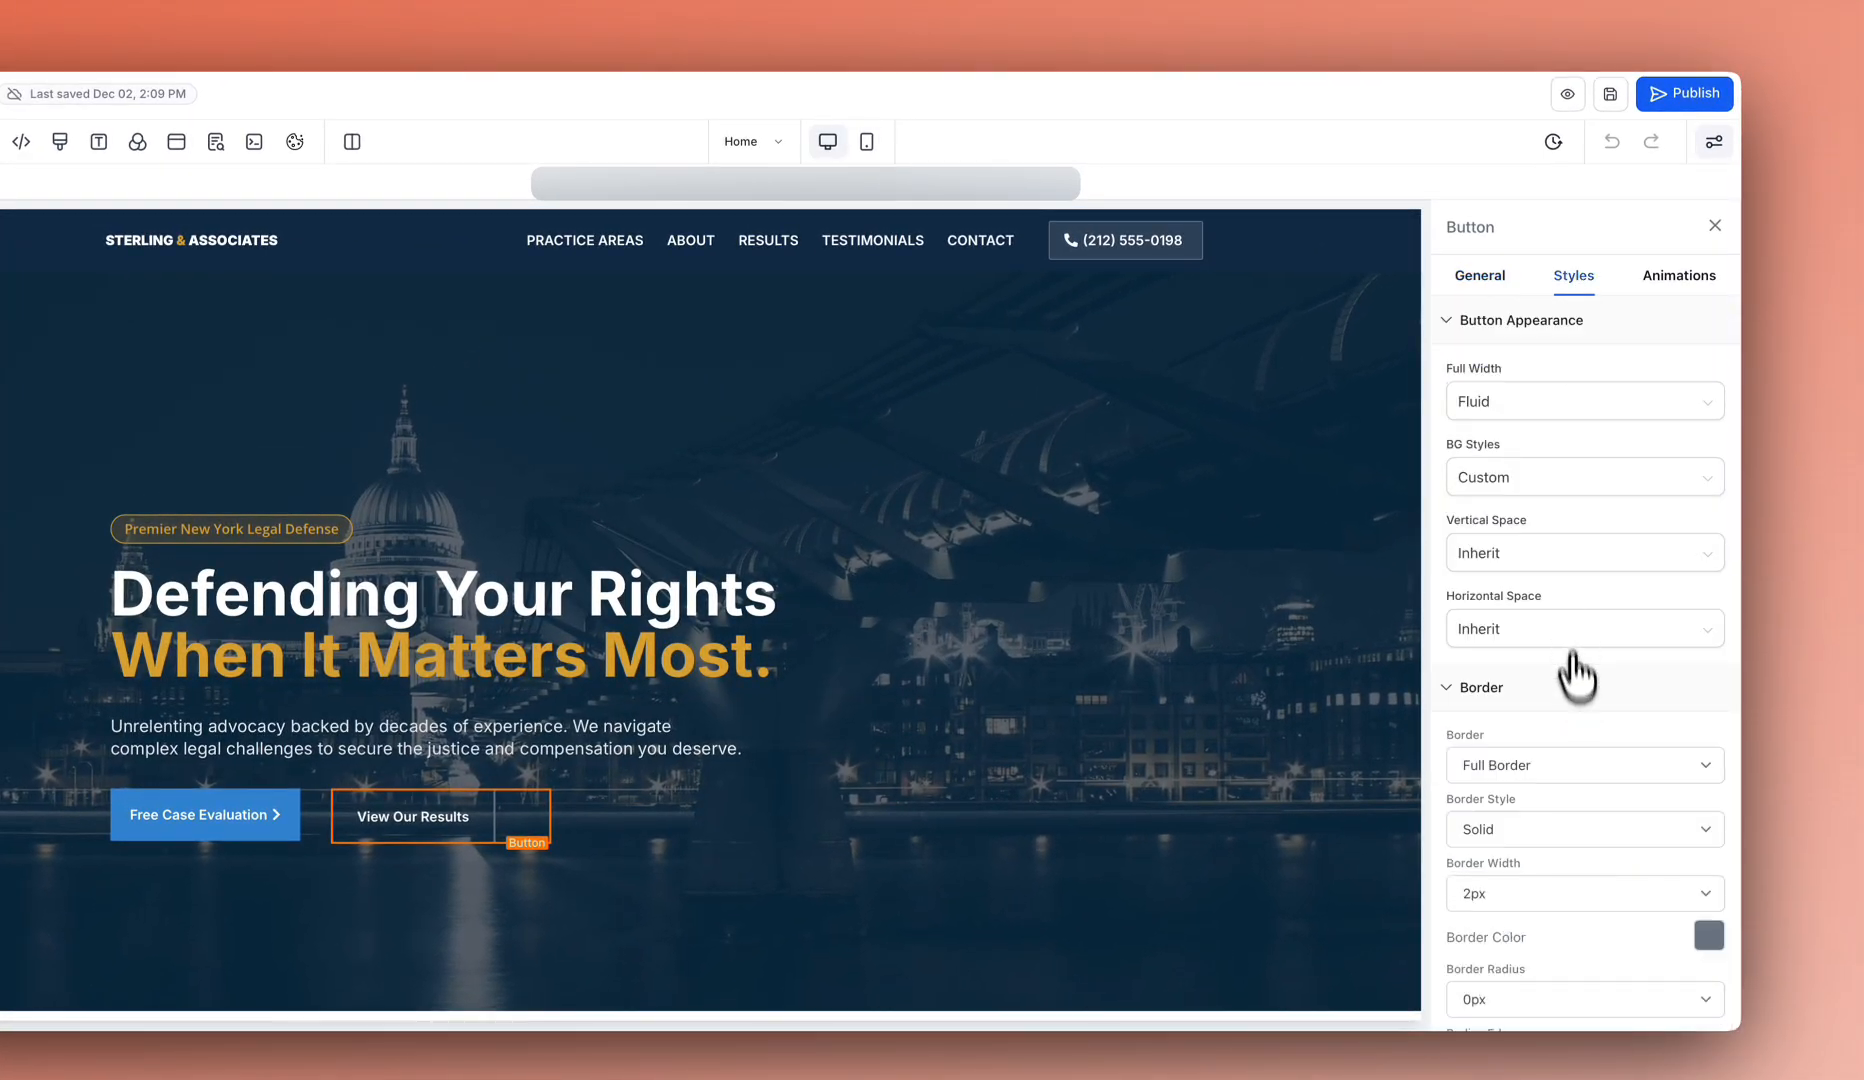
scroll(1578, 655, down, 4)
scroll(1580, 745, down, 8)
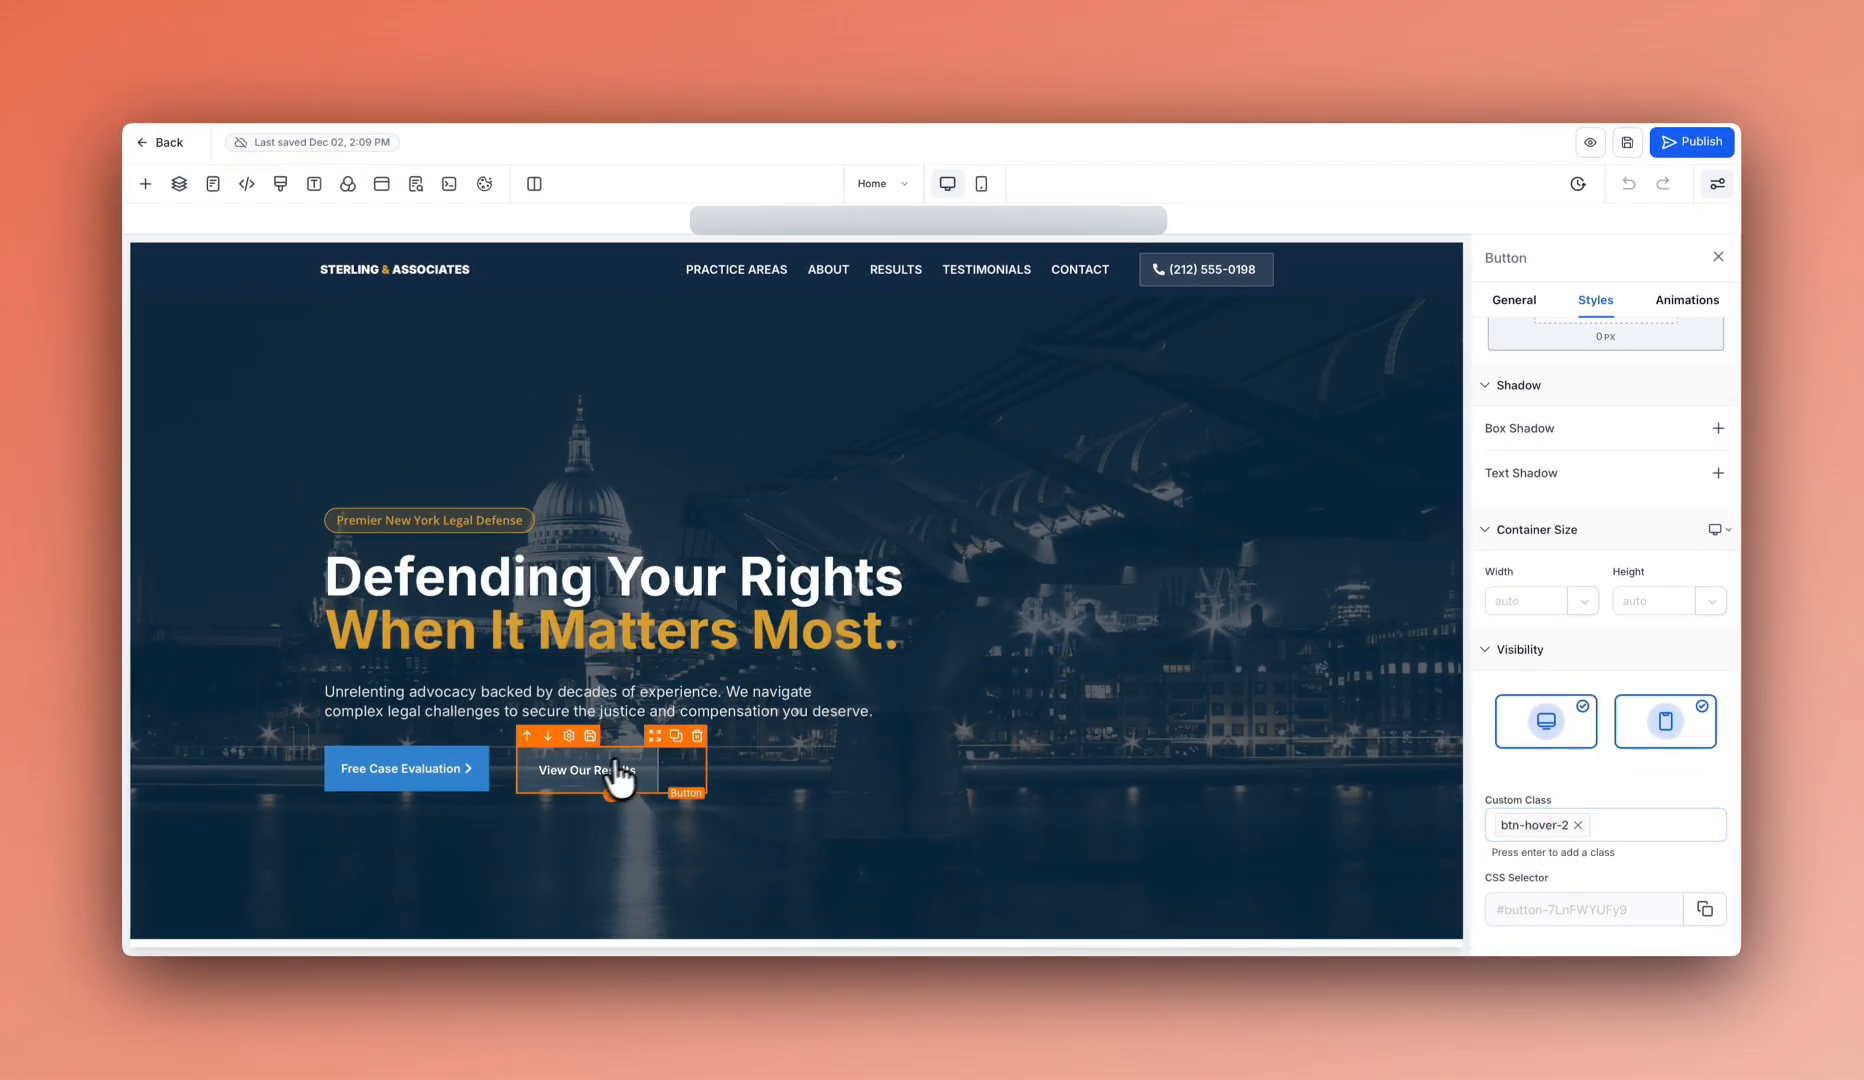
- Inspect the style settings of the hero column and header section, and check the page in mobile and desktop modes
click(422, 821)
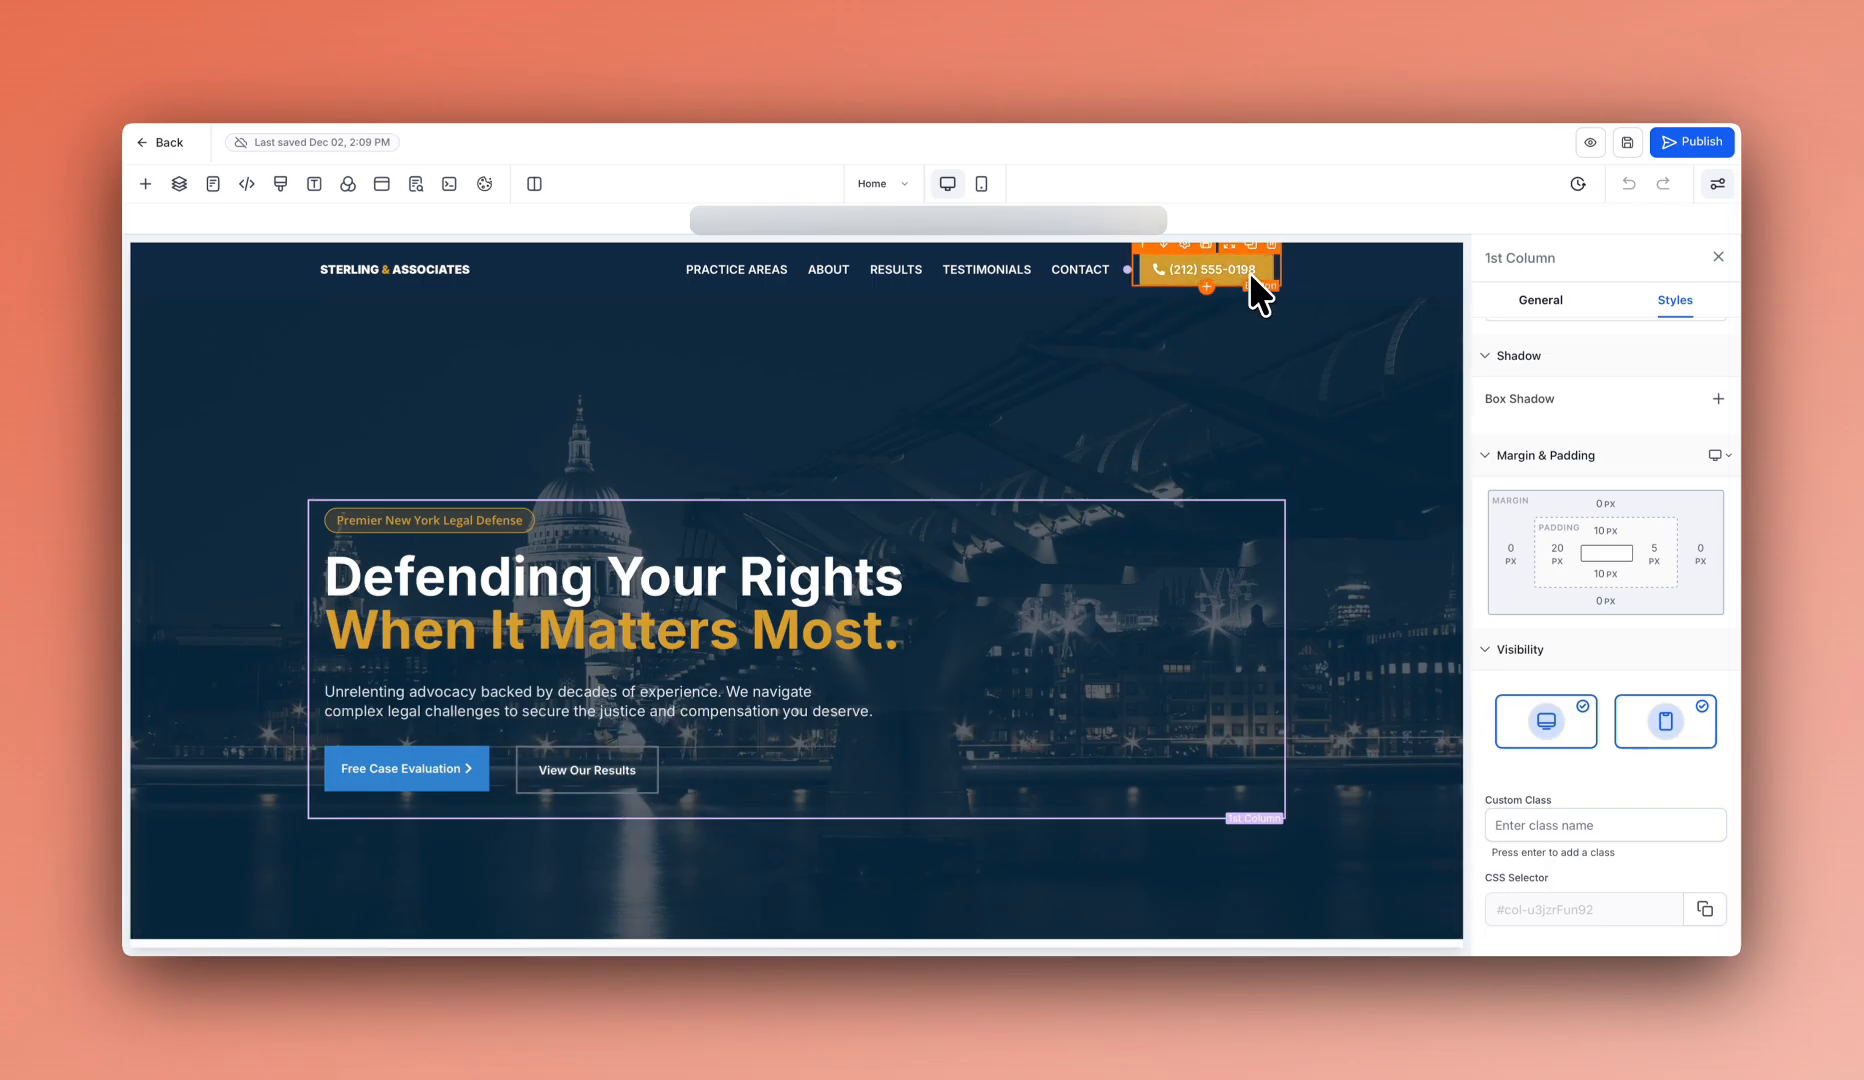
click(1325, 299)
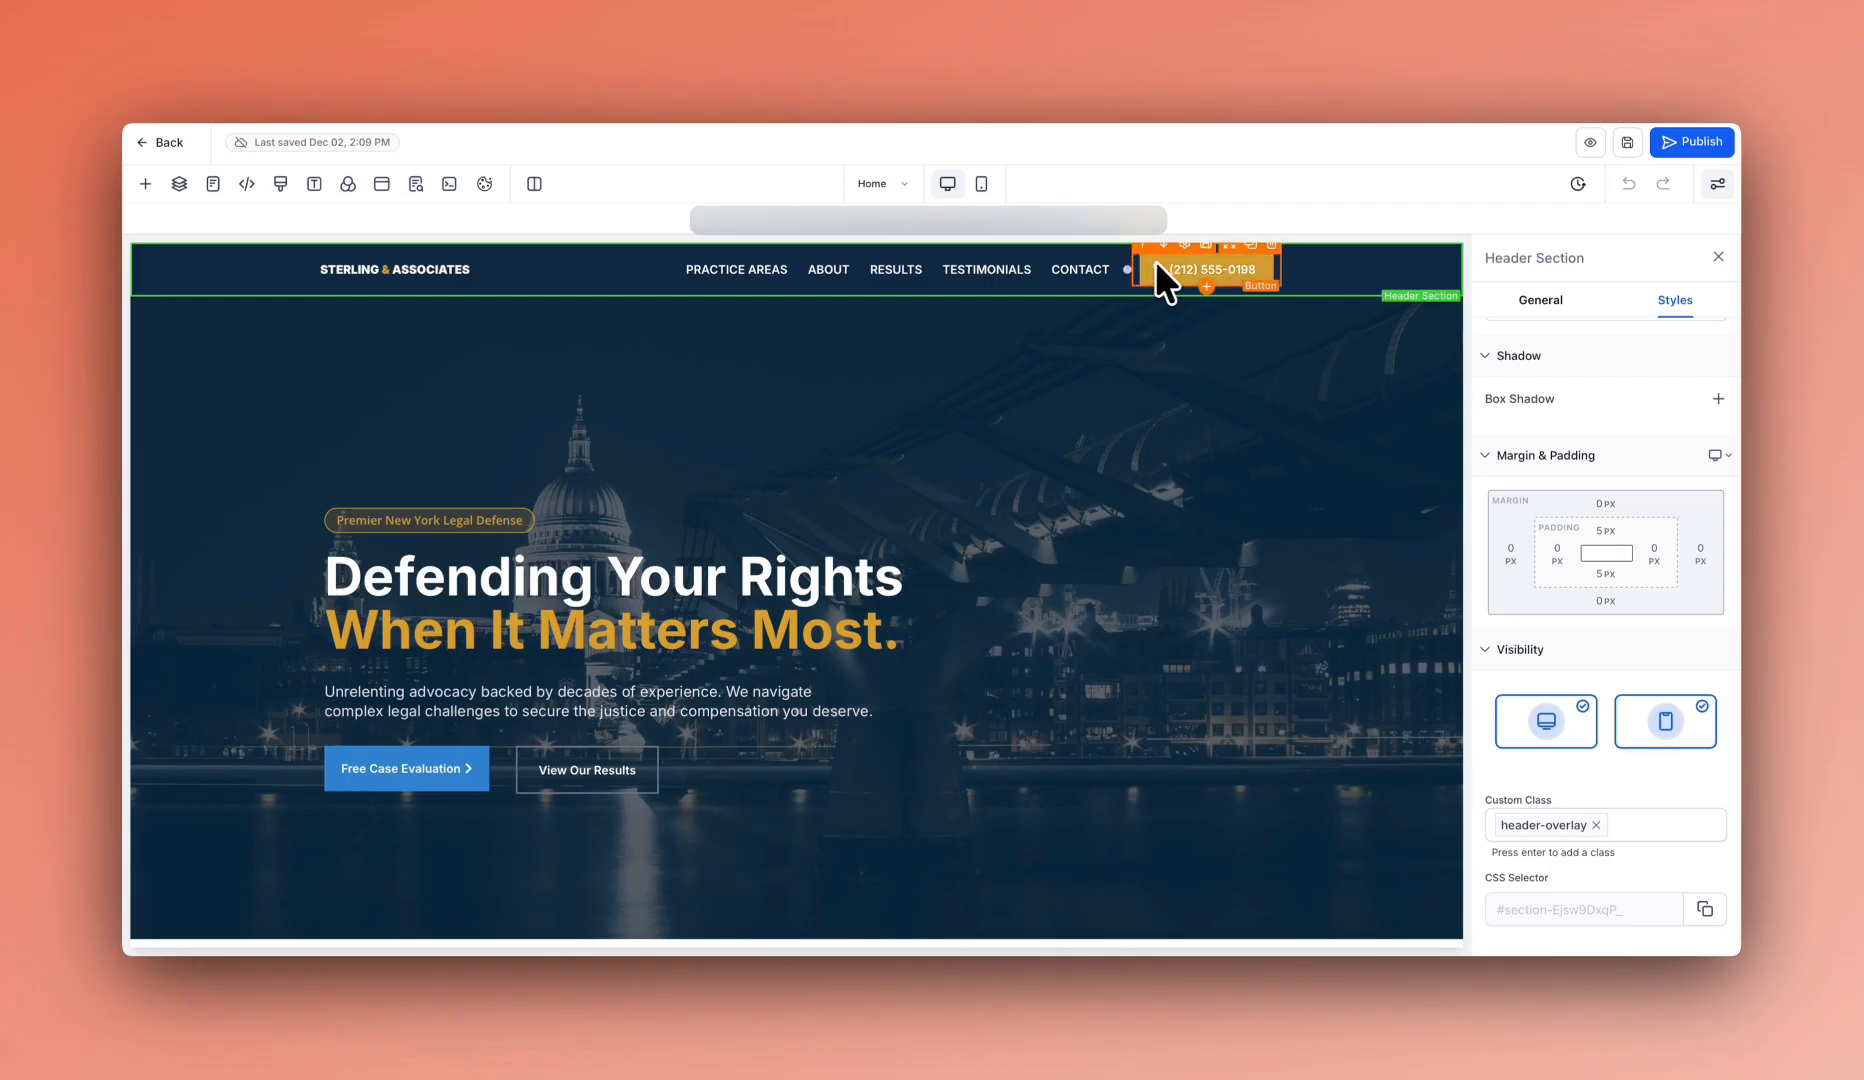
click(981, 183)
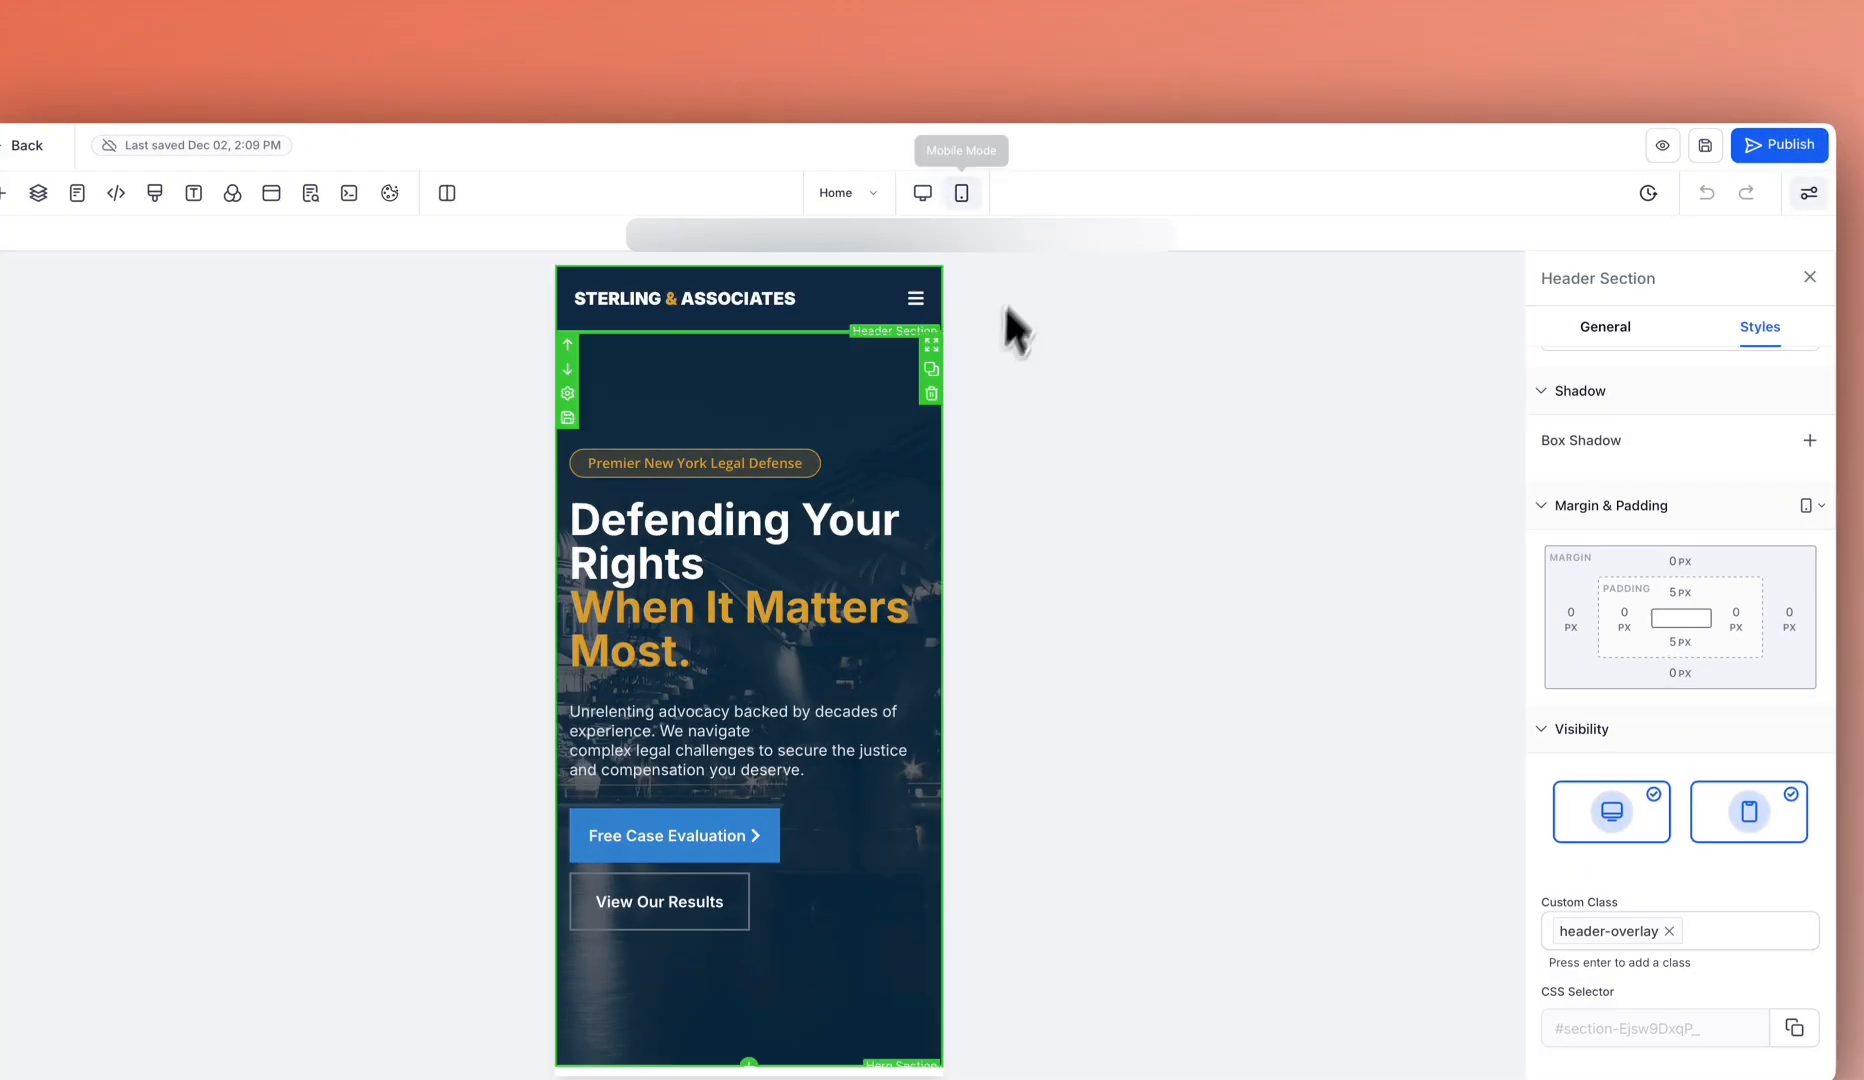
click(922, 192)
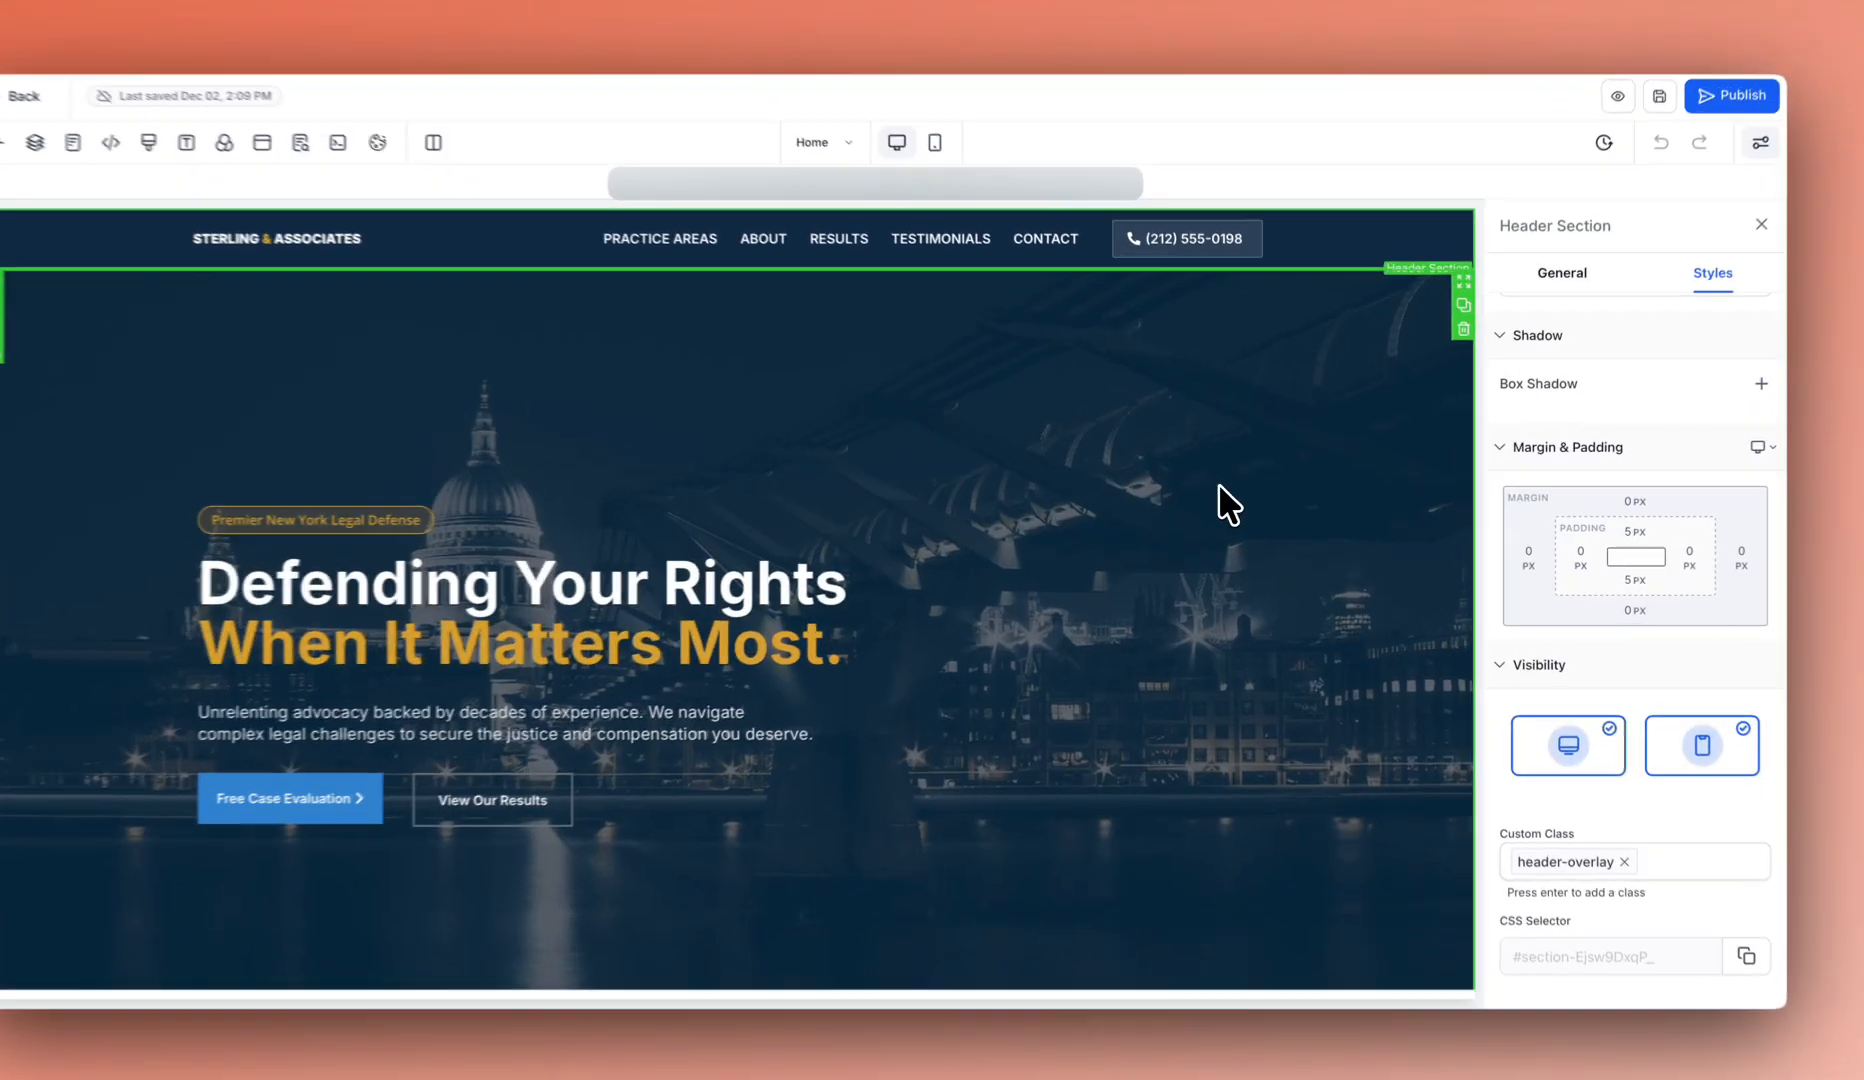
- Inspect the hero section's general settings, comparing its background color and background image options
click(1290, 490)
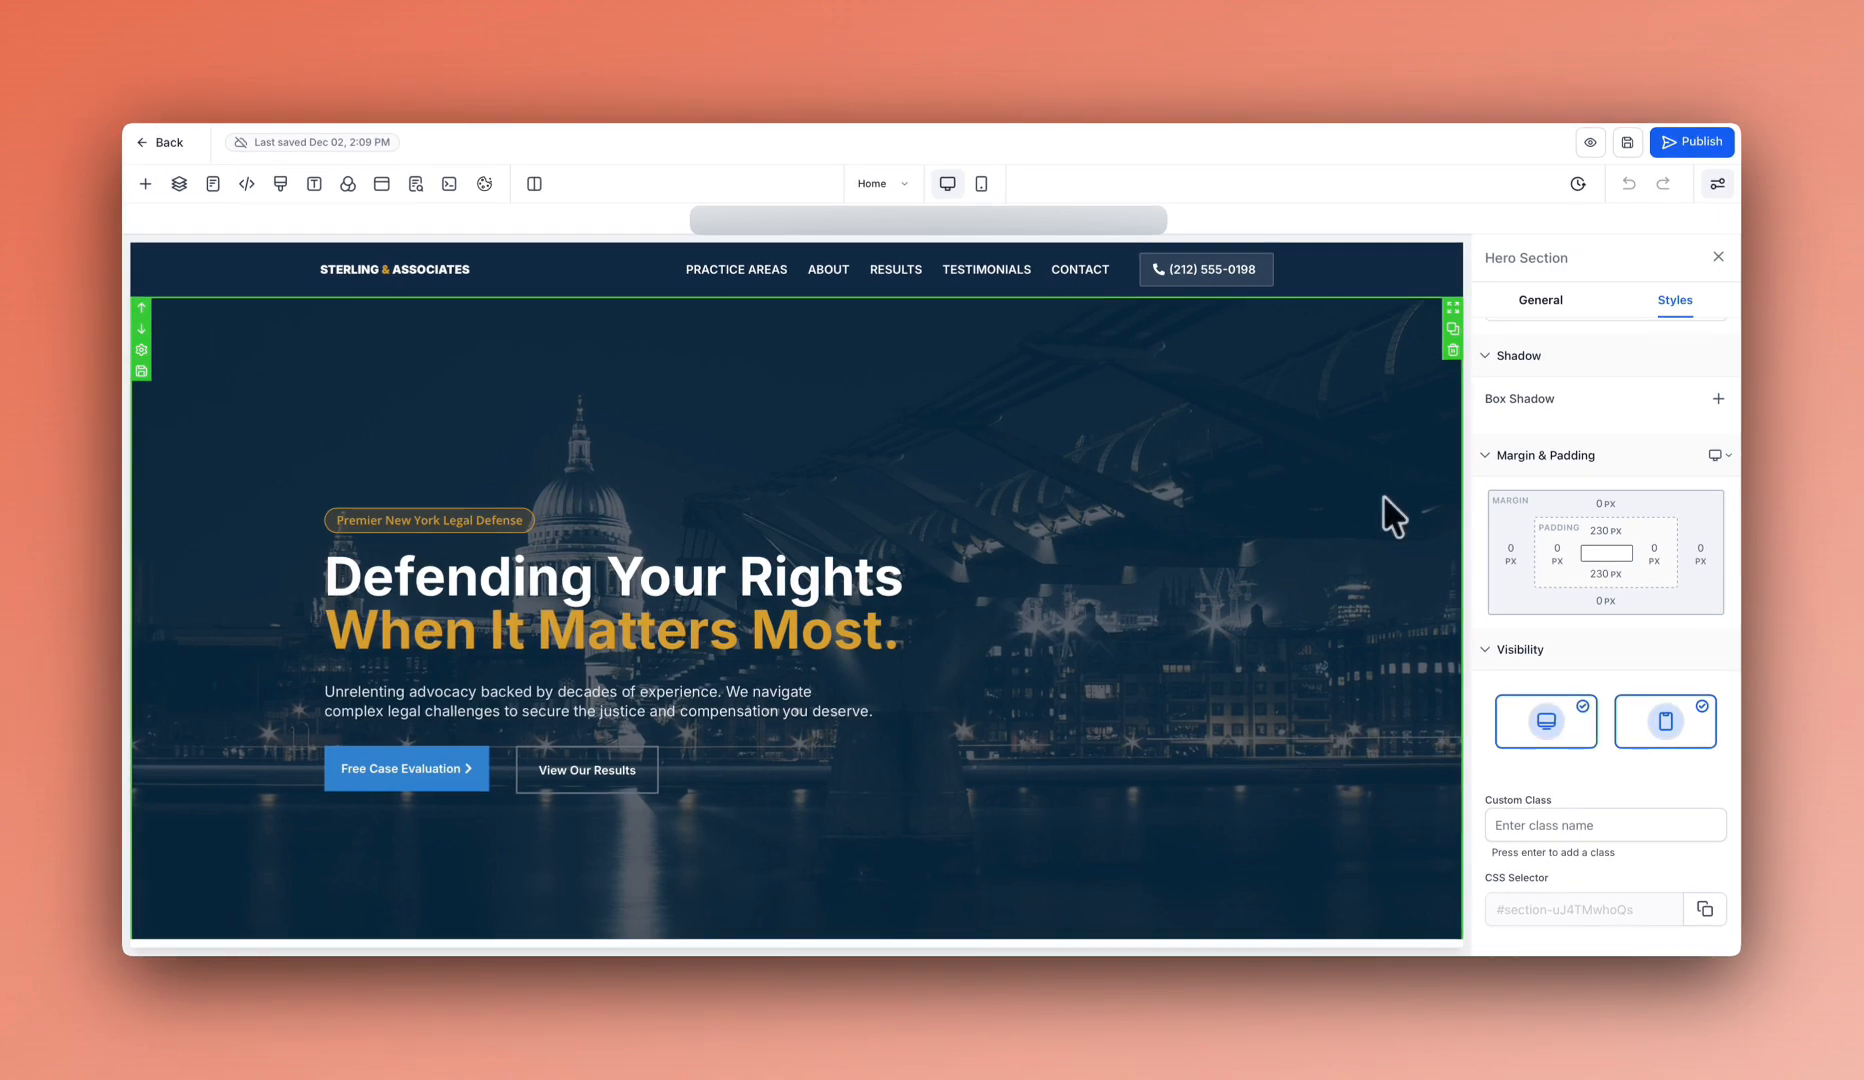
scroll(1040, 460, down, 1)
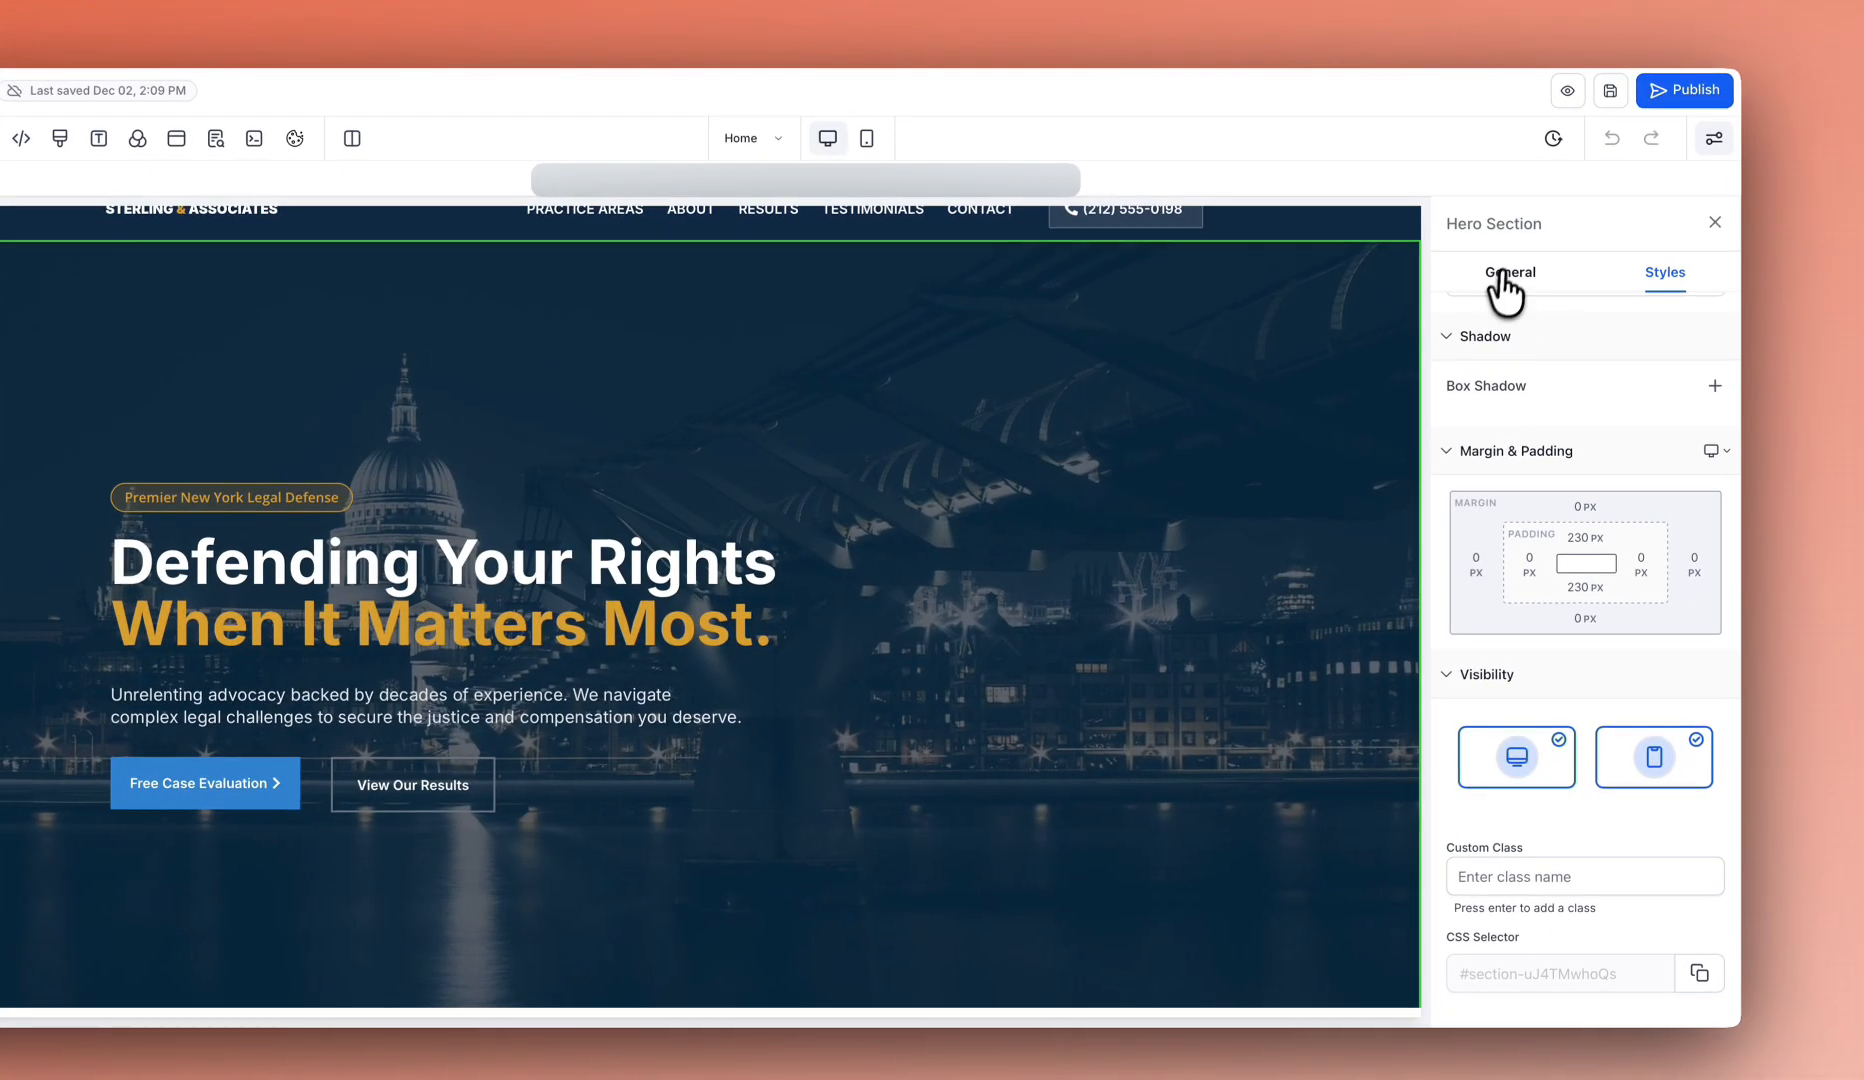
click(1500, 275)
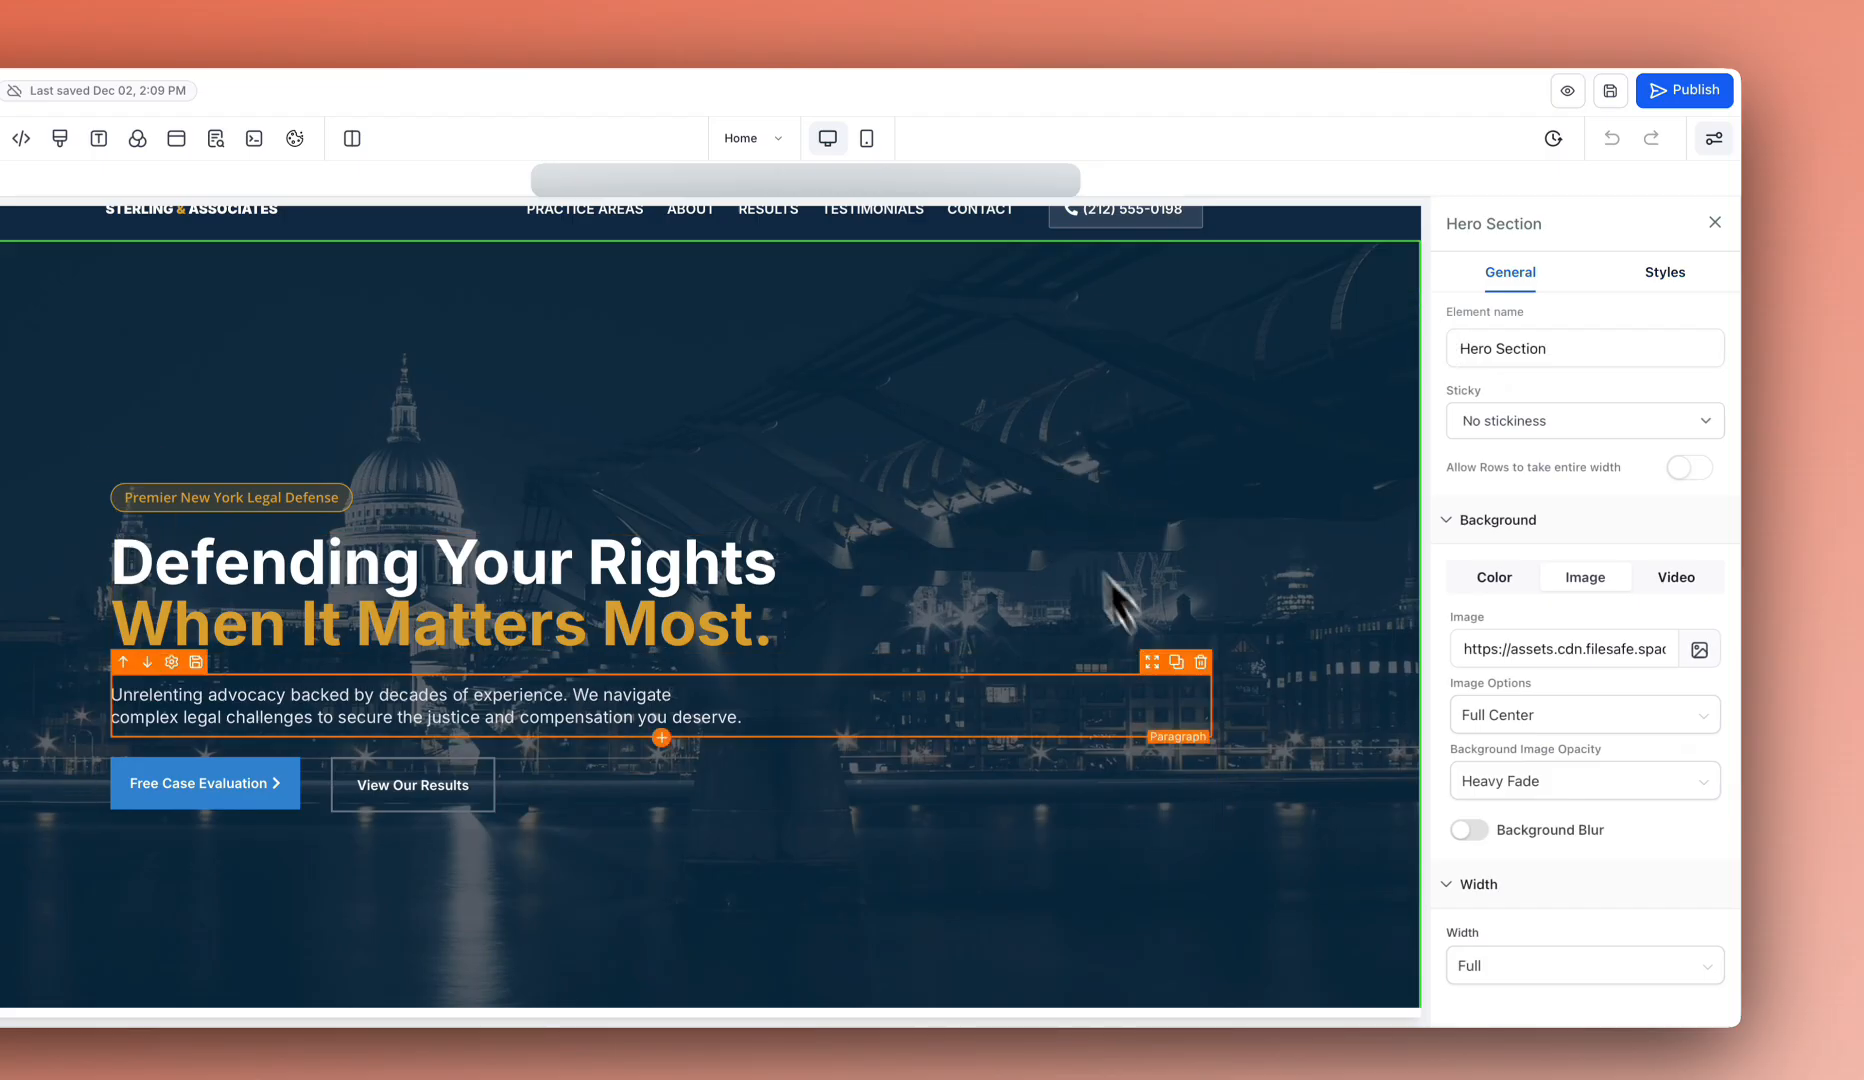
click(1500, 582)
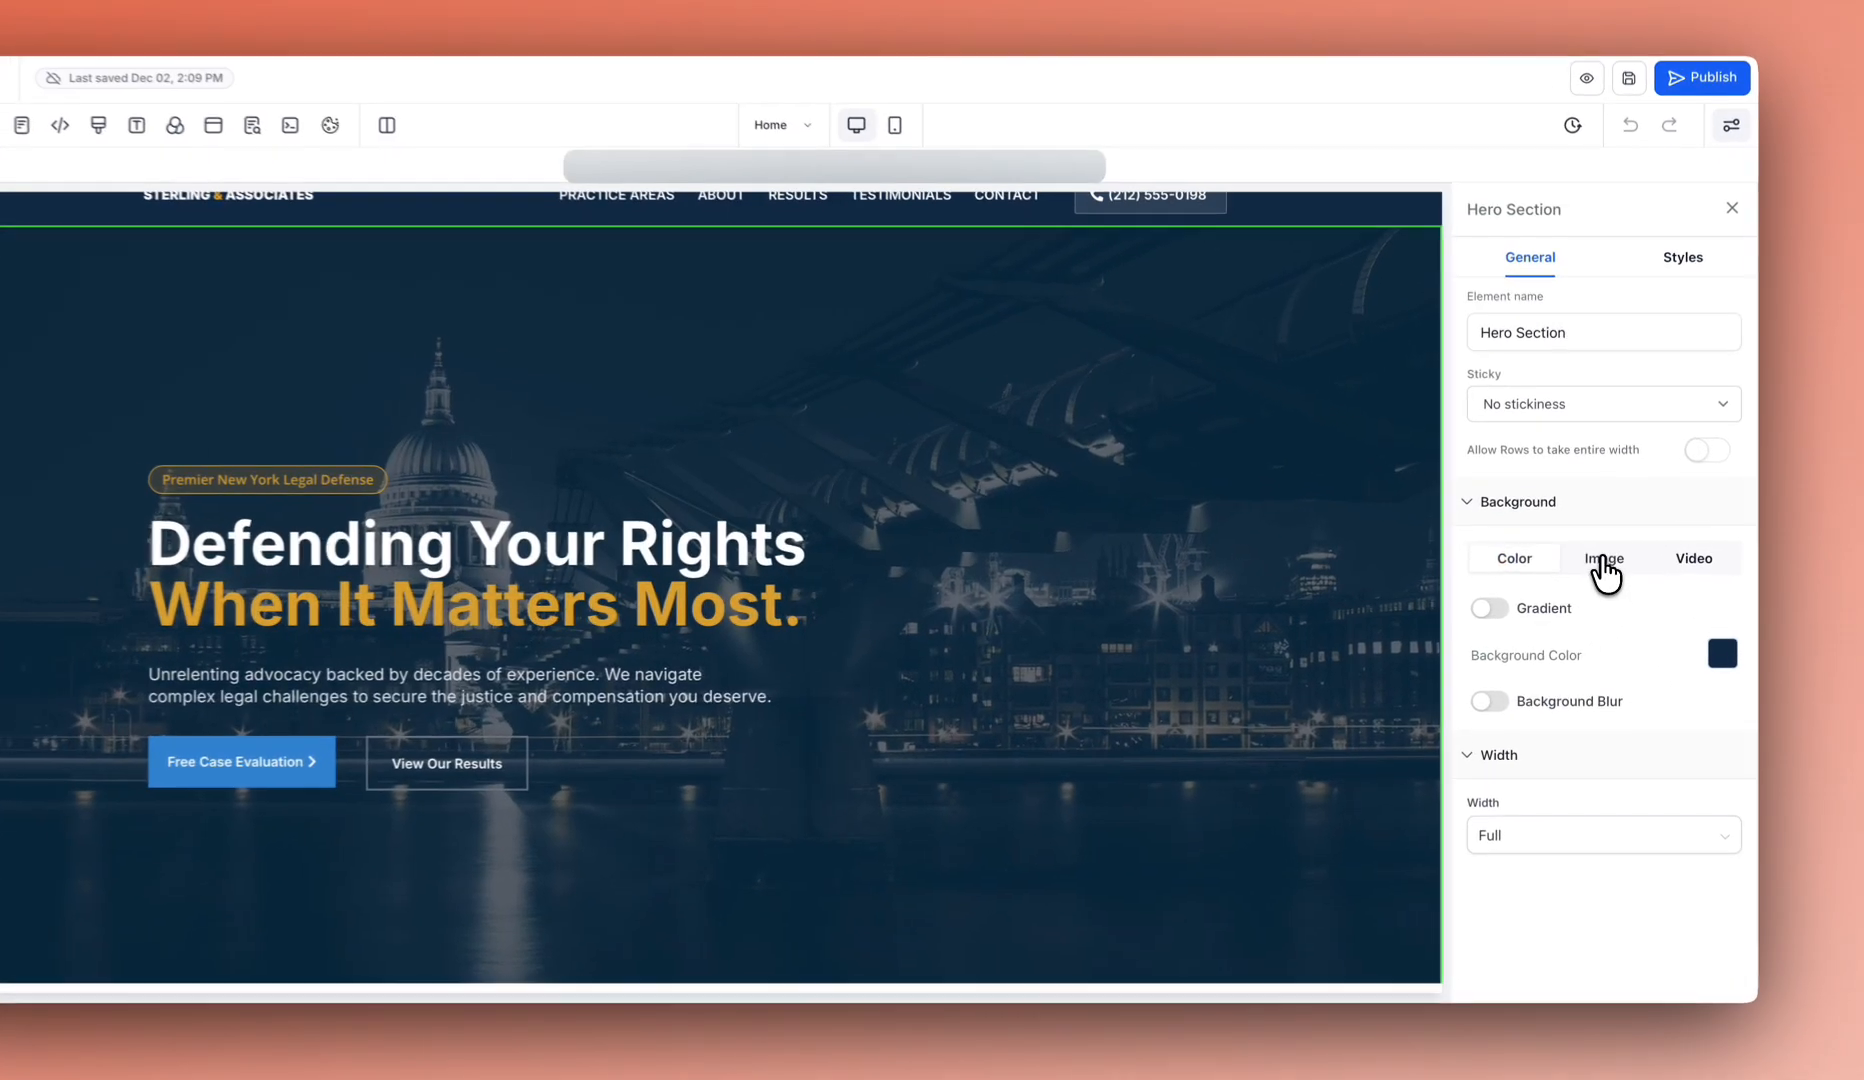
click(1605, 565)
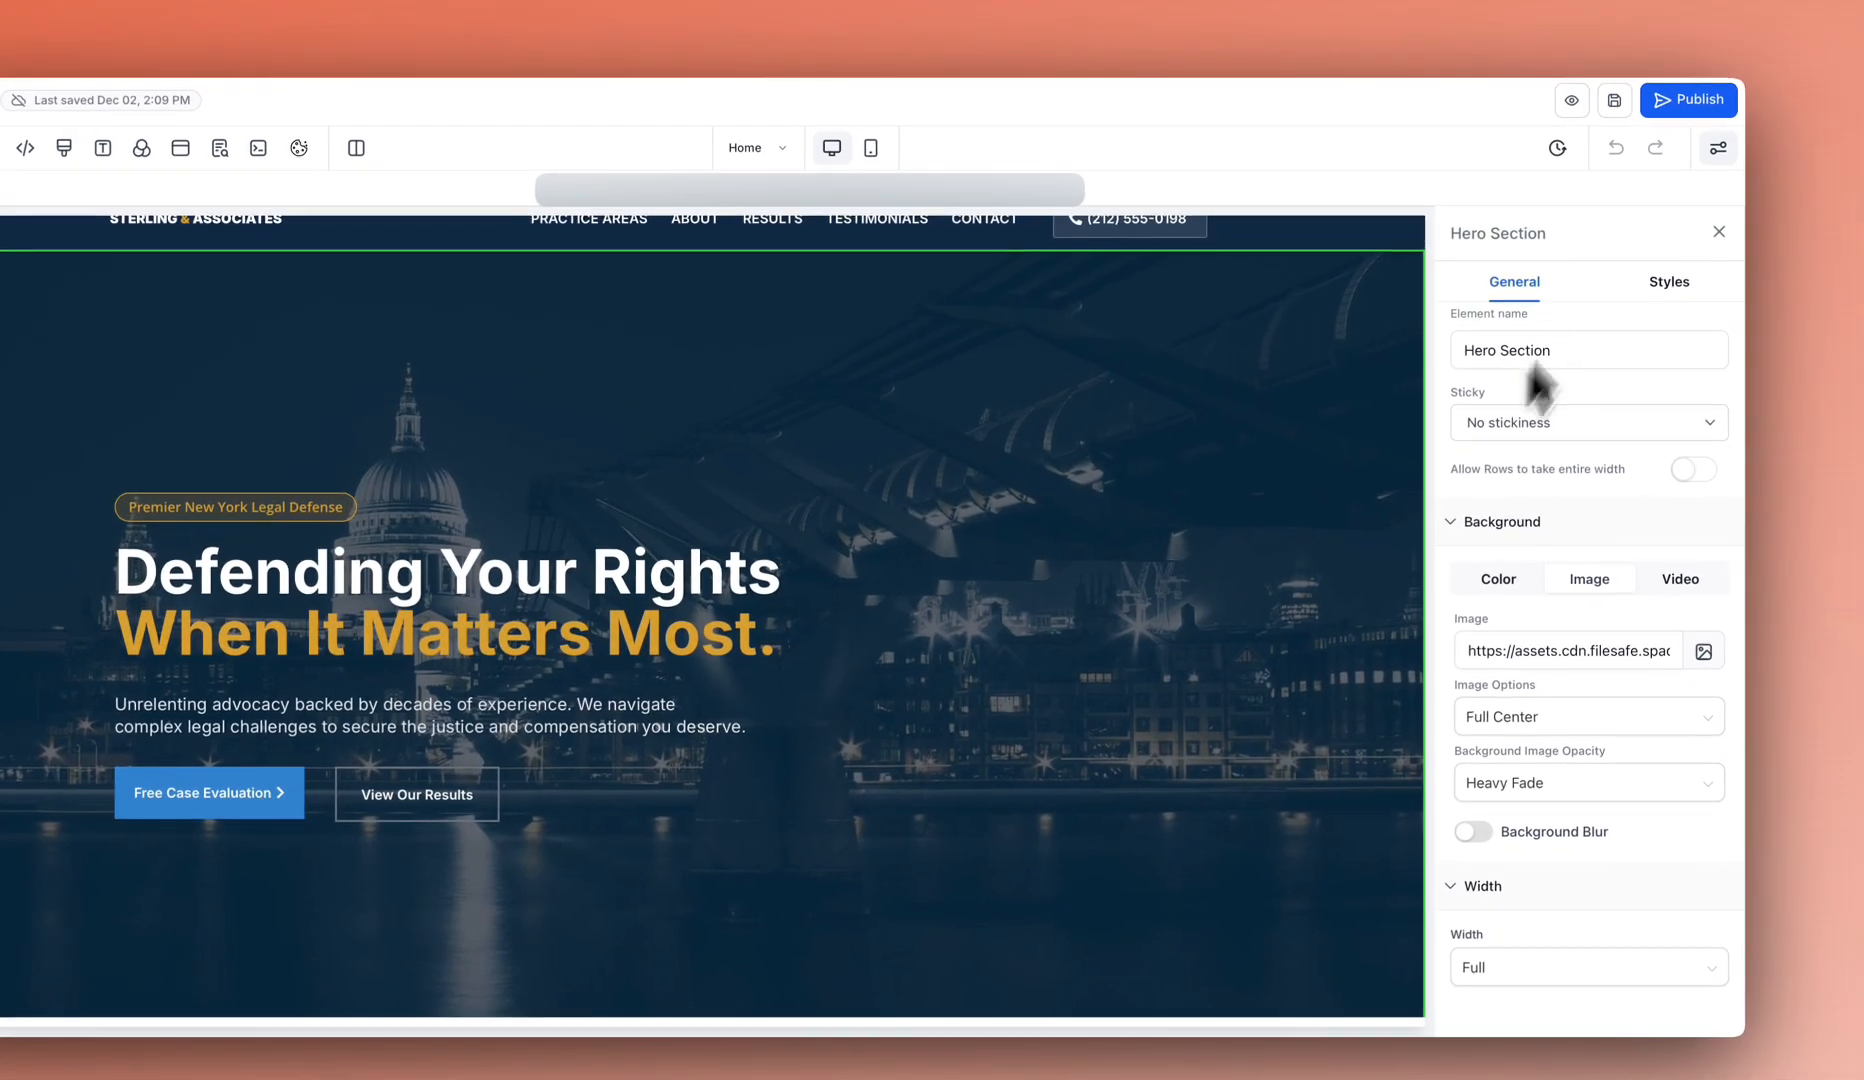
- Select the header section and show its general settings, including the sticky option
scroll(1611, 374, up, 1)
scroll(1390, 468, up, 1)
click(1346, 264)
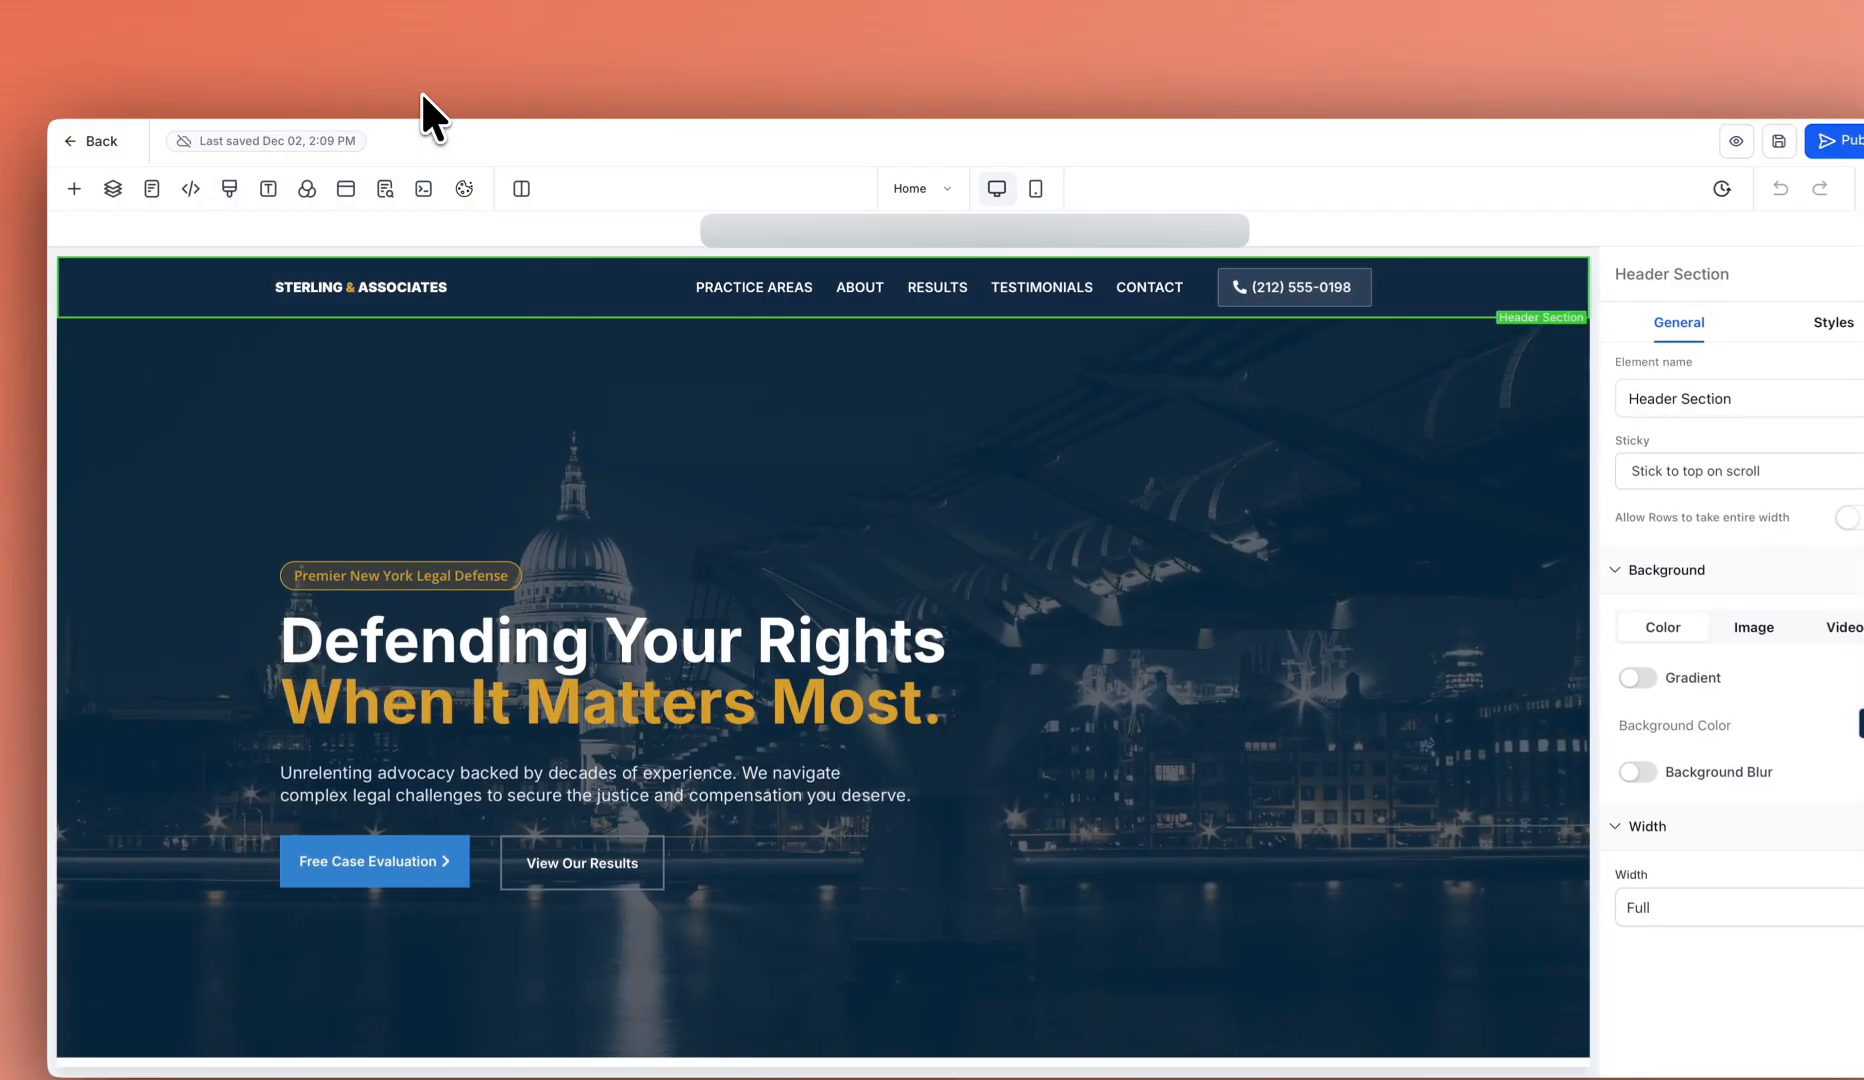
- Inspect the Corporate Litigation card column's style settings and its custom classes
scroll(1149, 628, down, 10)
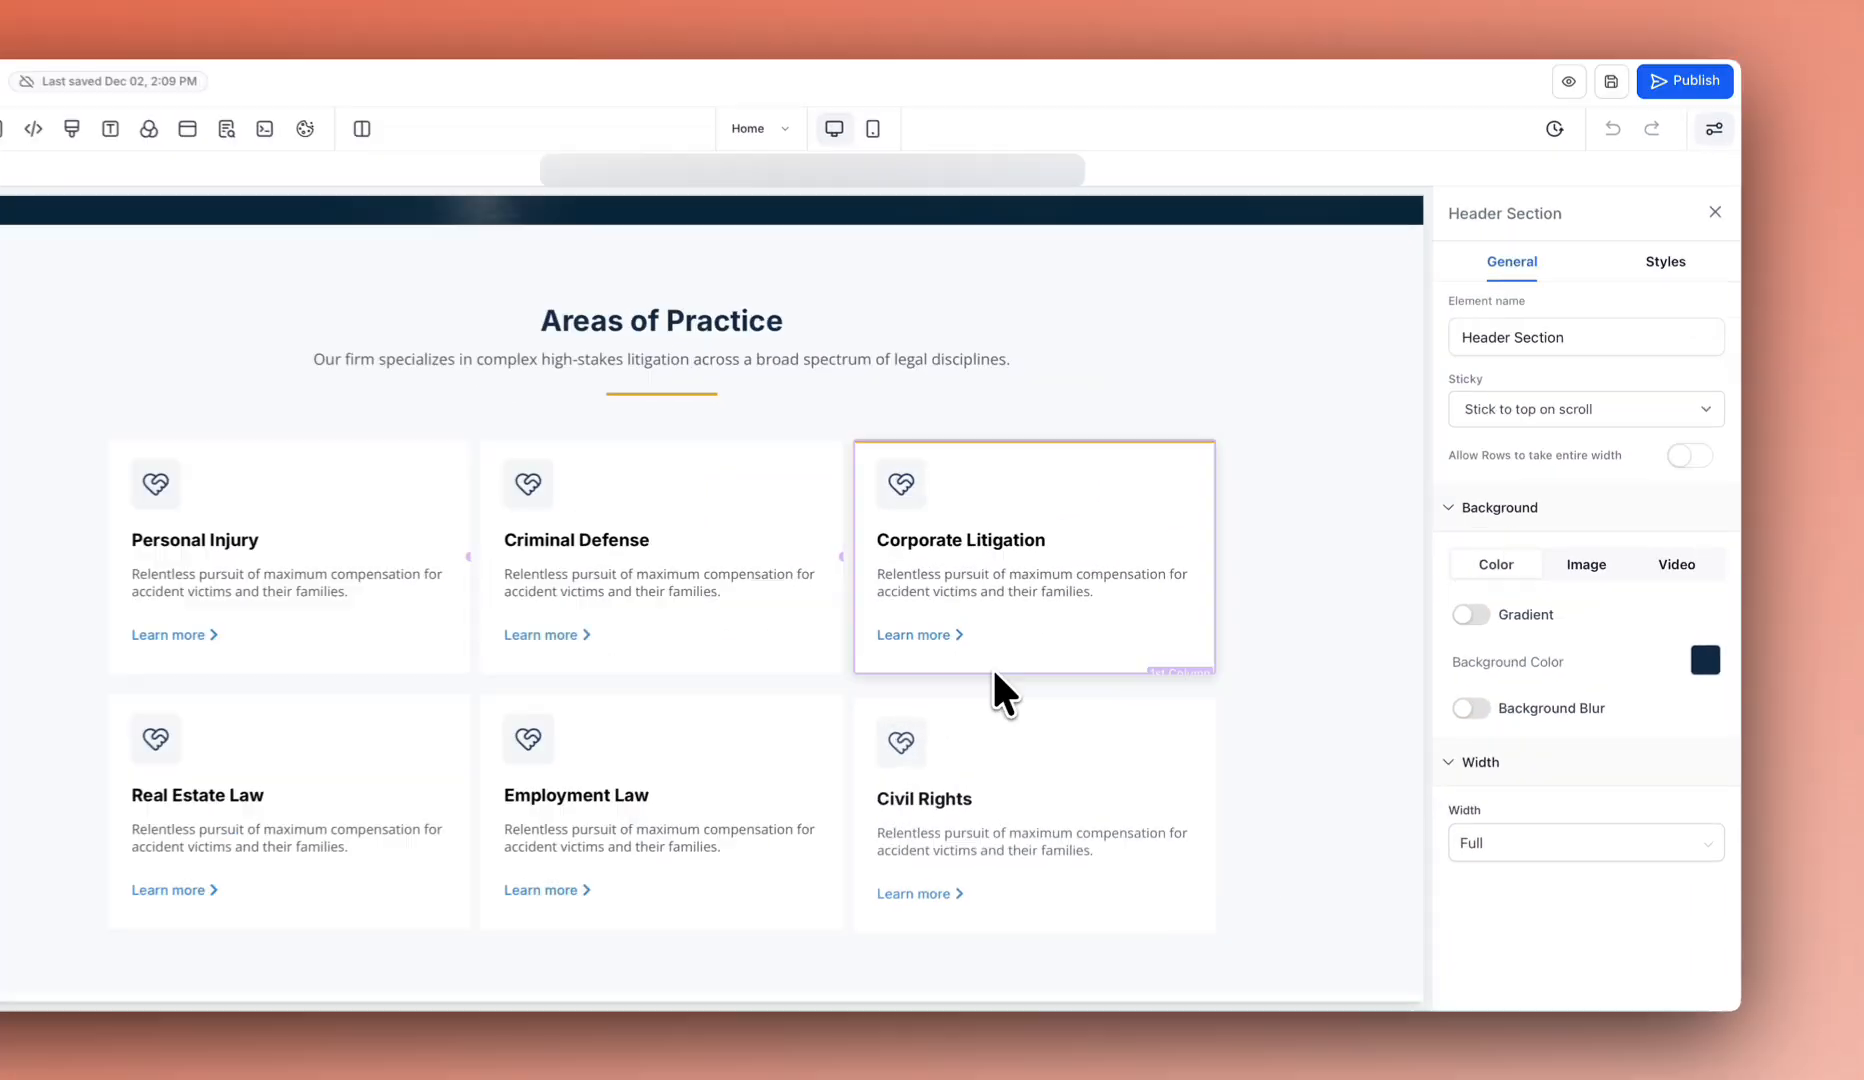
click(1090, 652)
click(1652, 263)
scroll(1560, 650, down, 3)
click(1510, 852)
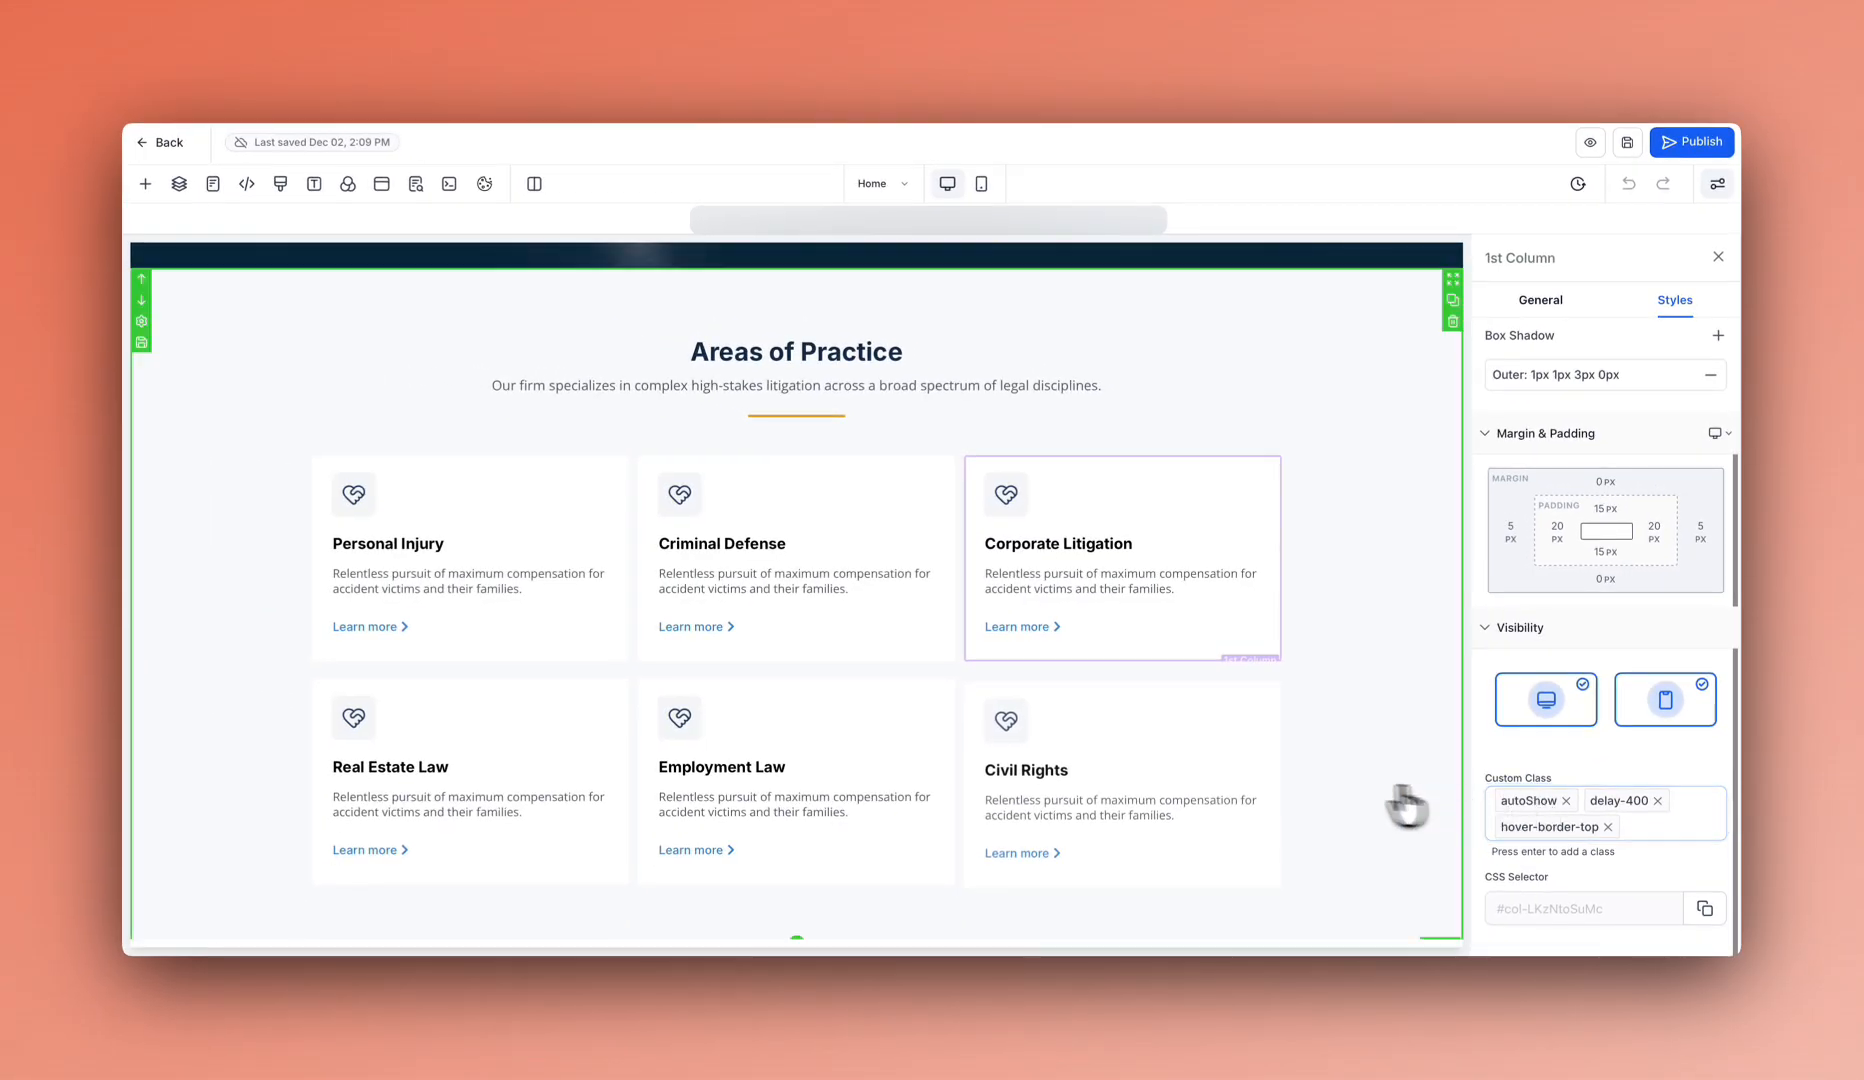
- Replay the scroll-in animation of the Areas of Practice cards and select the Corporate Litigation card's icon
scroll(1315, 792, up, 3)
scroll(1315, 797, up, 1)
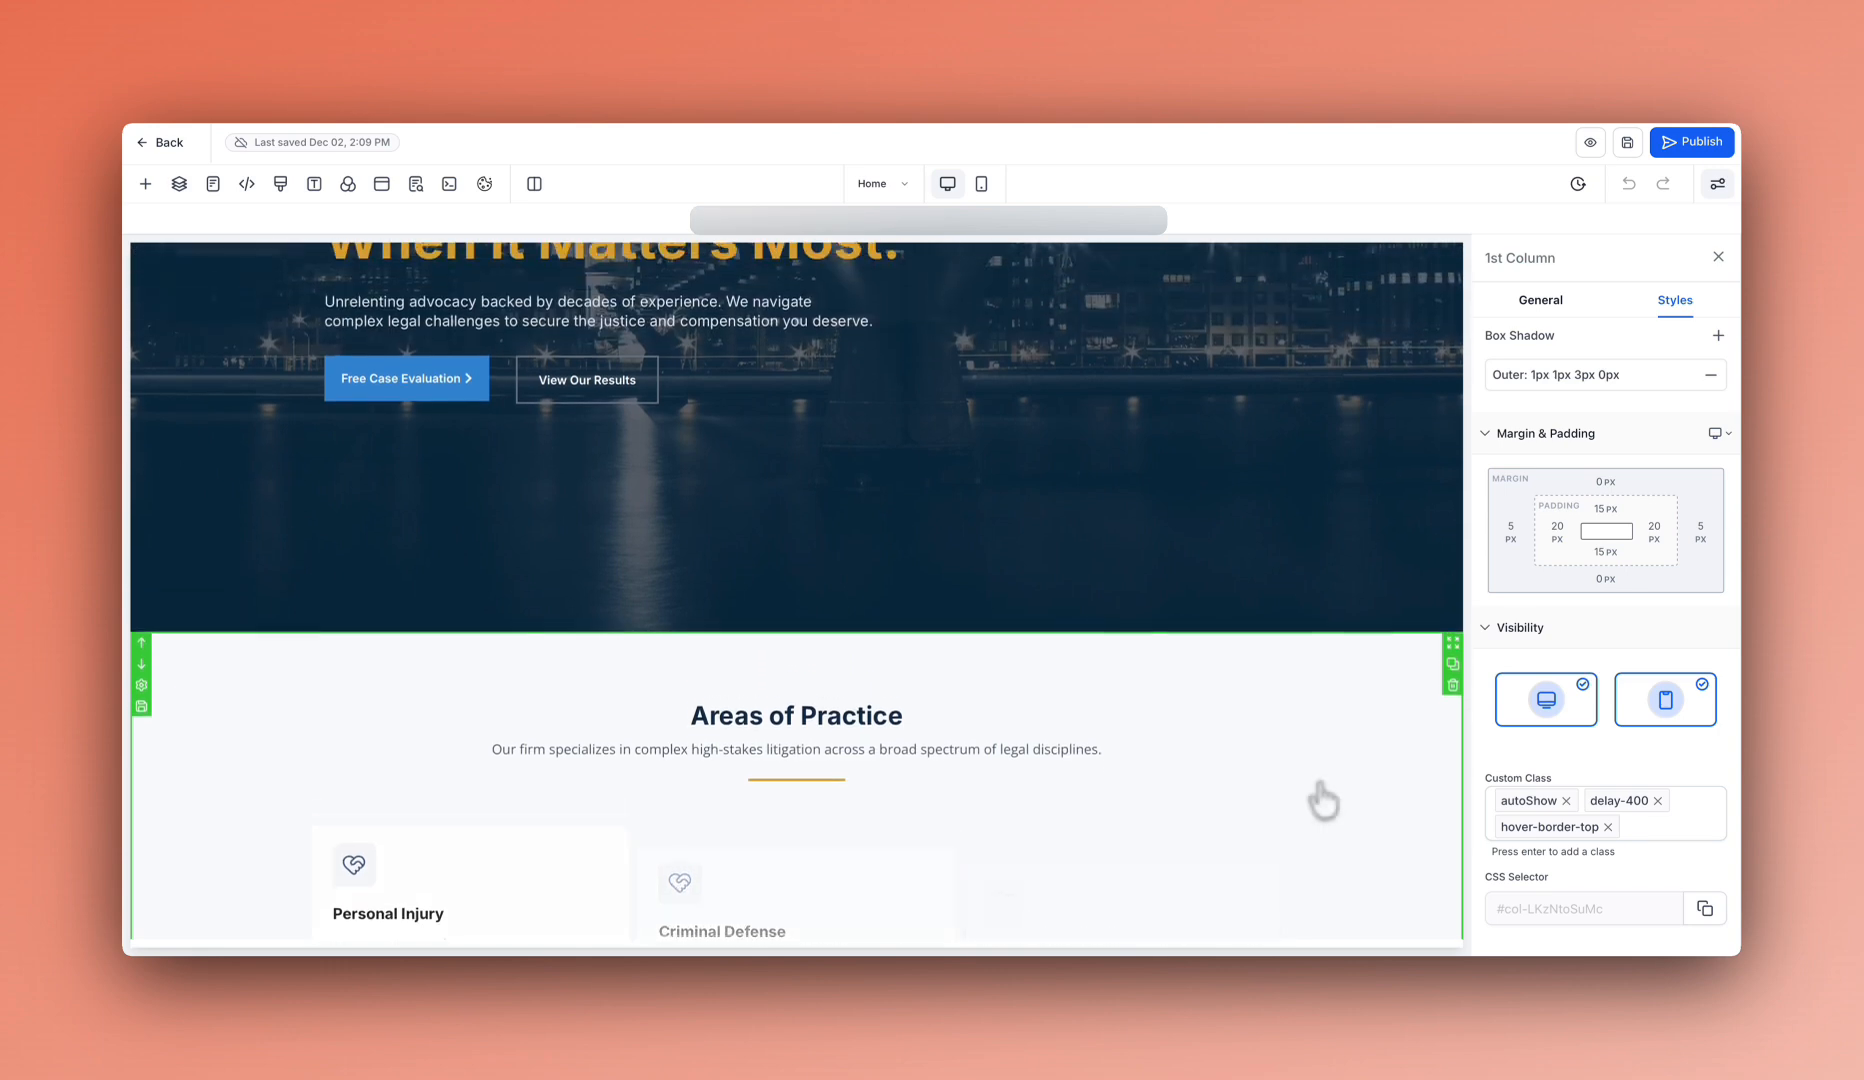
scroll(1315, 797, down, 3)
scroll(1315, 797, down, 1)
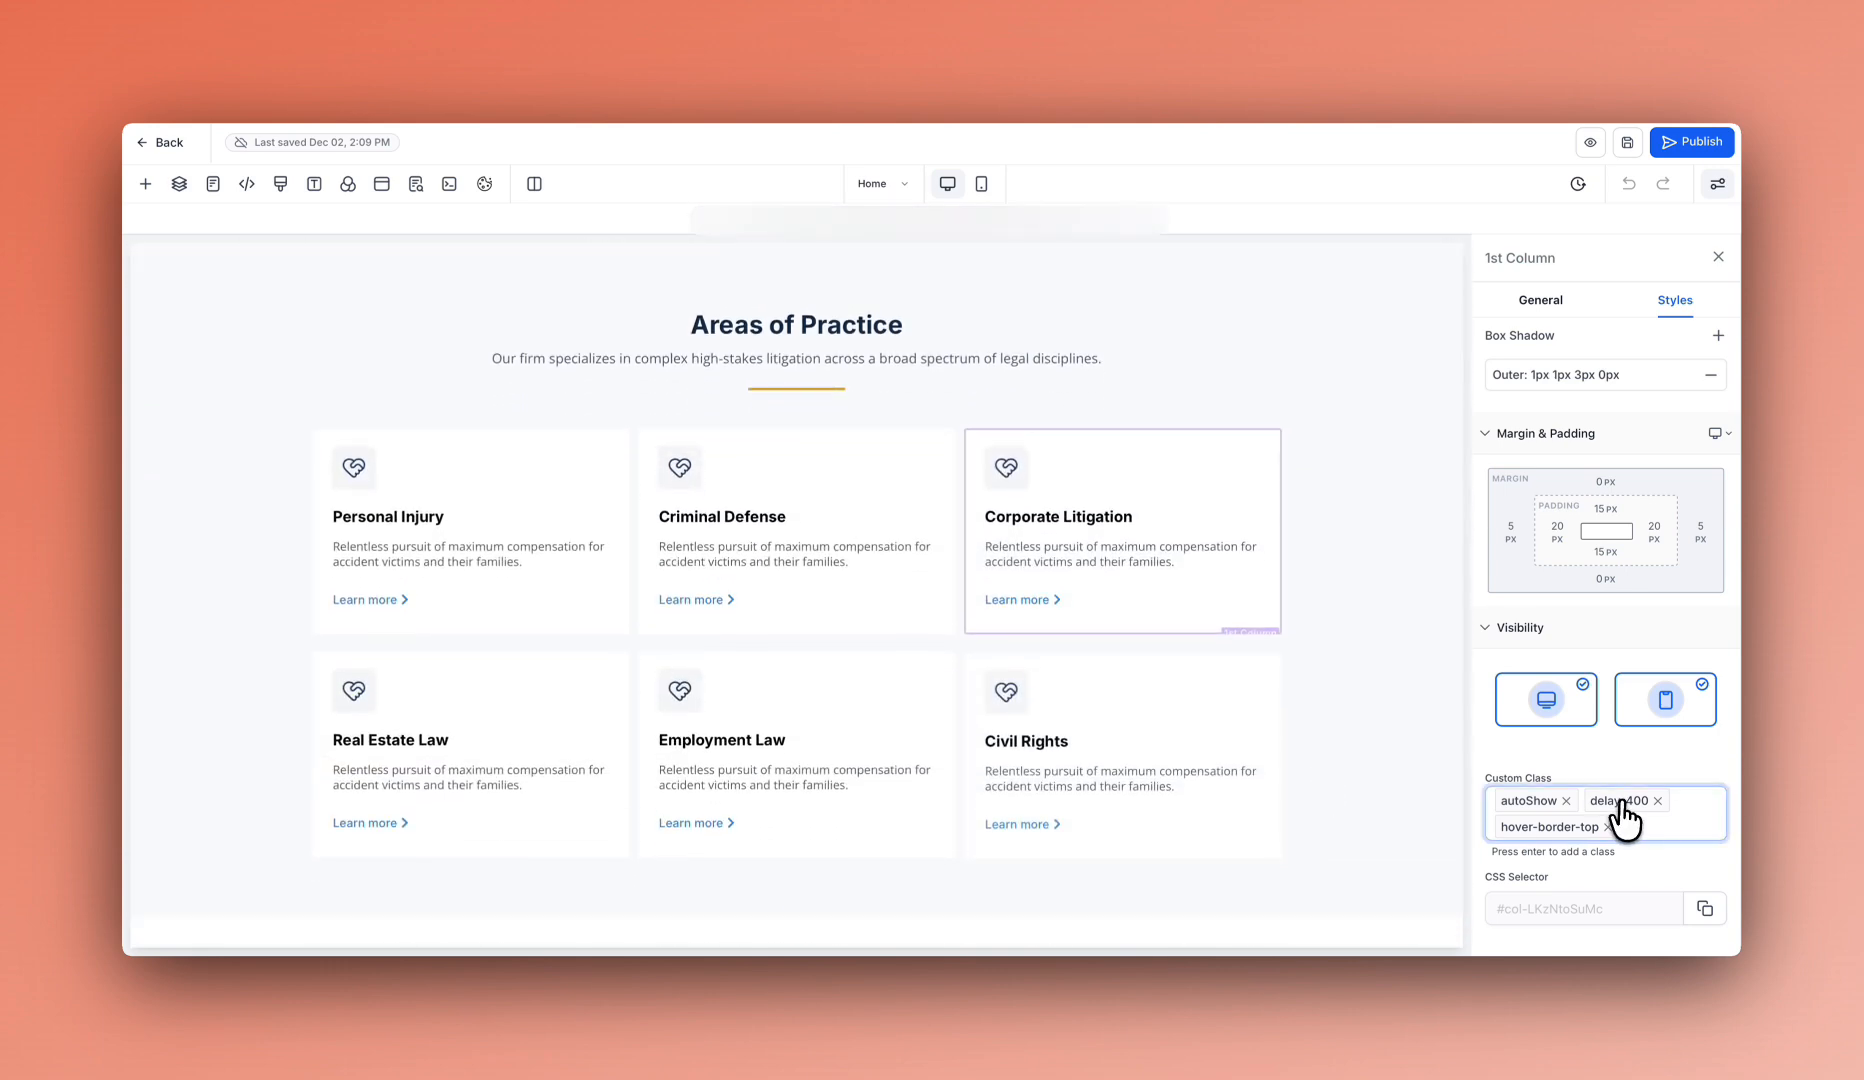
scroll(1169, 598, up, 4)
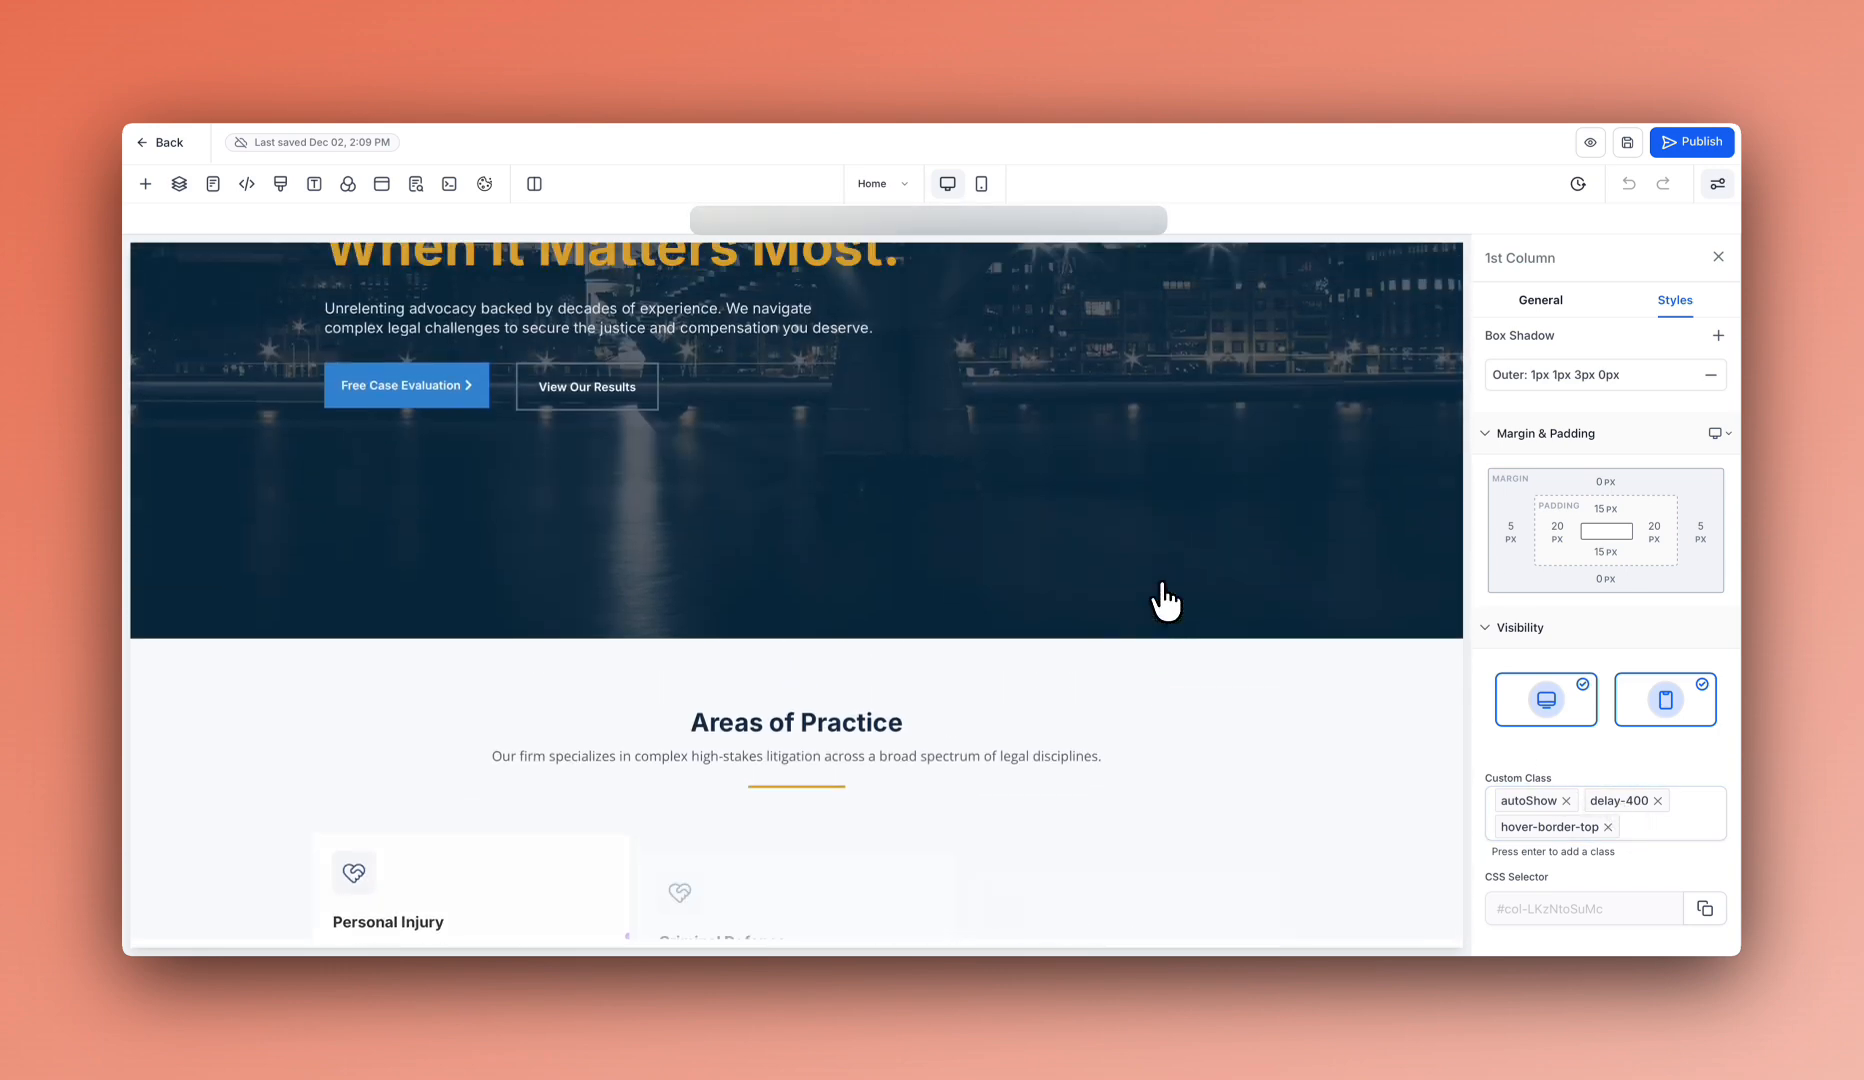
scroll(1163, 600, down, 4)
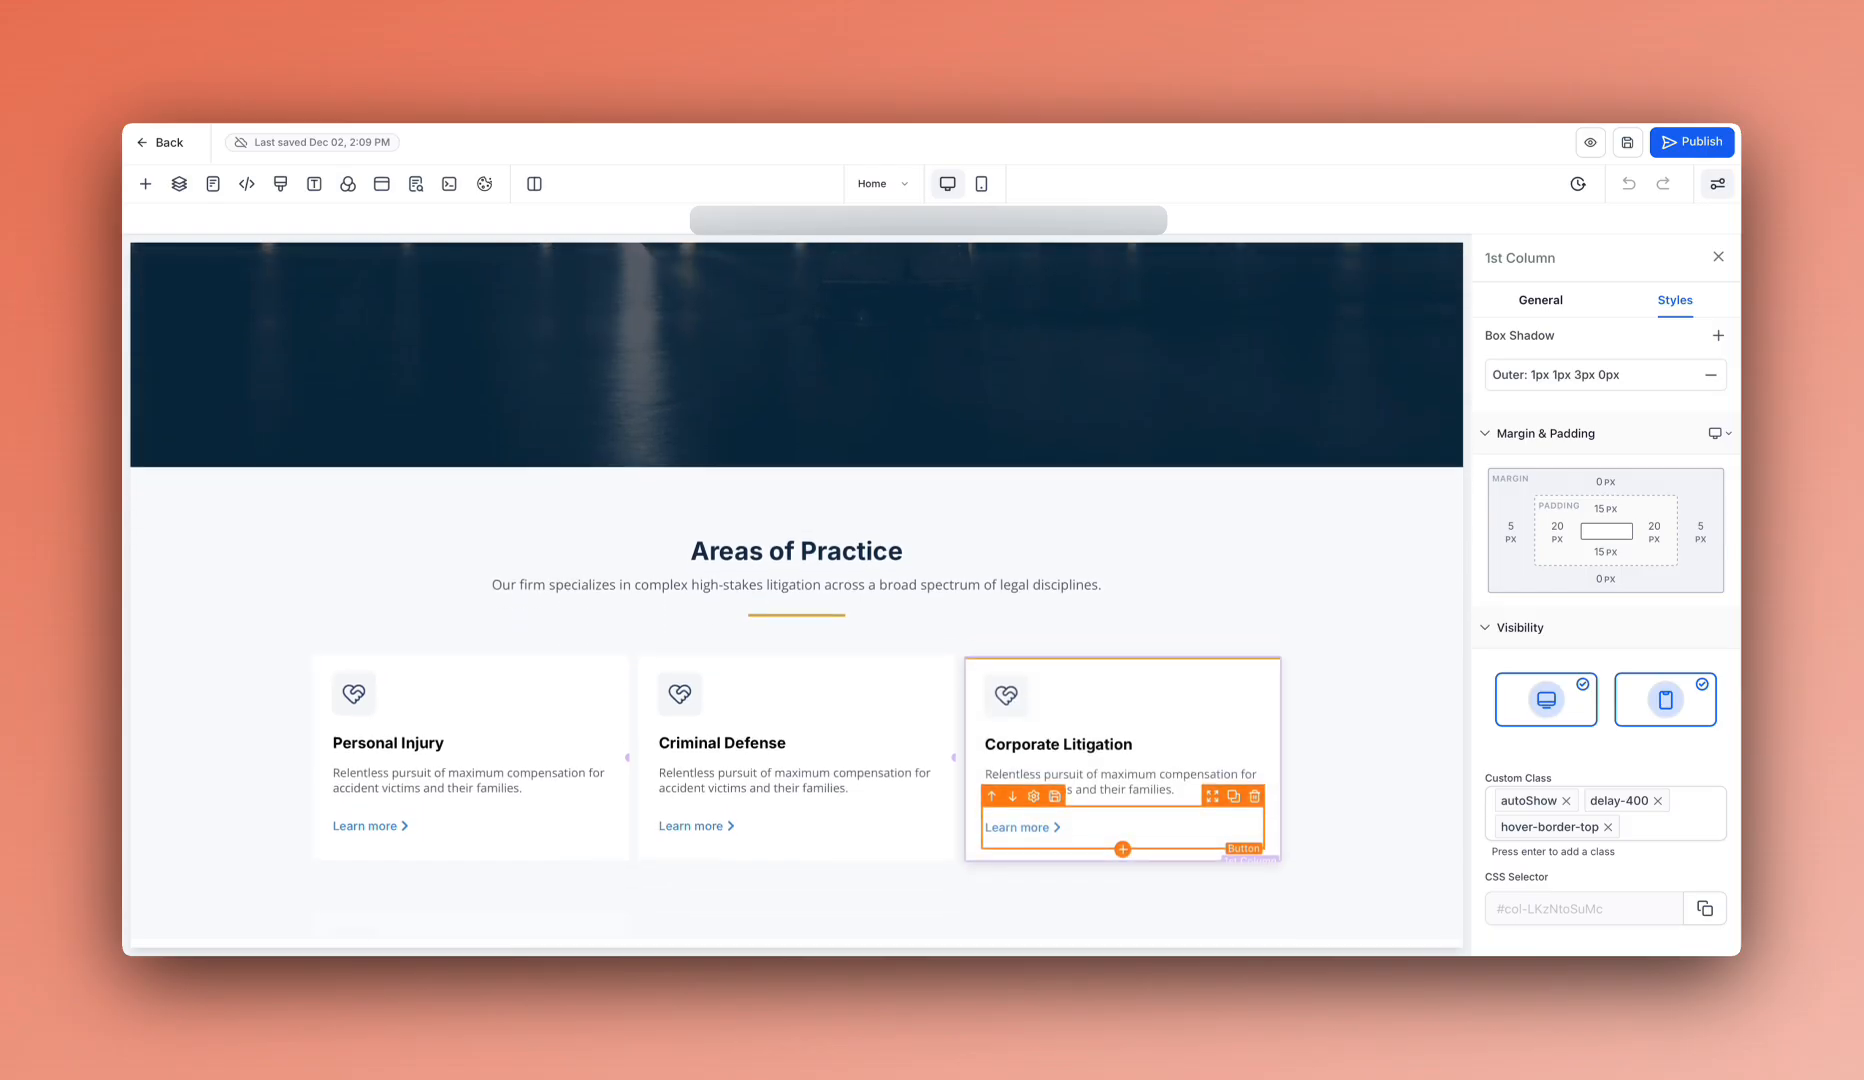
scroll(1163, 600, up, 3)
scroll(1163, 600, up, 1)
scroll(1163, 600, down, 1)
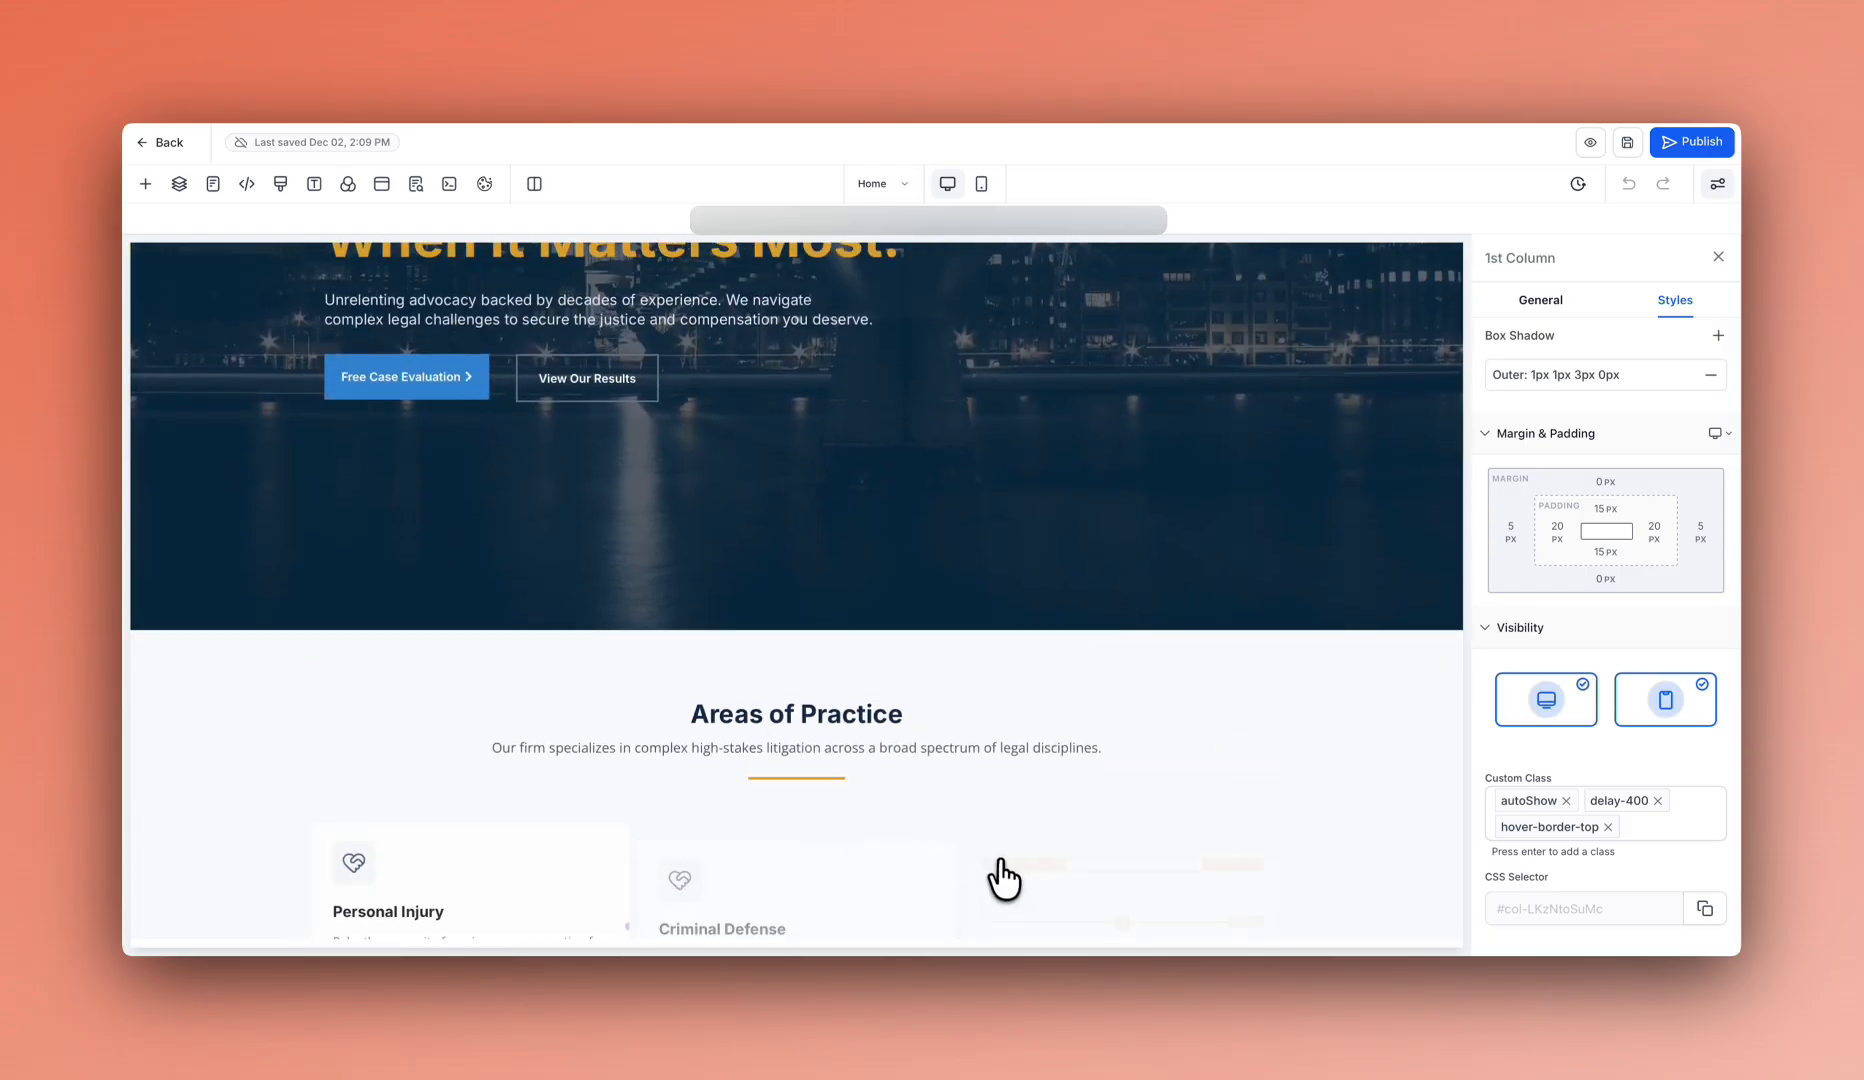
scroll(999, 872, down, 1)
scroll(1013, 848, down, 1)
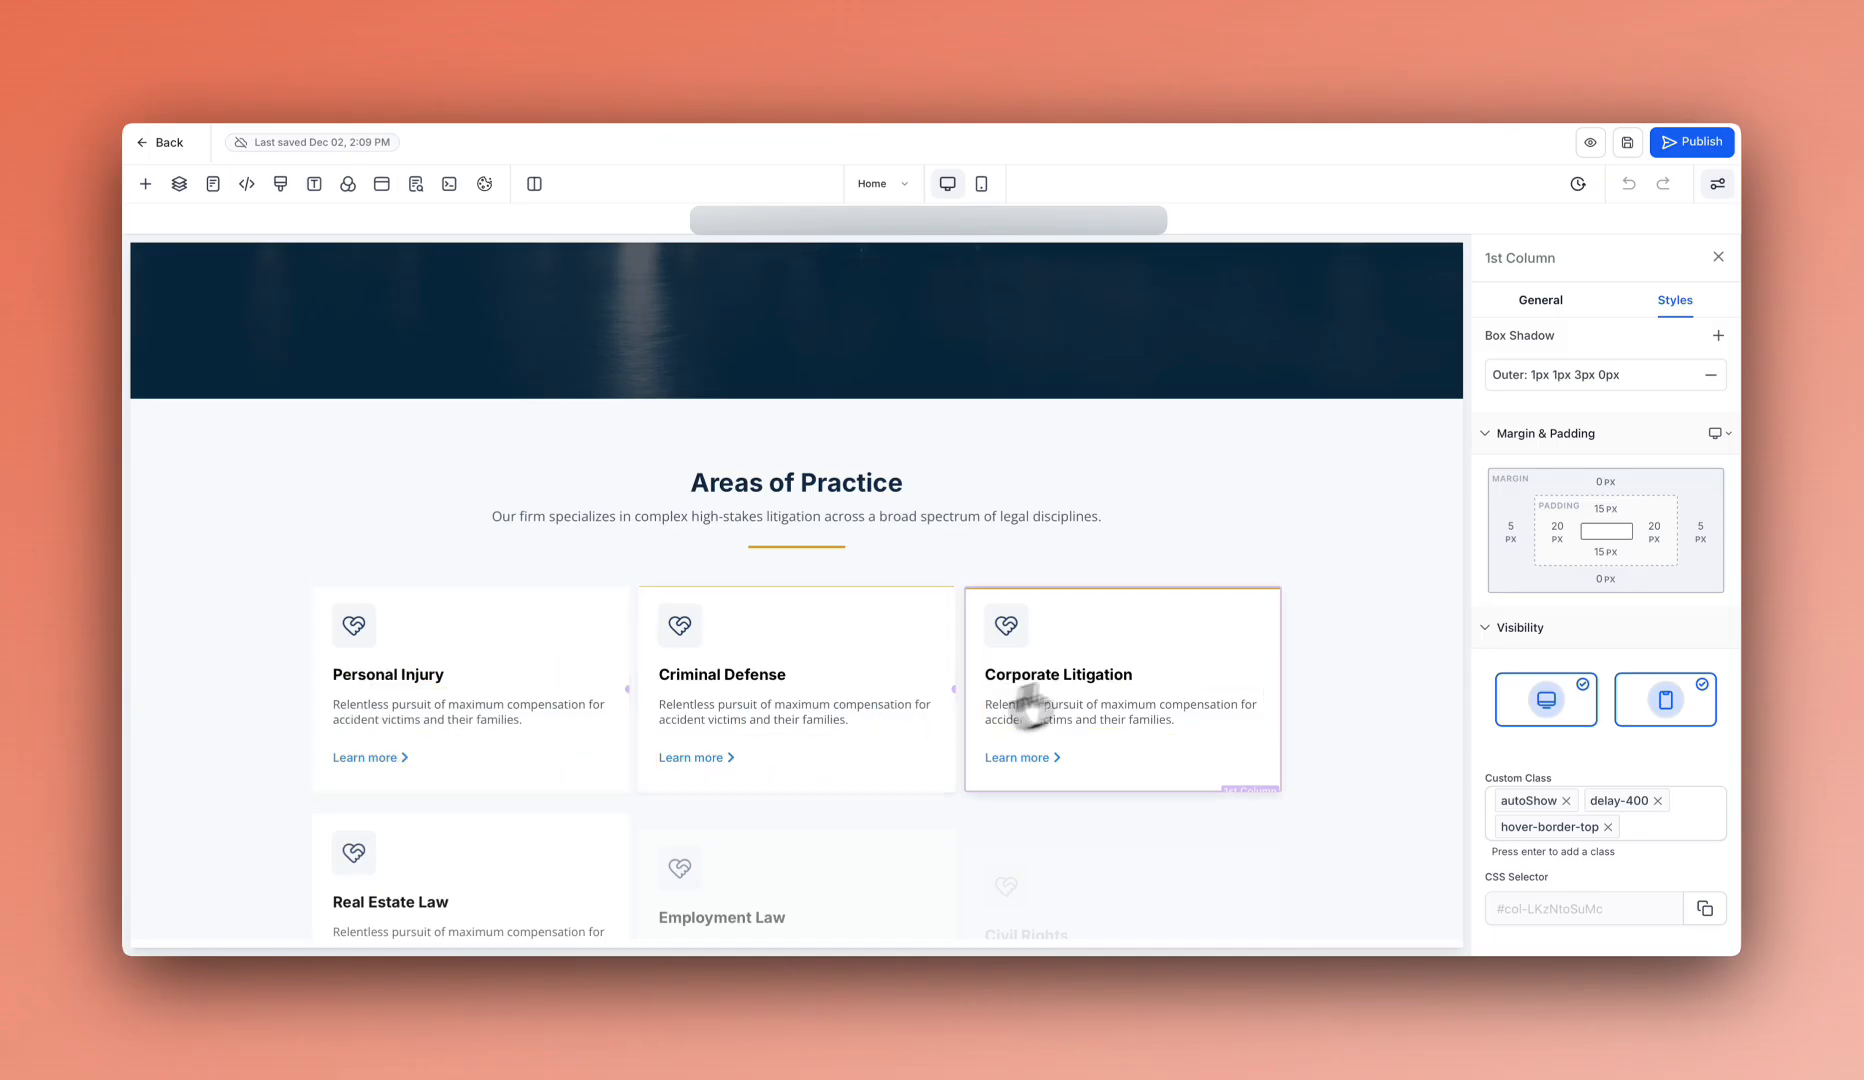
scroll(558, 775, down, 1)
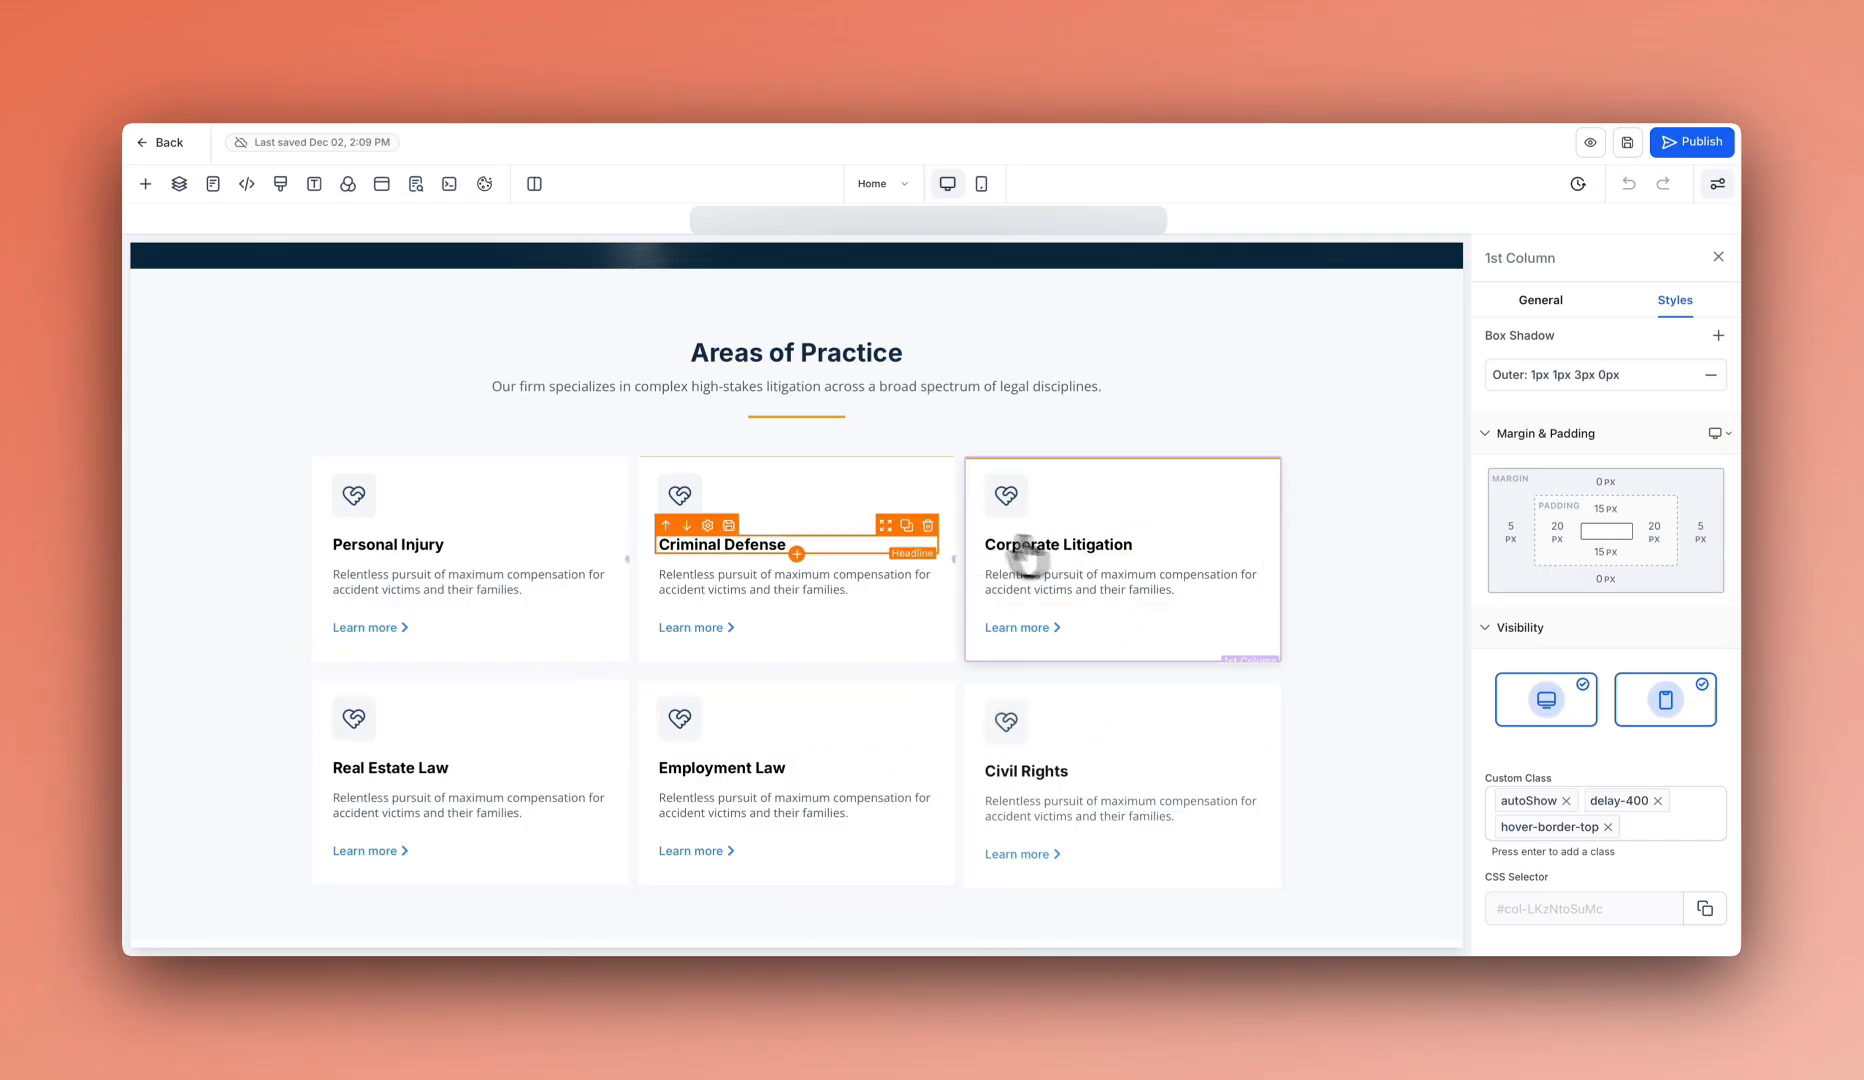
click(1010, 497)
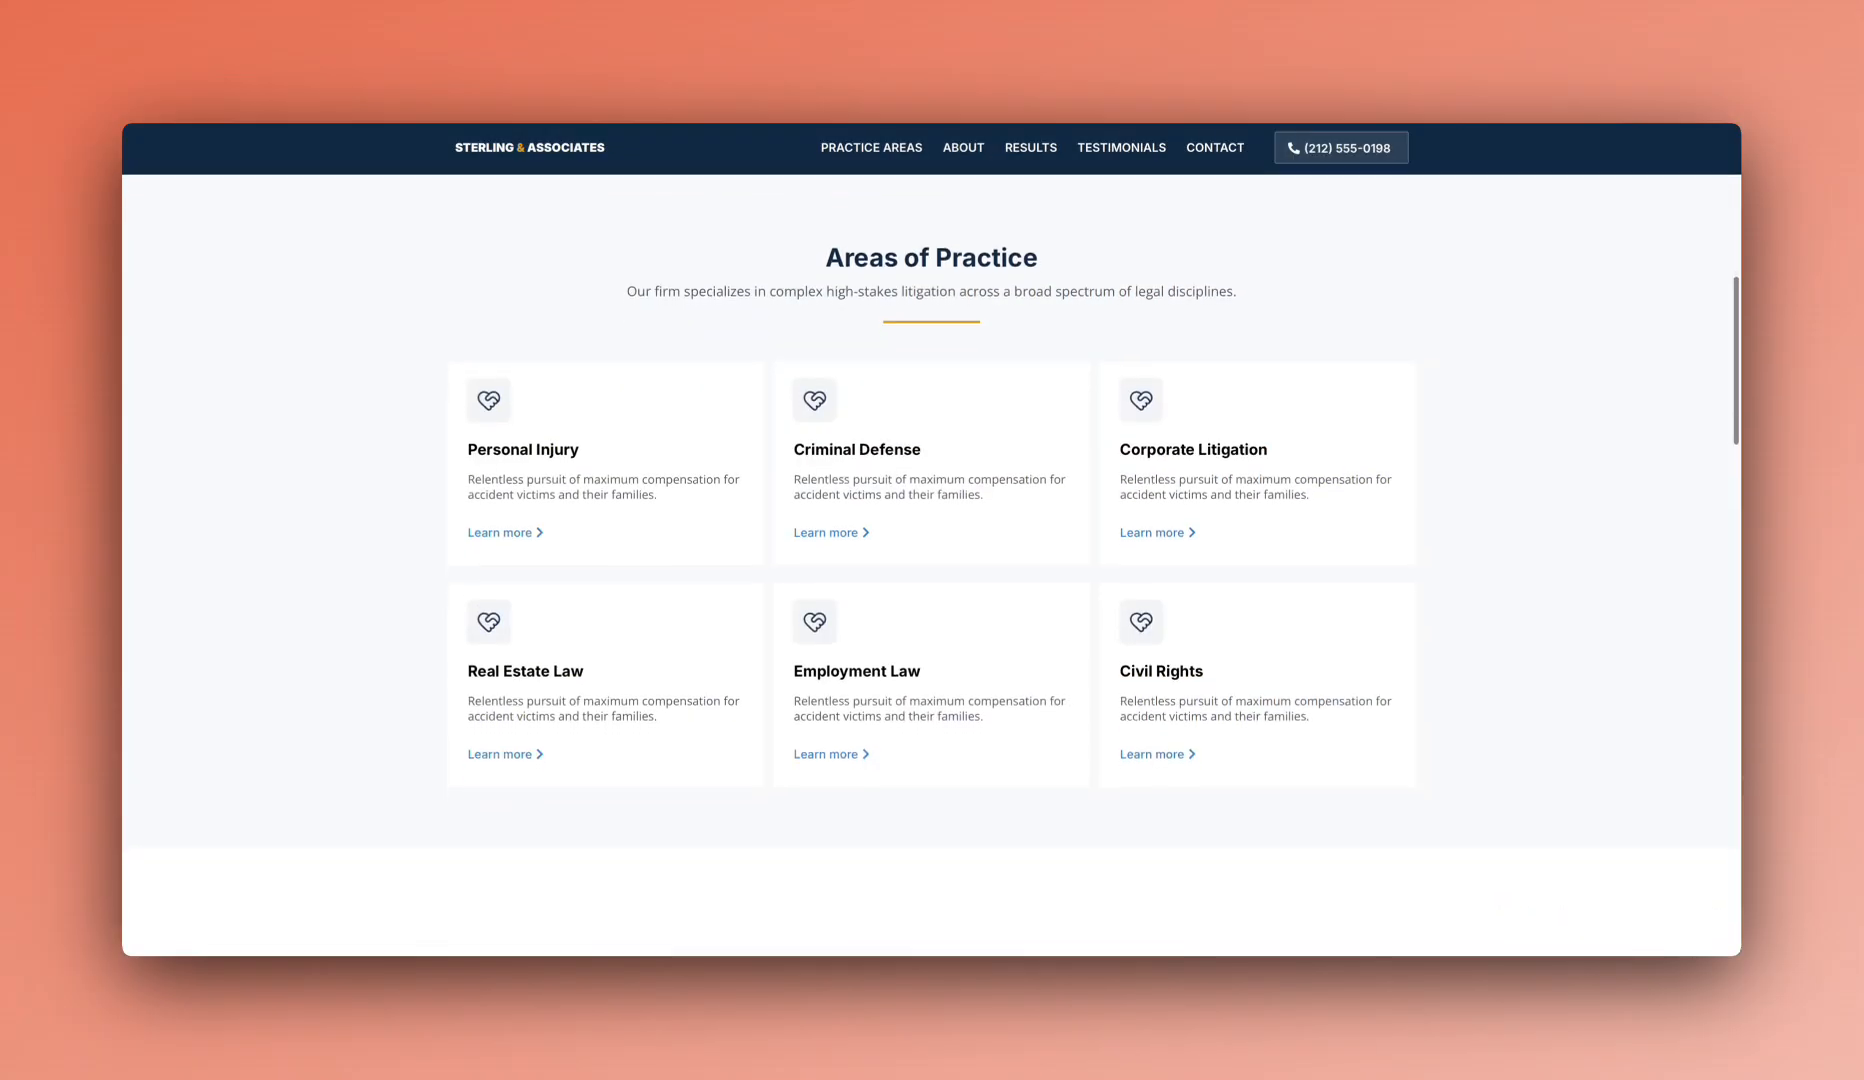
- Examine the A Legacy of Legal Excellence section on the live page
scroll(930, 540, down, 5)
scroll(1515, 675, down, 3)
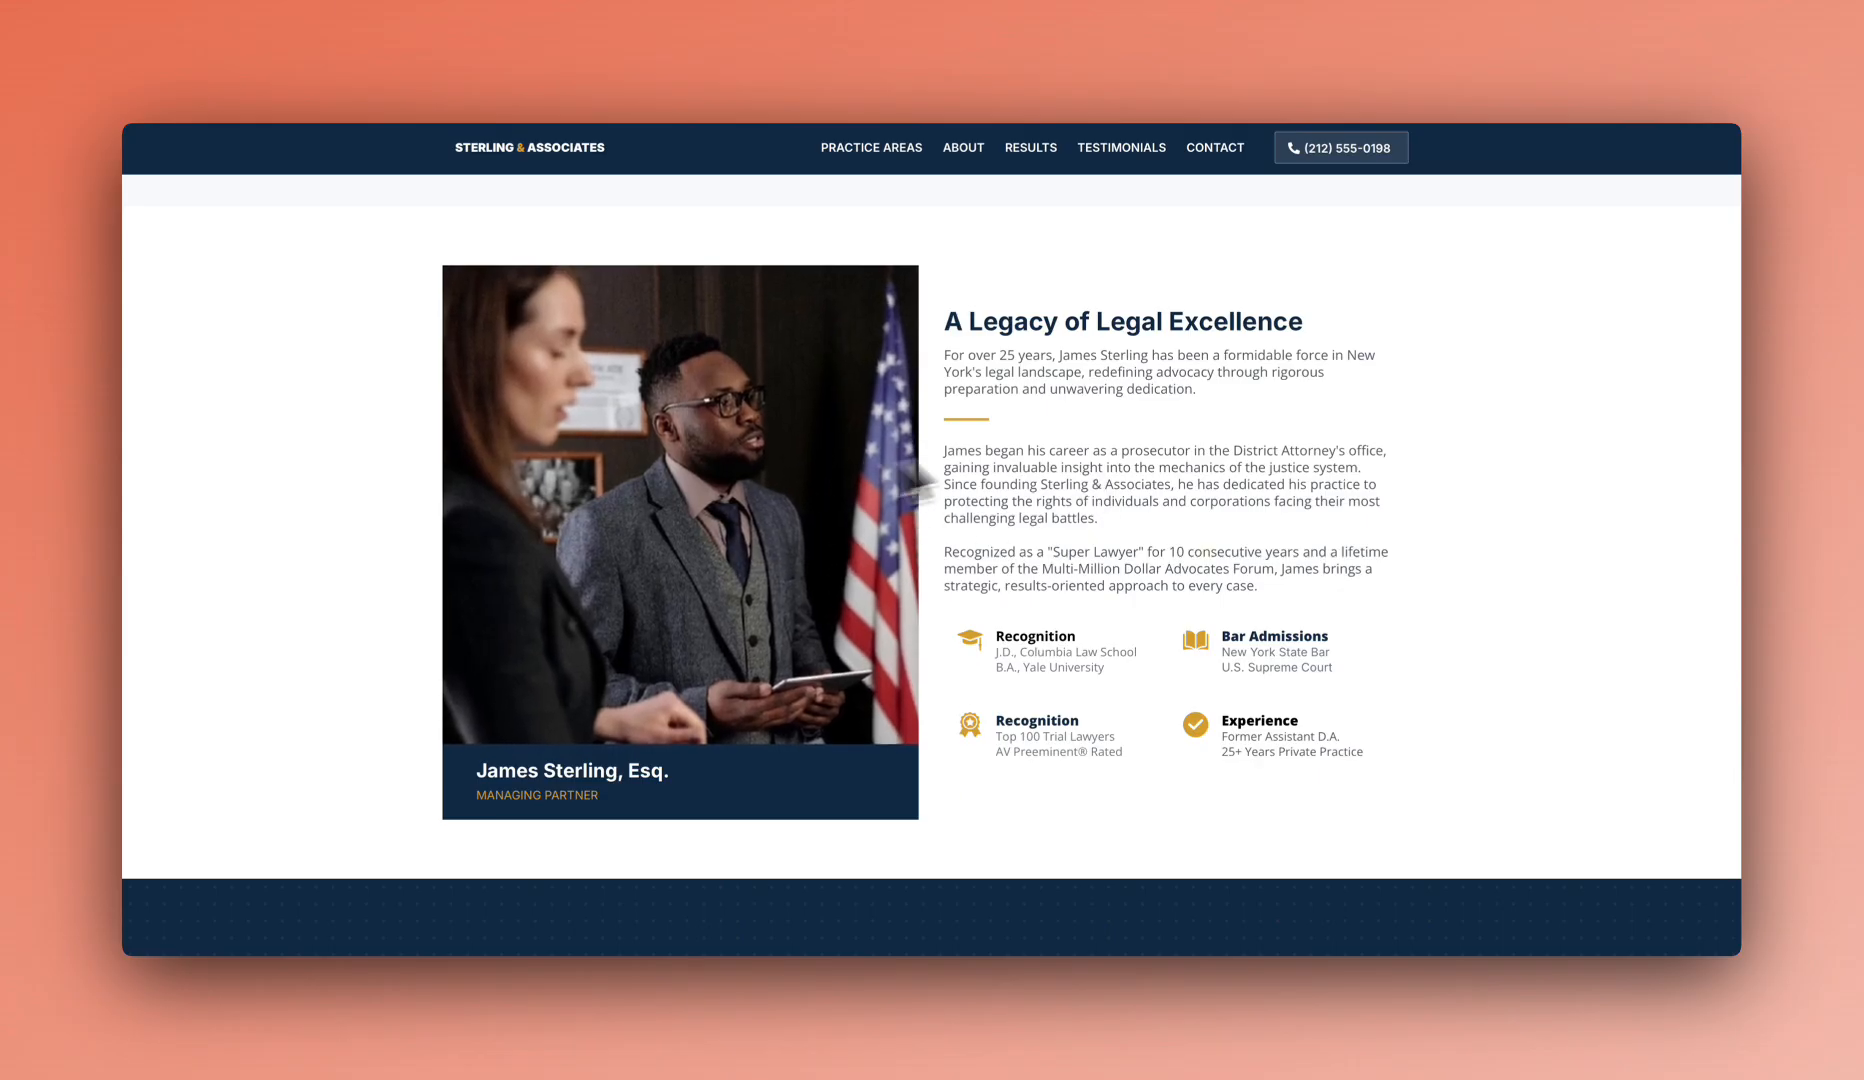
scroll(678, 761, down, 1)
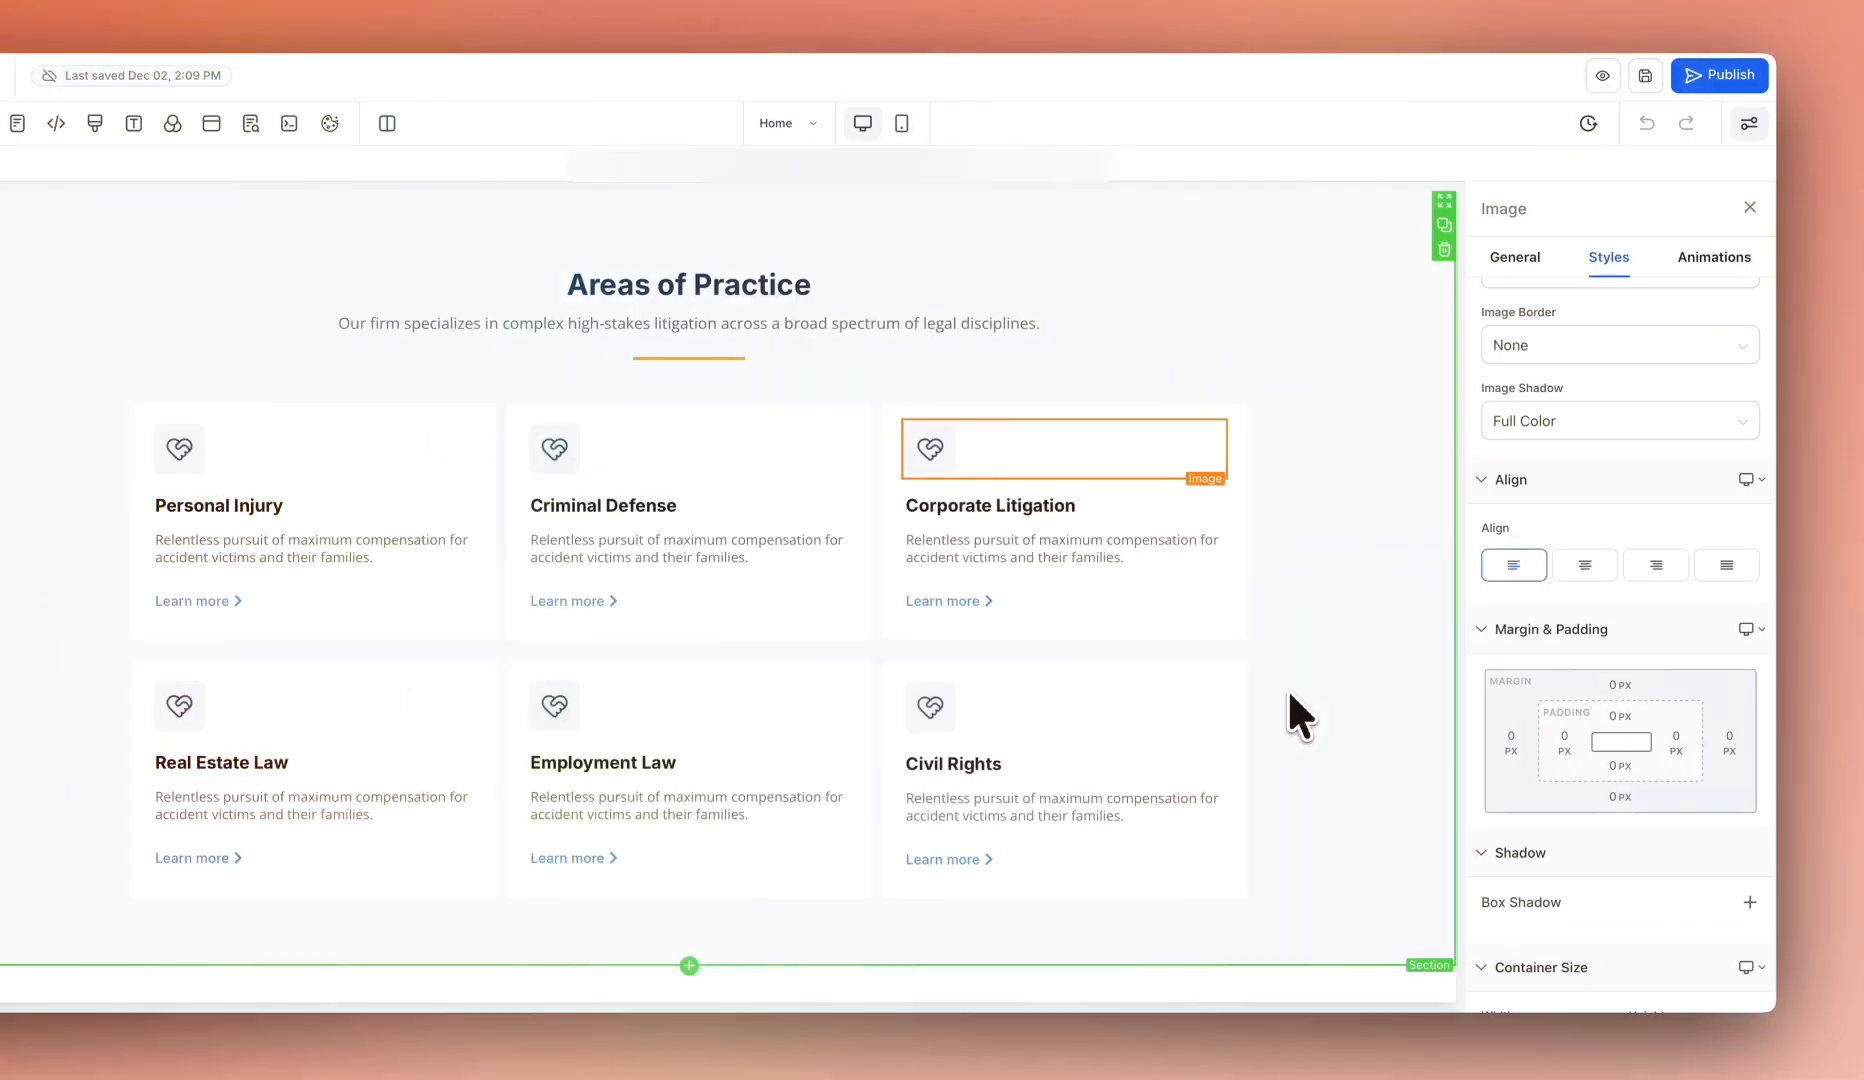
- In the editor, select the attorney photo column in the A Legacy of Legal Excellence section and inspect its custom classes
scroll(1287, 687, down, 5)
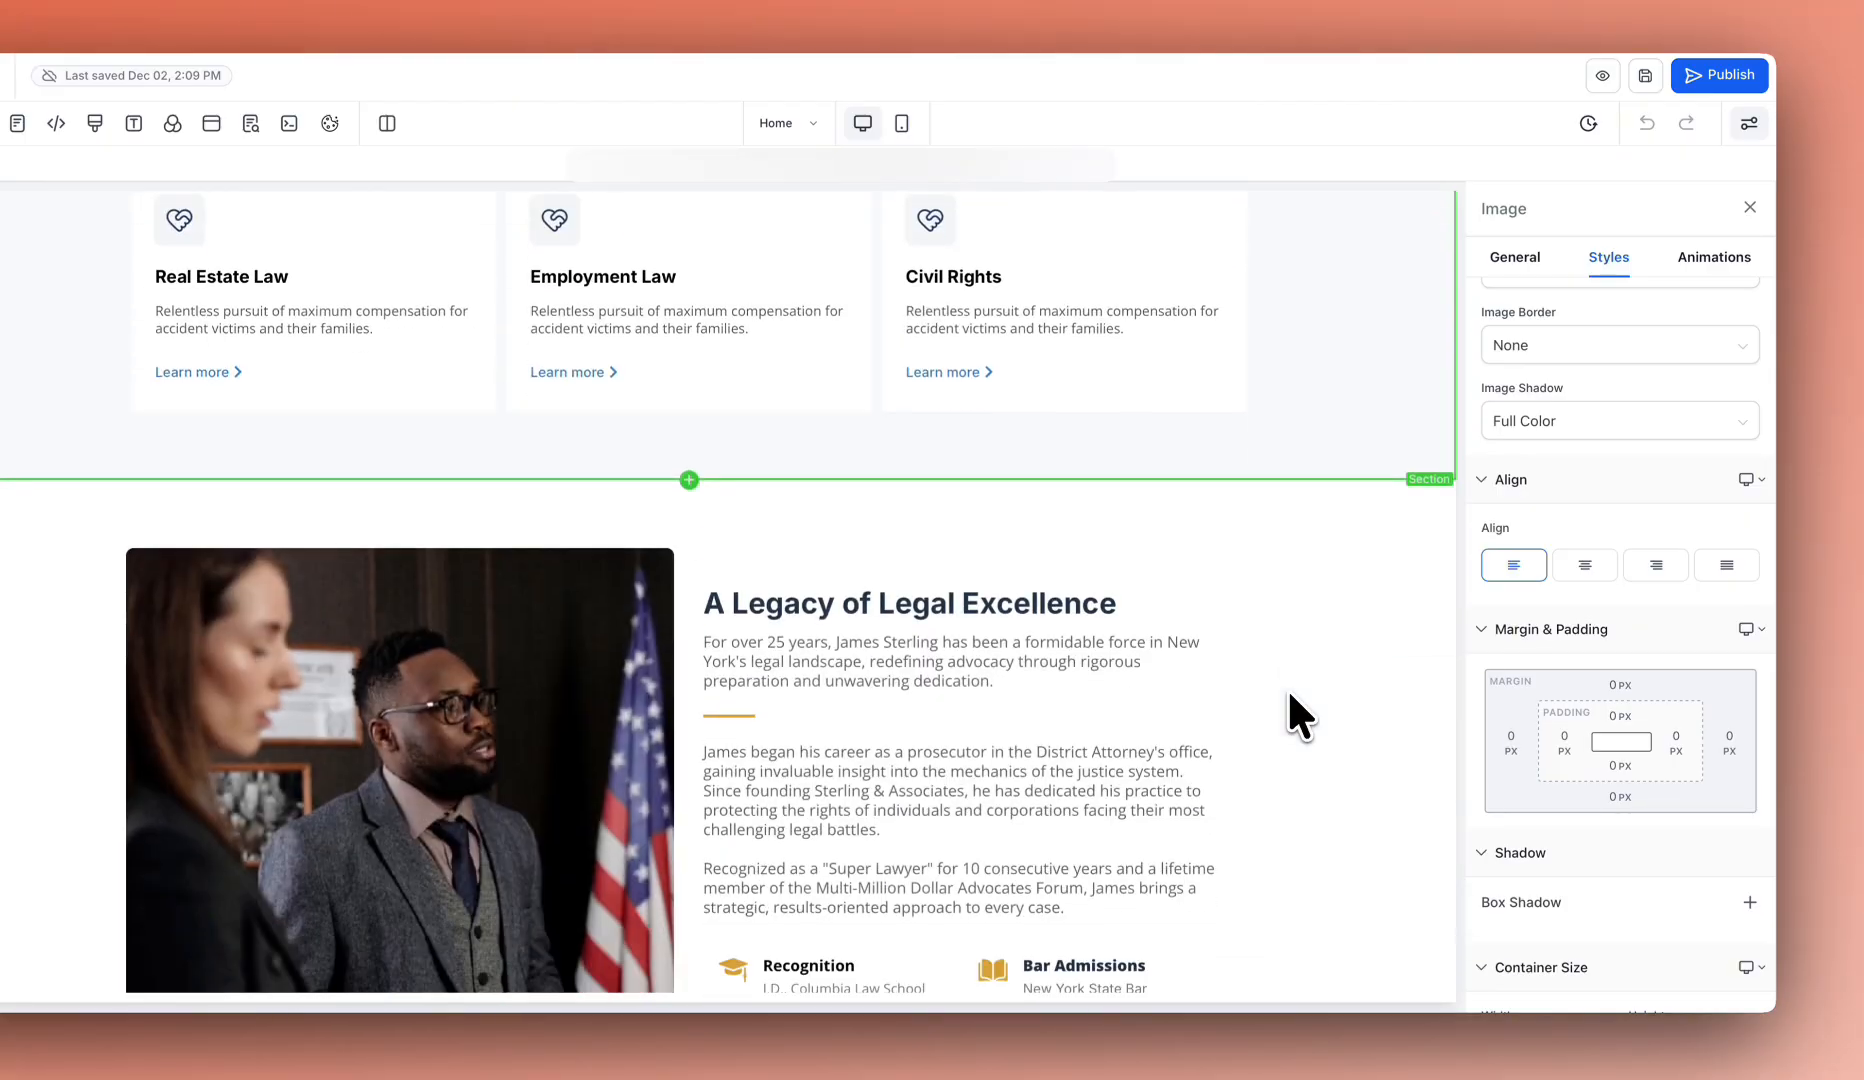
scroll(1287, 687, down, 3)
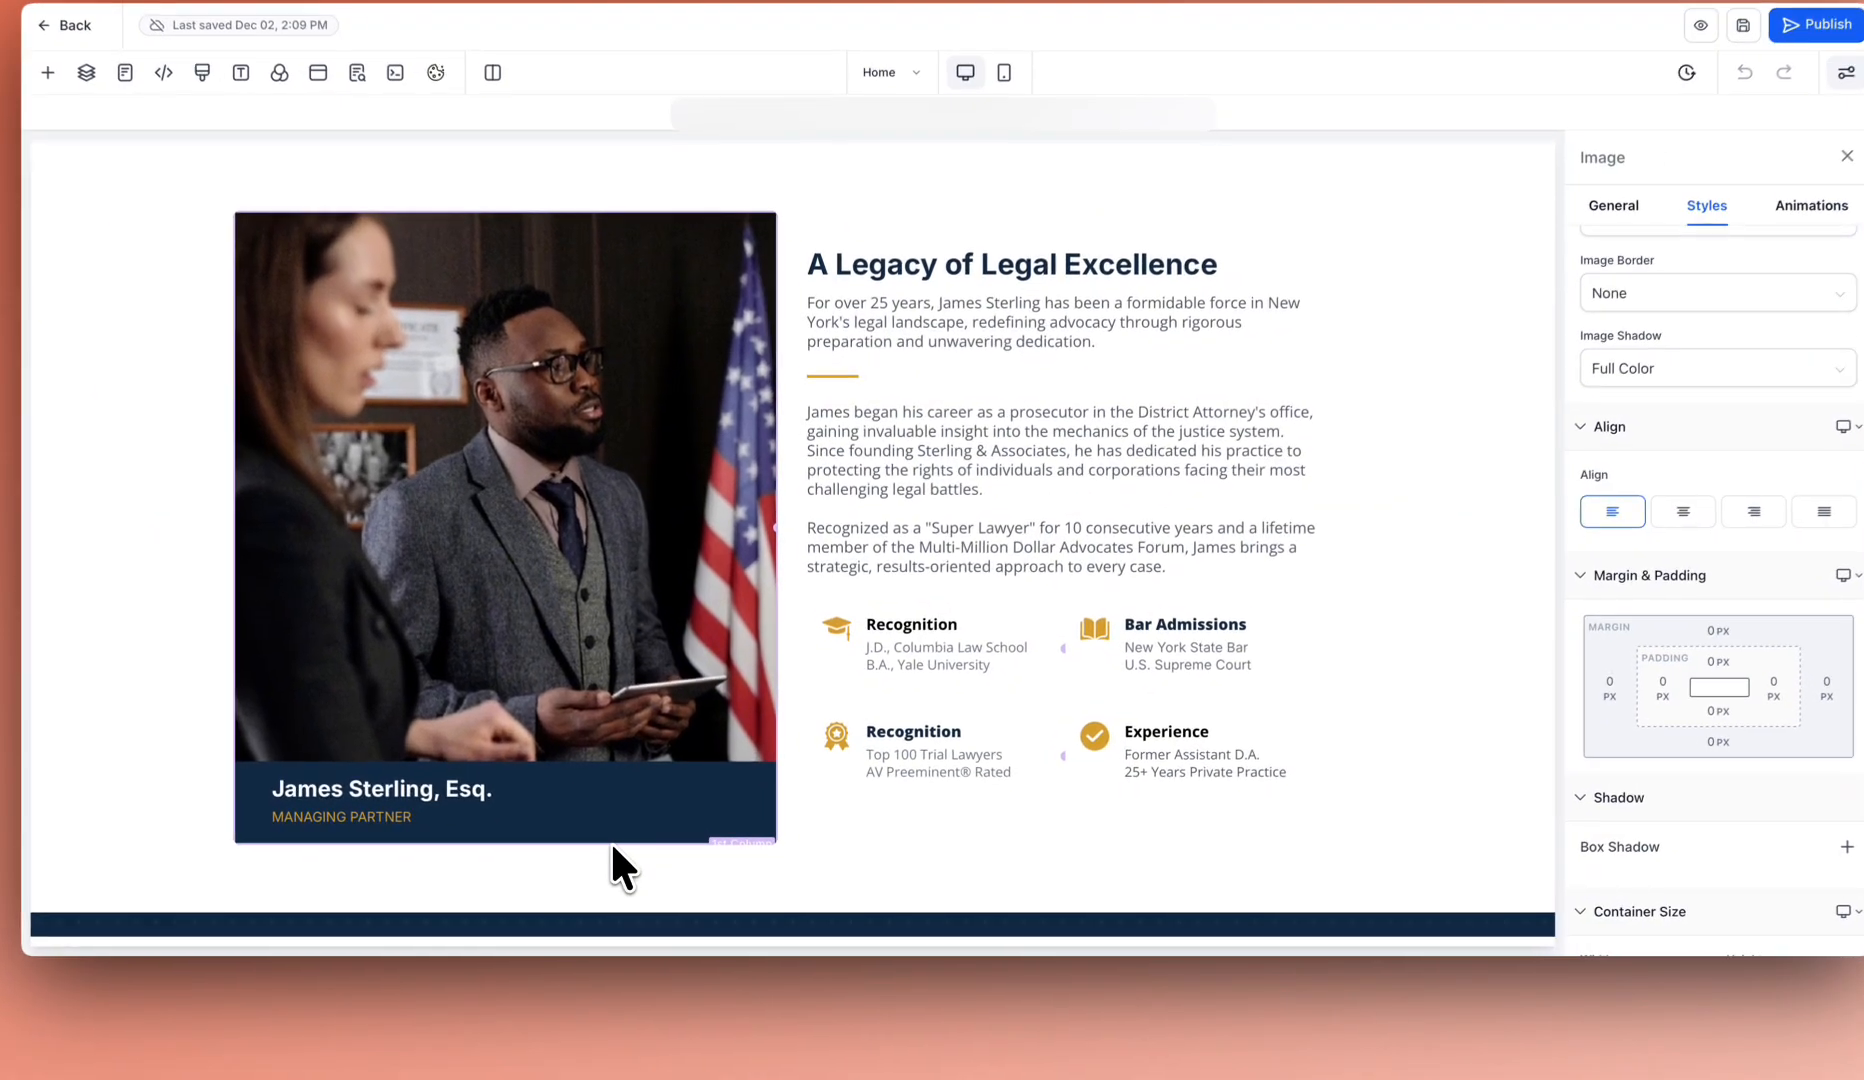
click(612, 845)
scroll(1150, 757, down, 1)
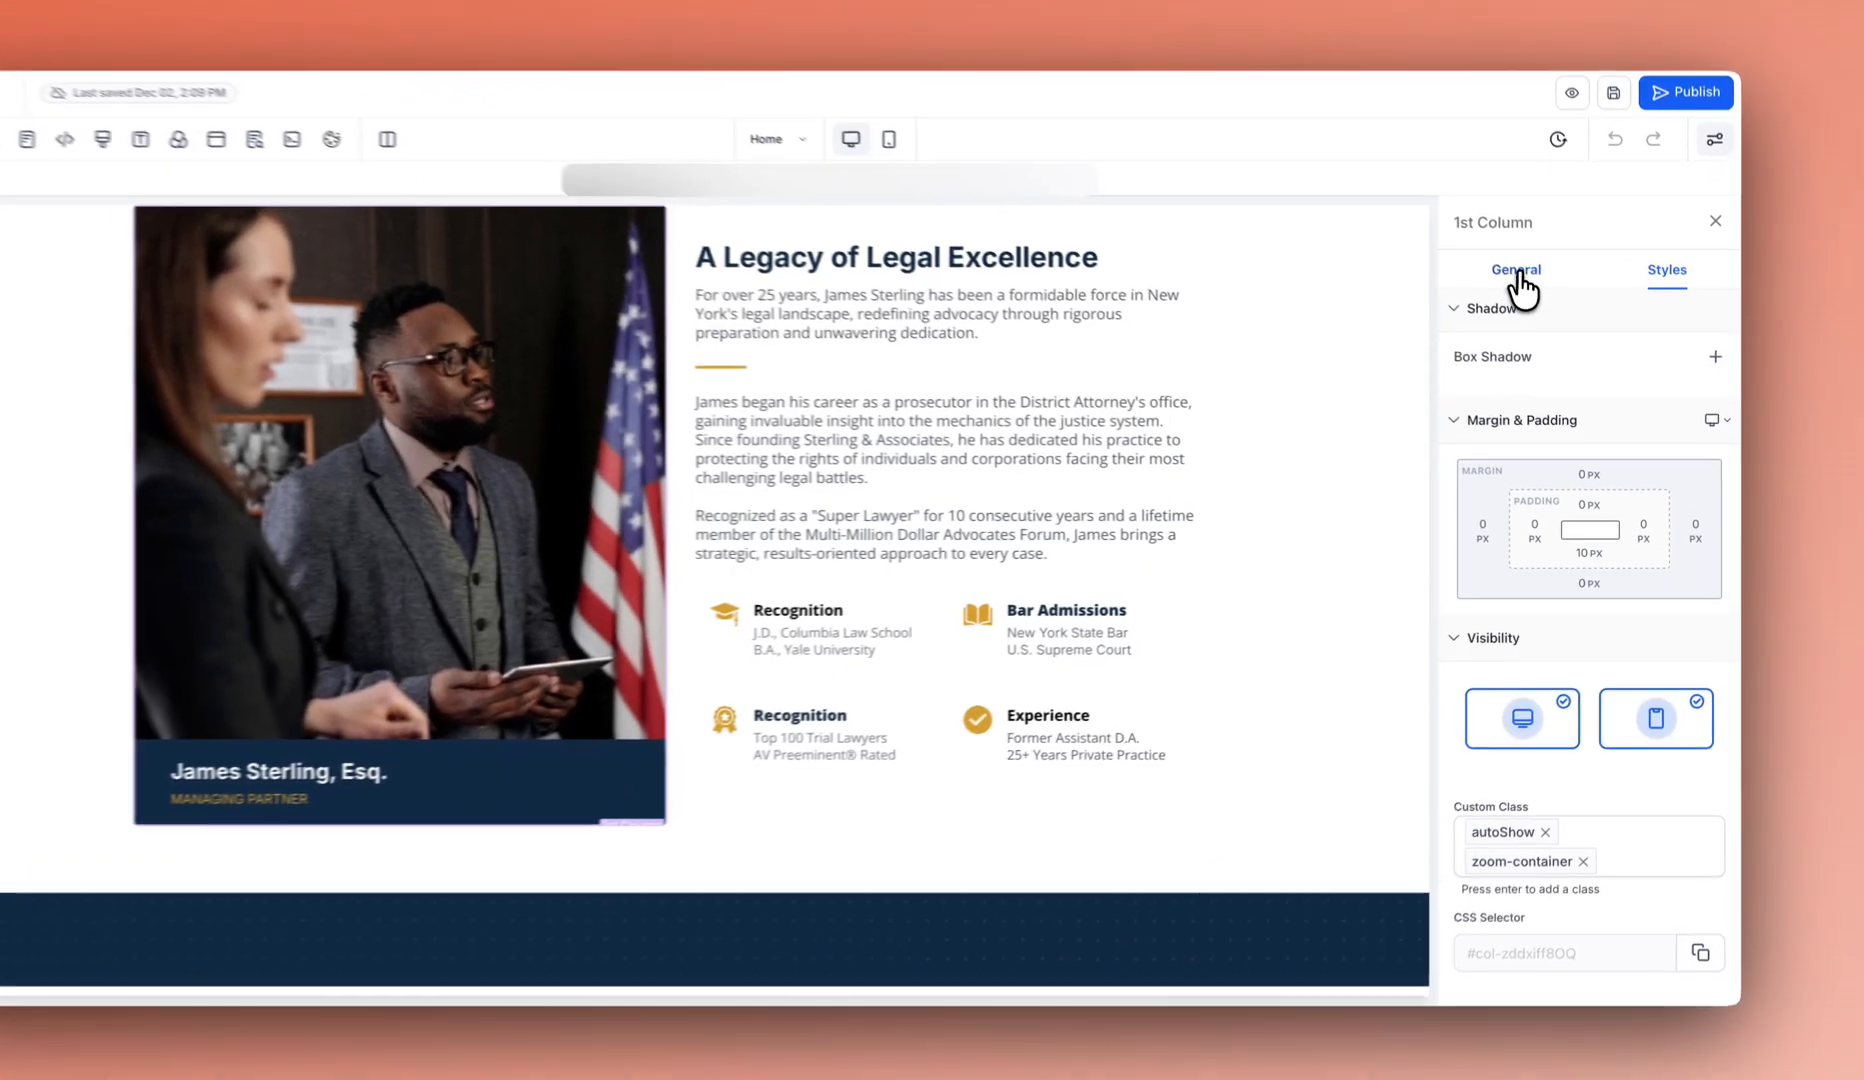
- Inspect the attorney photo column's background settings and the photo's appearance, spacing and custom class settings
click(1540, 300)
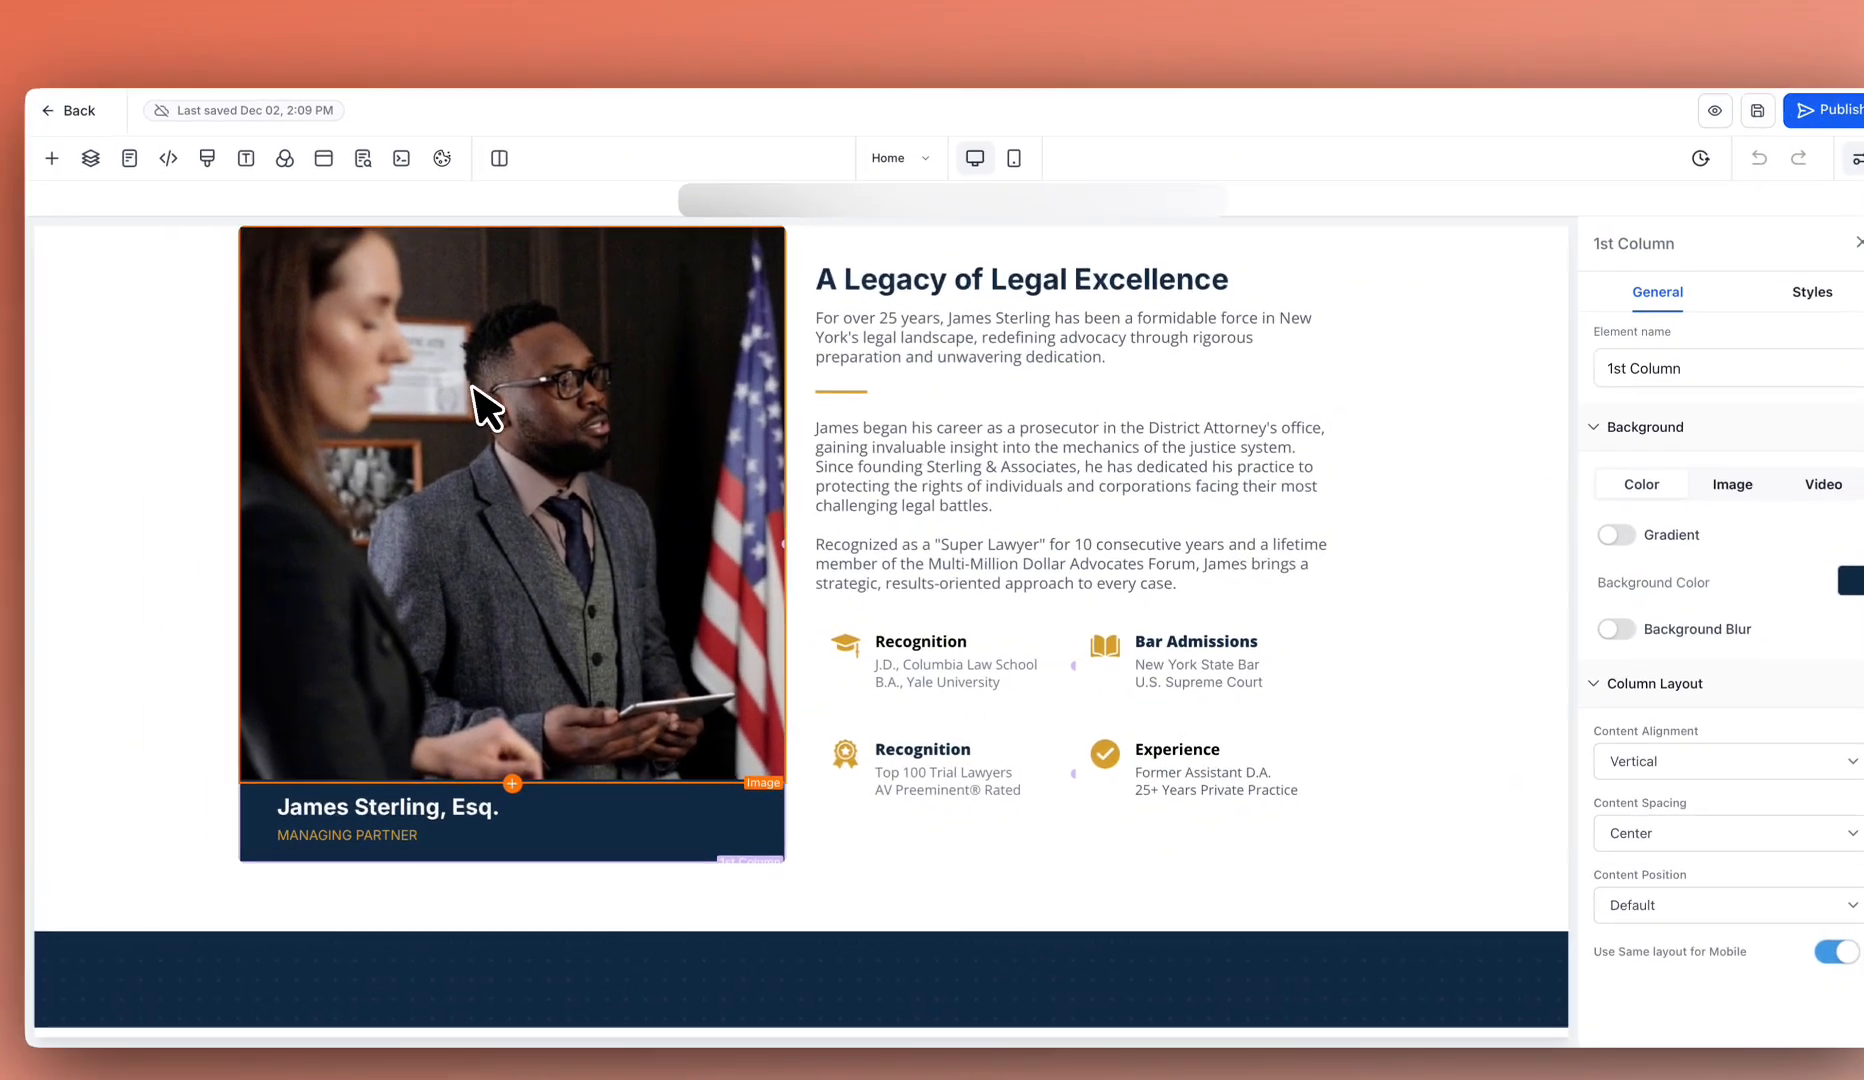
click(322, 339)
click(1590, 268)
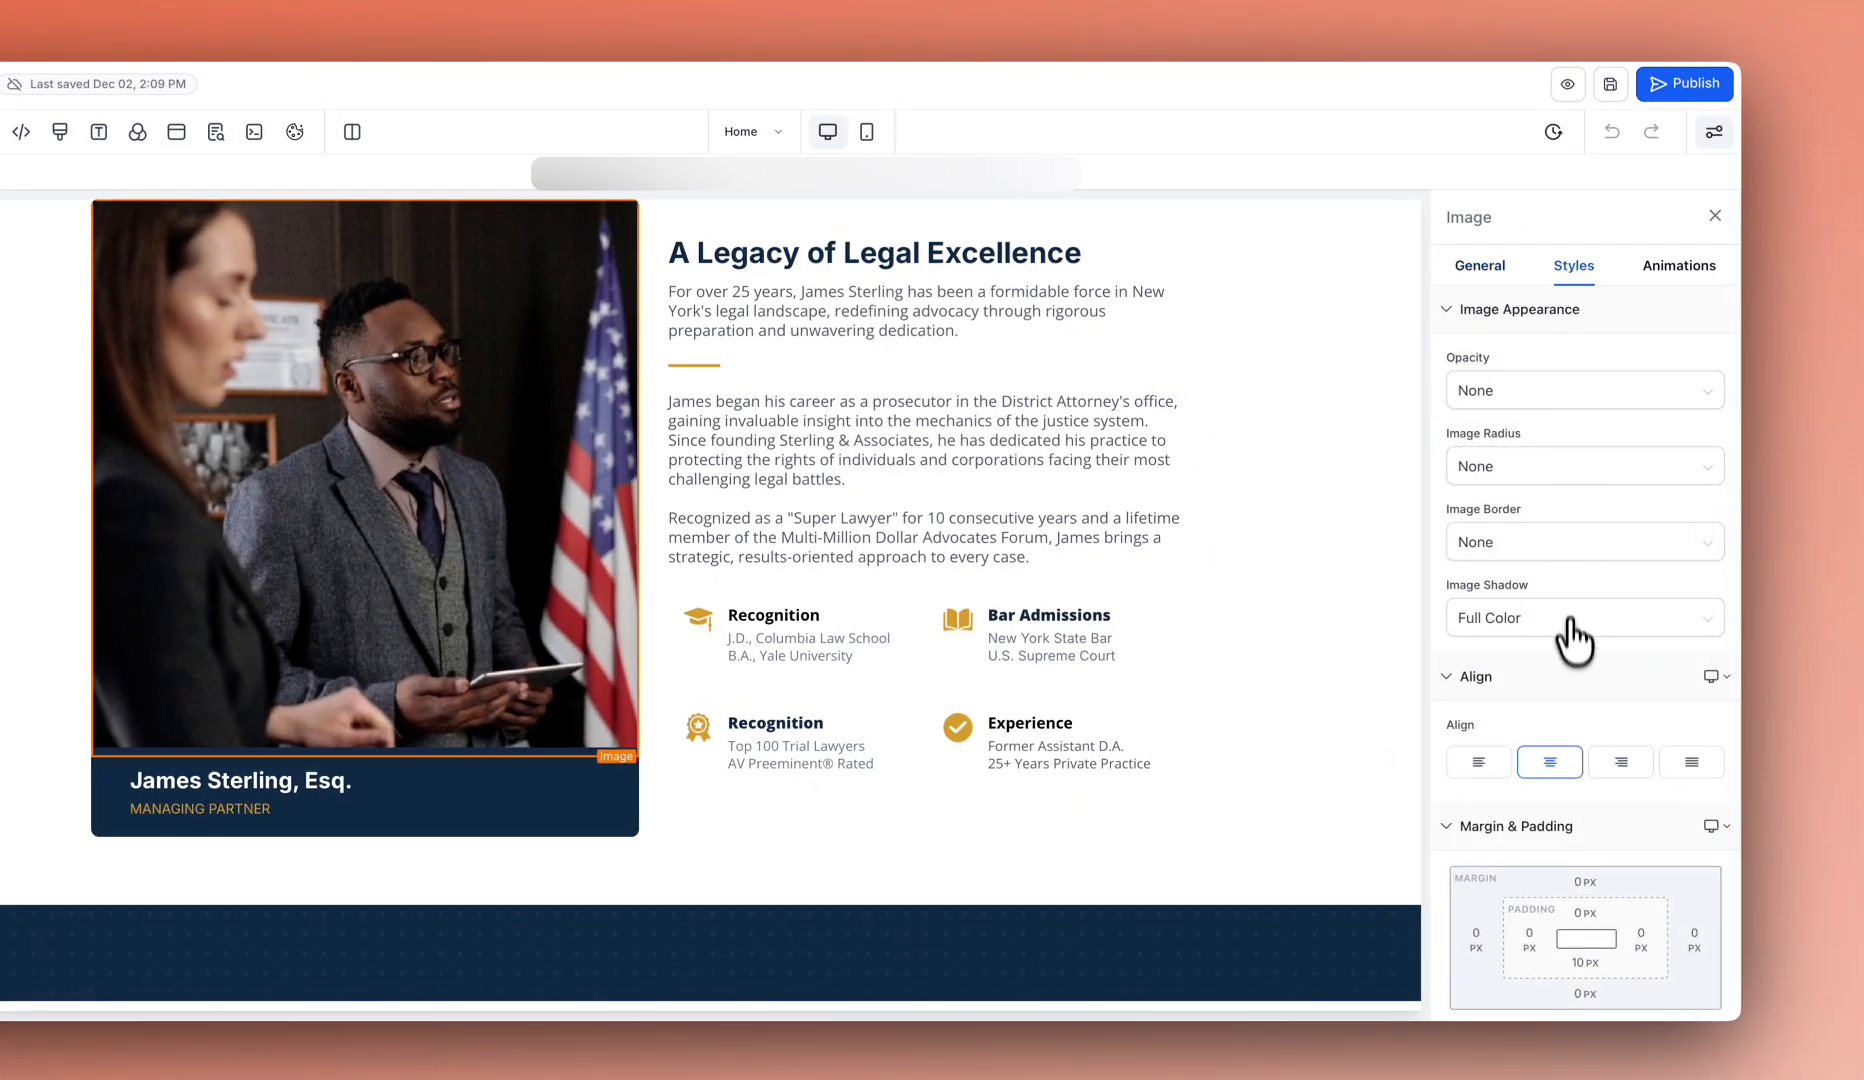
scroll(1585, 720, down, 2)
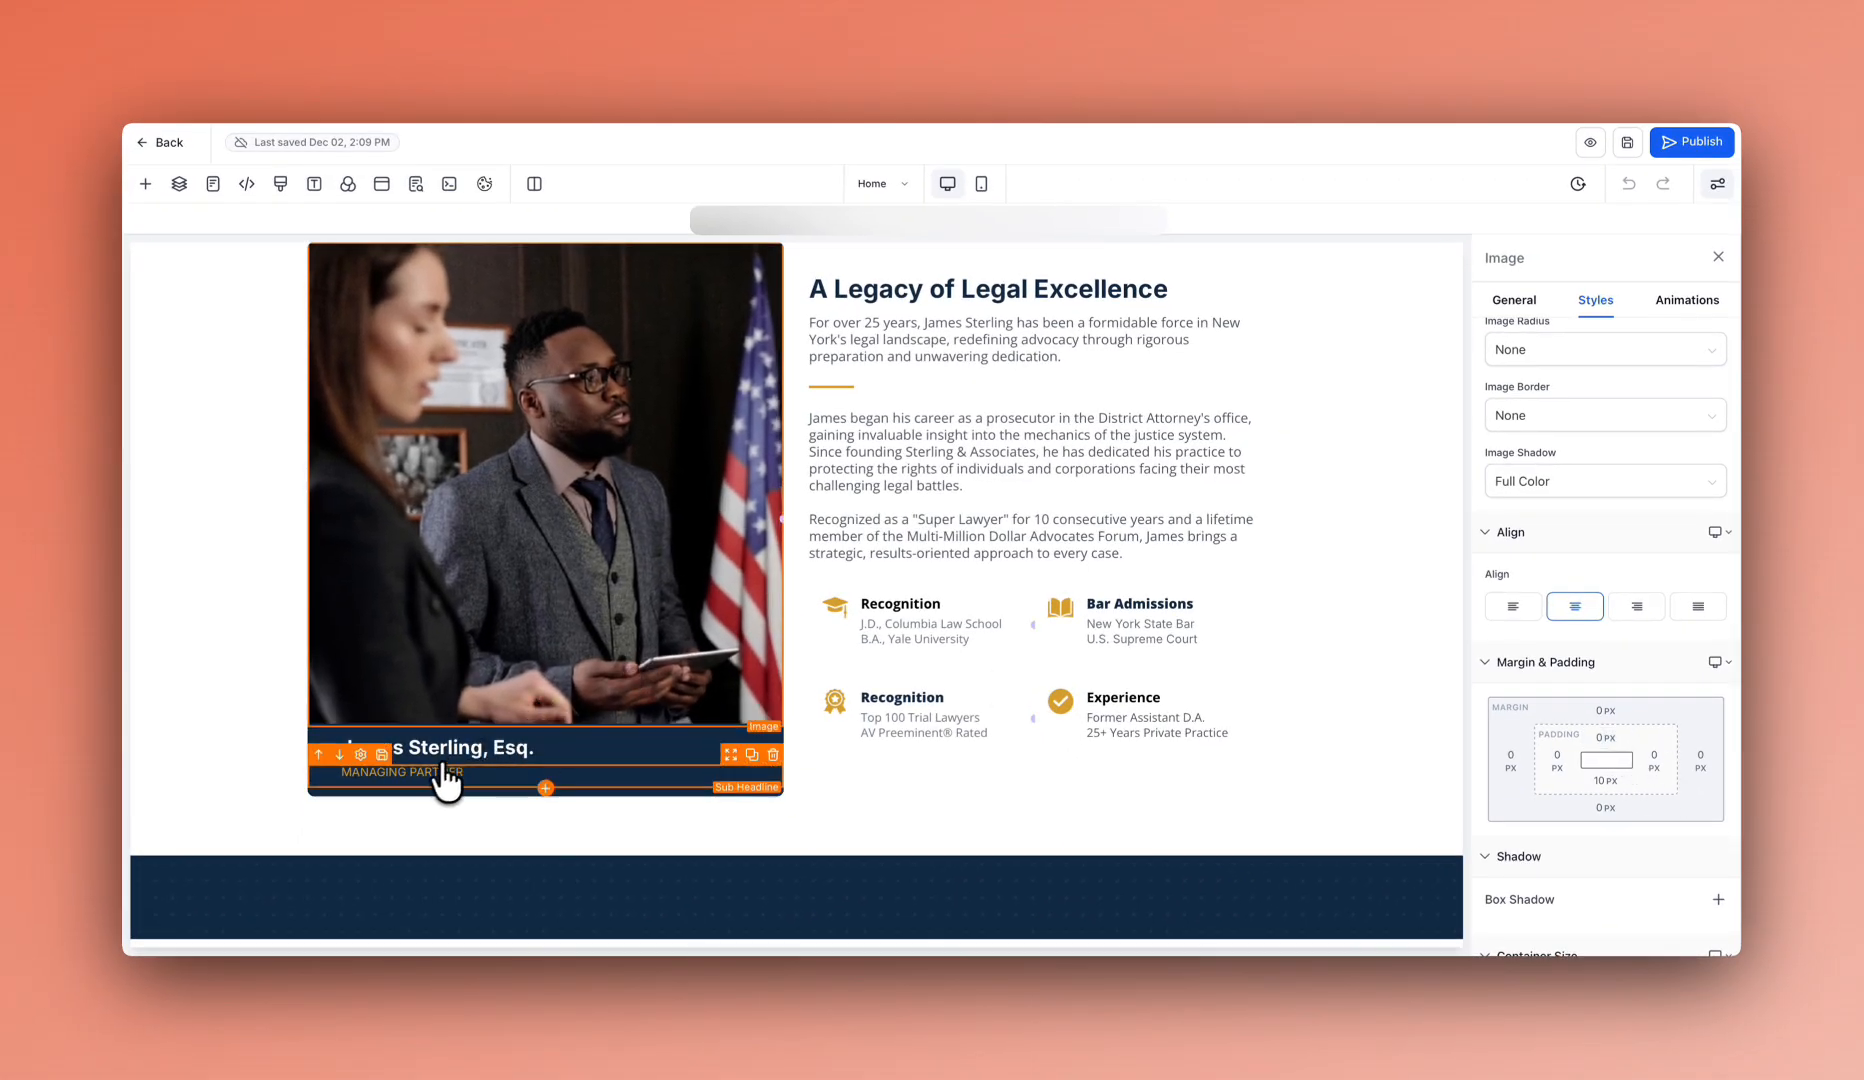
click(965, 786)
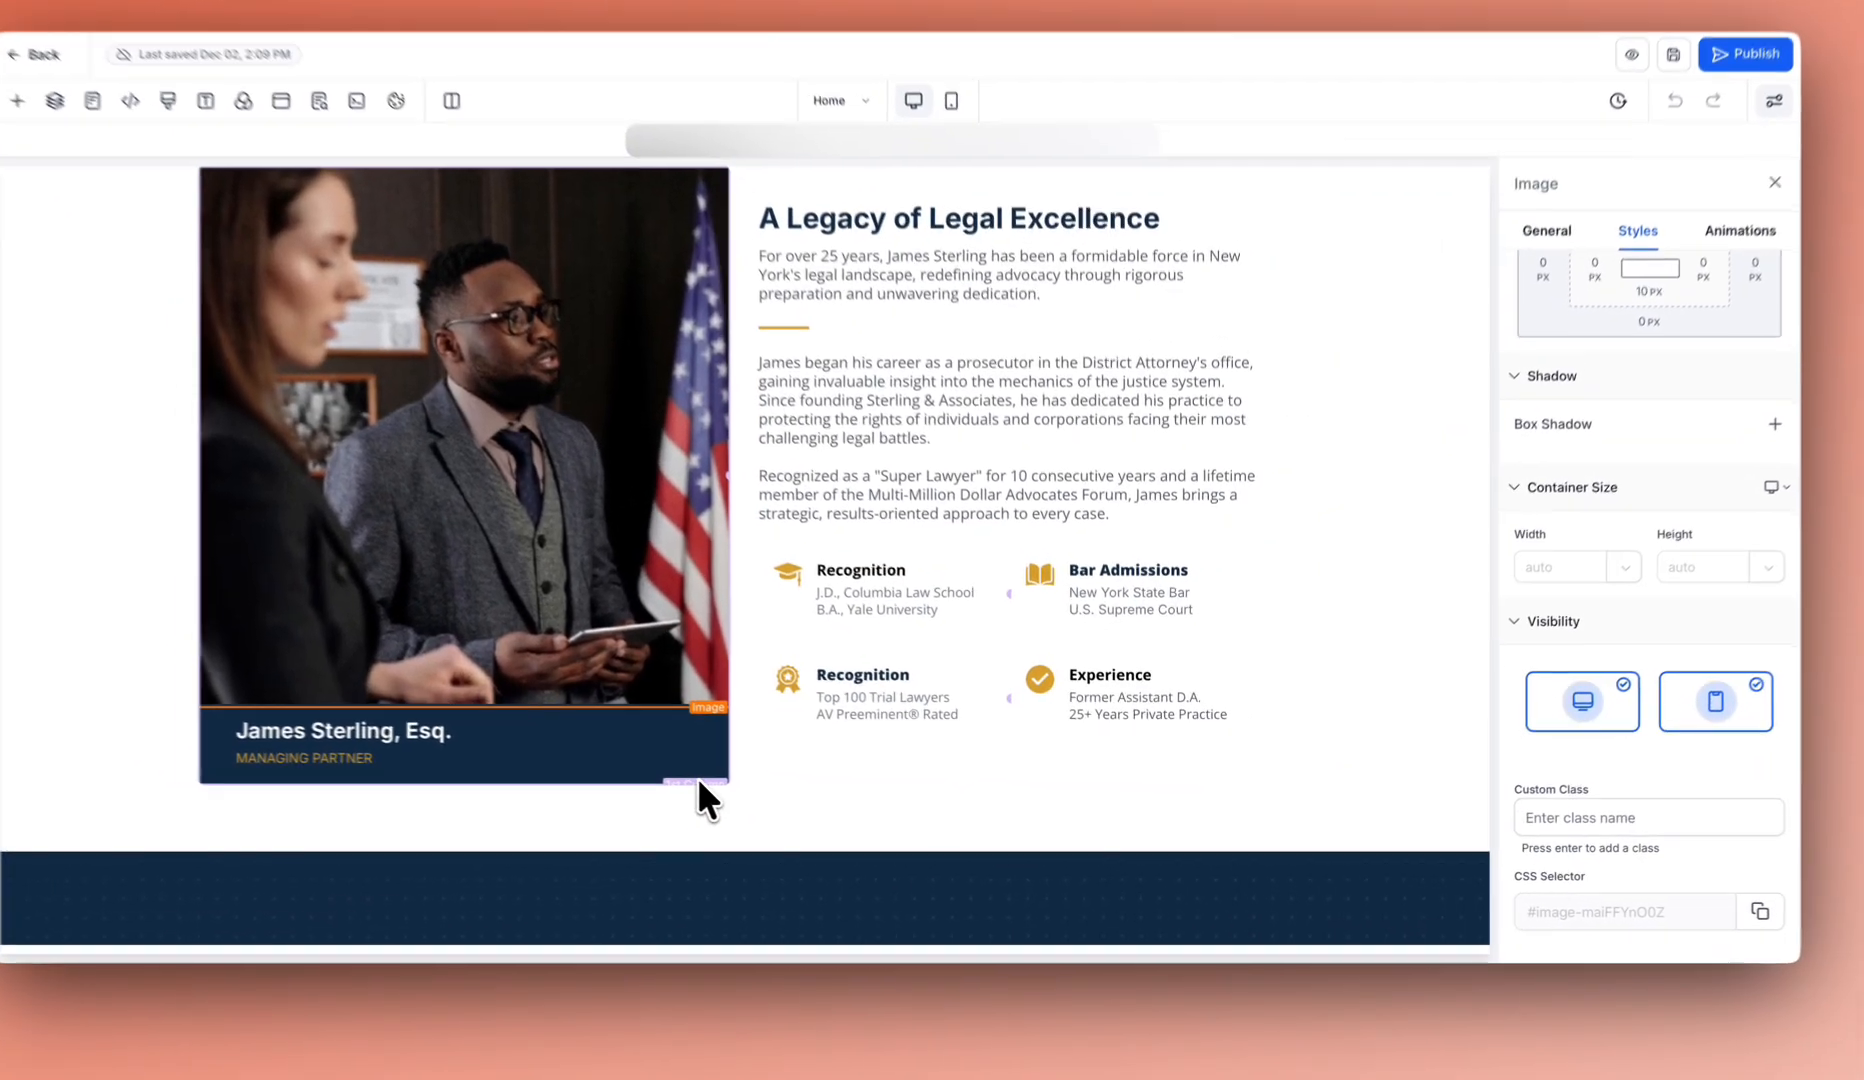
- Reselect the attorney photo column to review its custom classes and replay the section's scroll-in animation
click(698, 778)
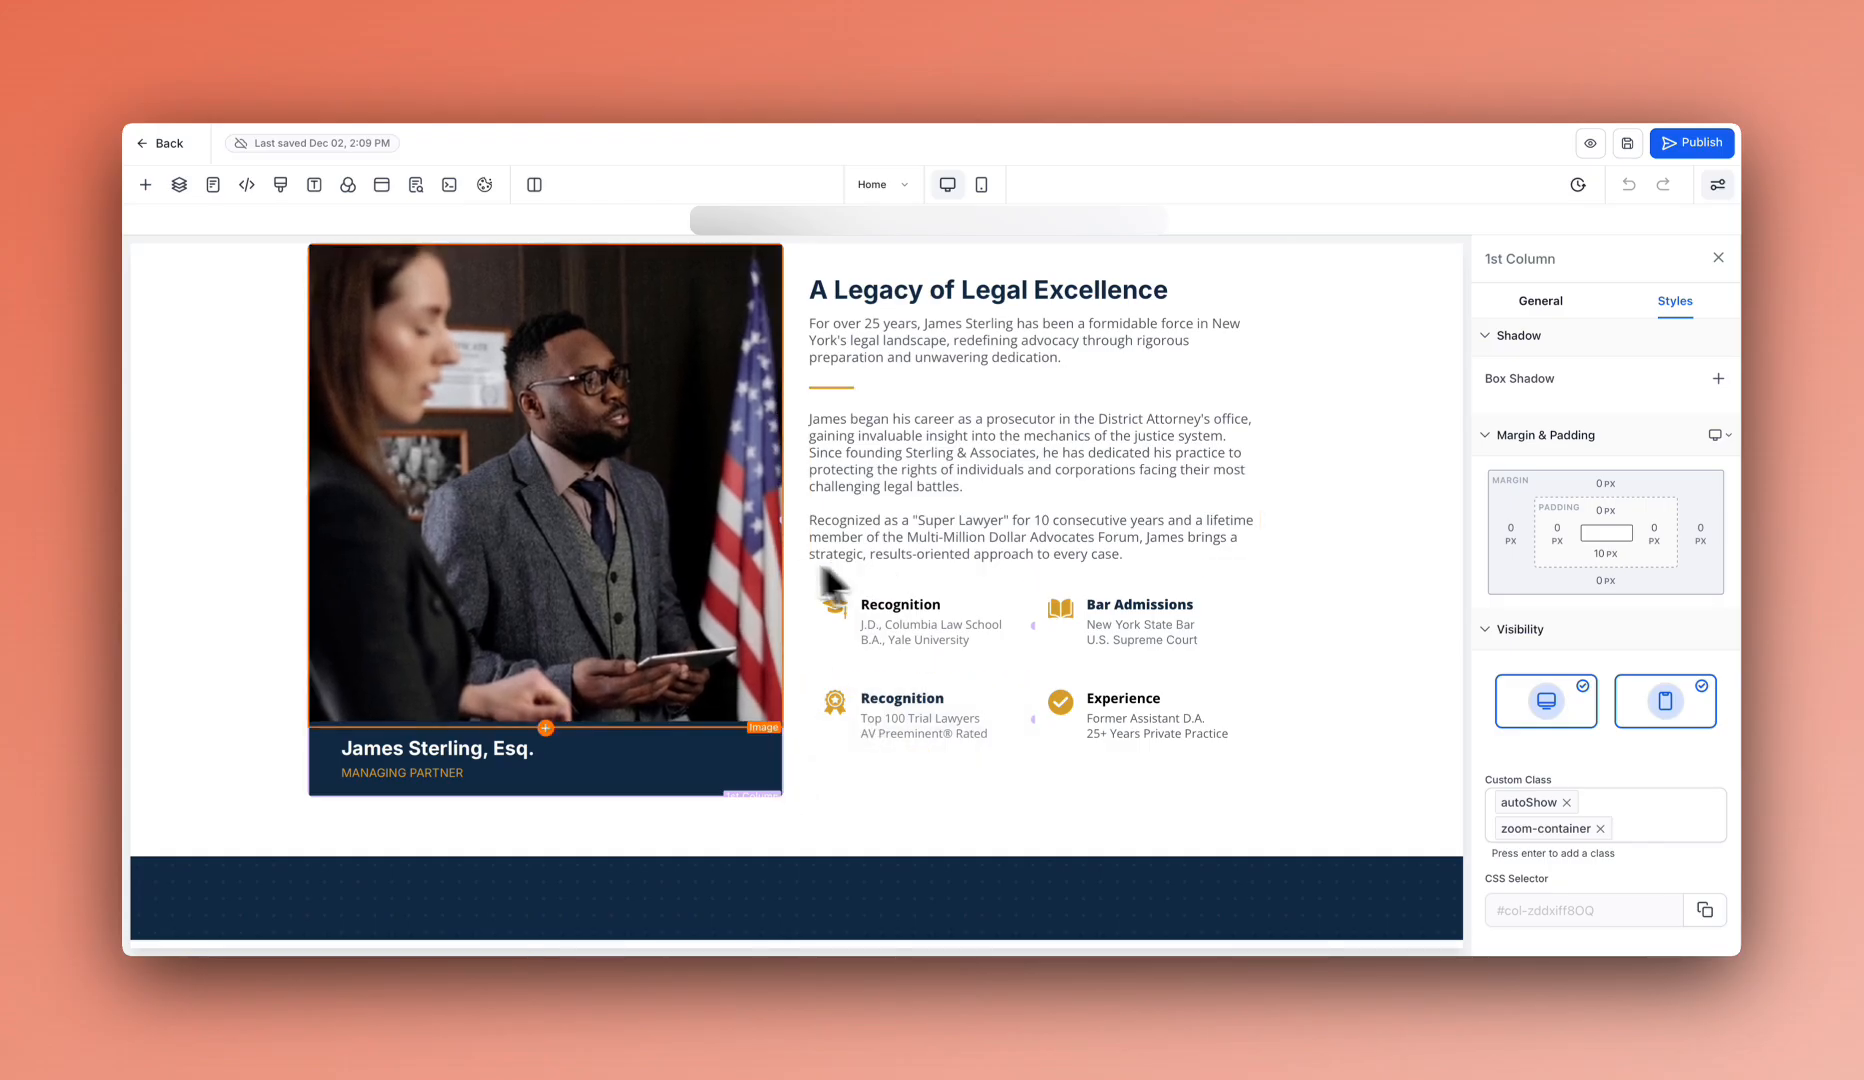
scroll(894, 454, up, 1)
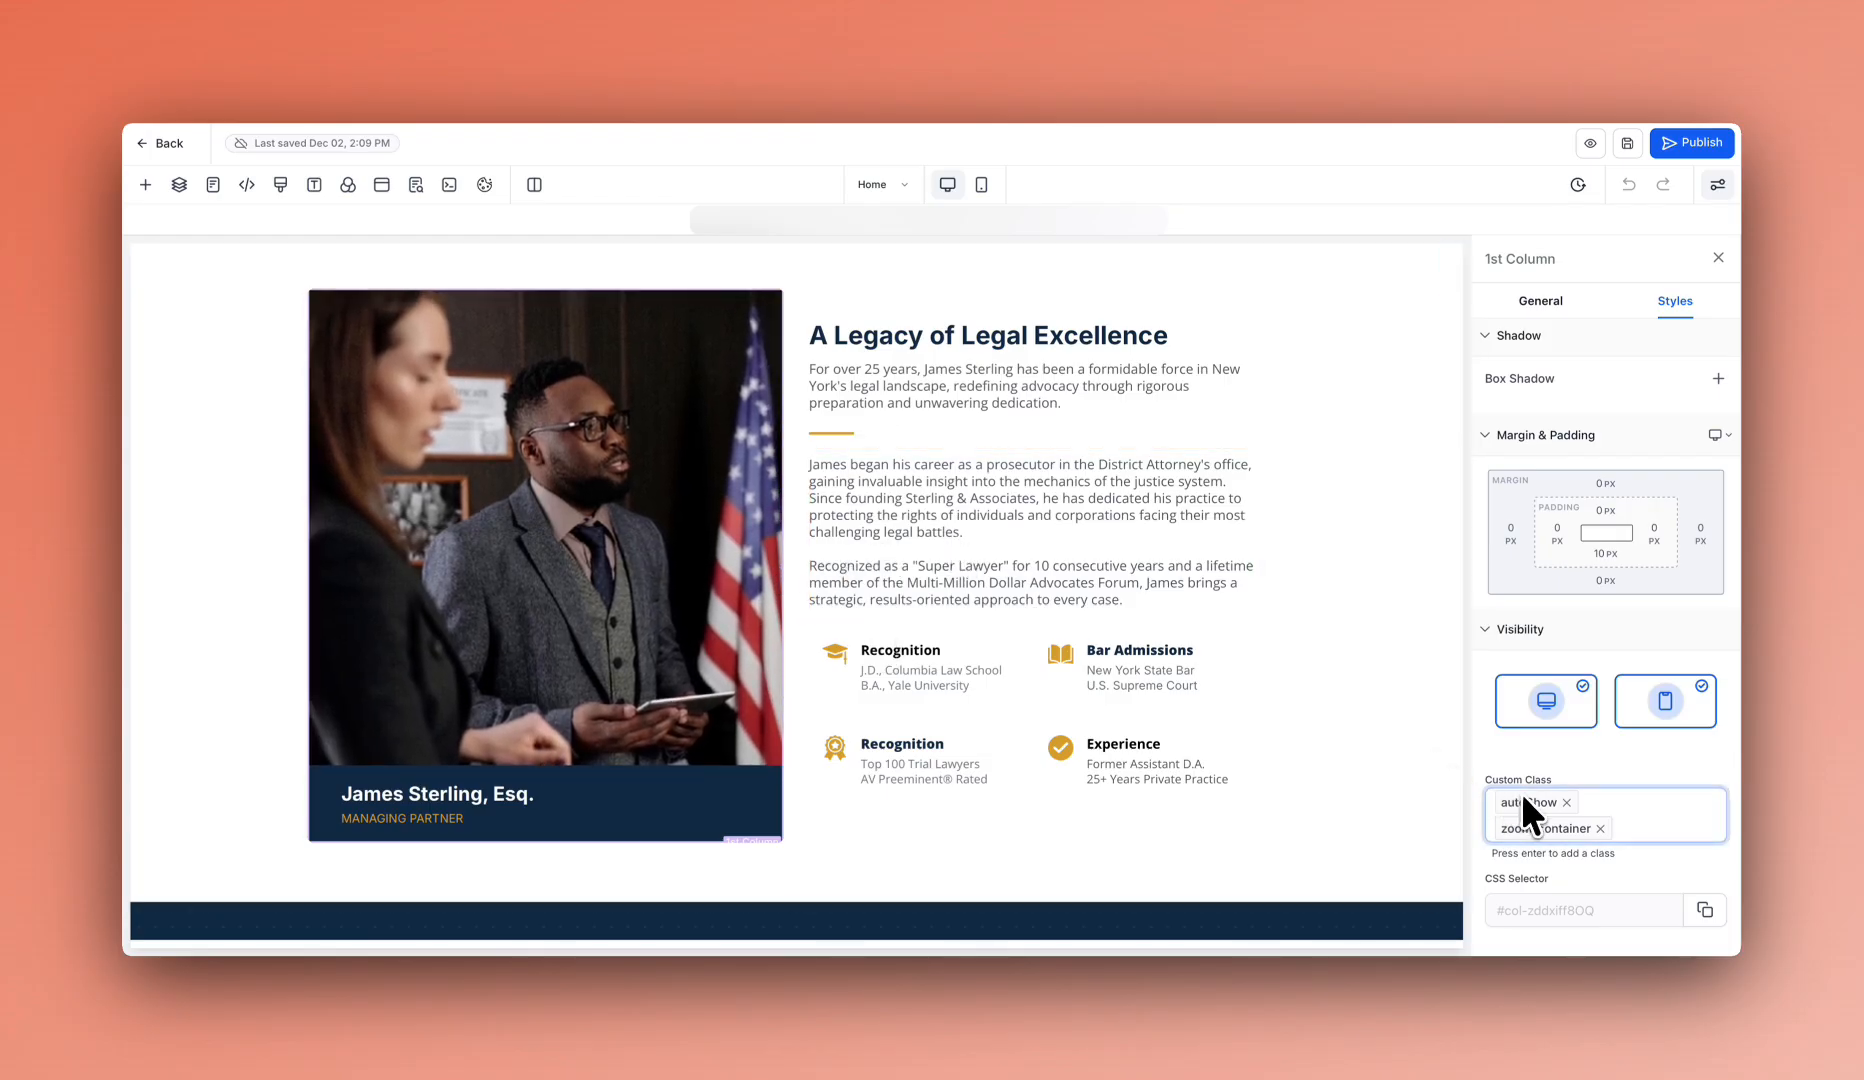
scroll(1140, 600, up, 3)
scroll(1126, 593, up, 2)
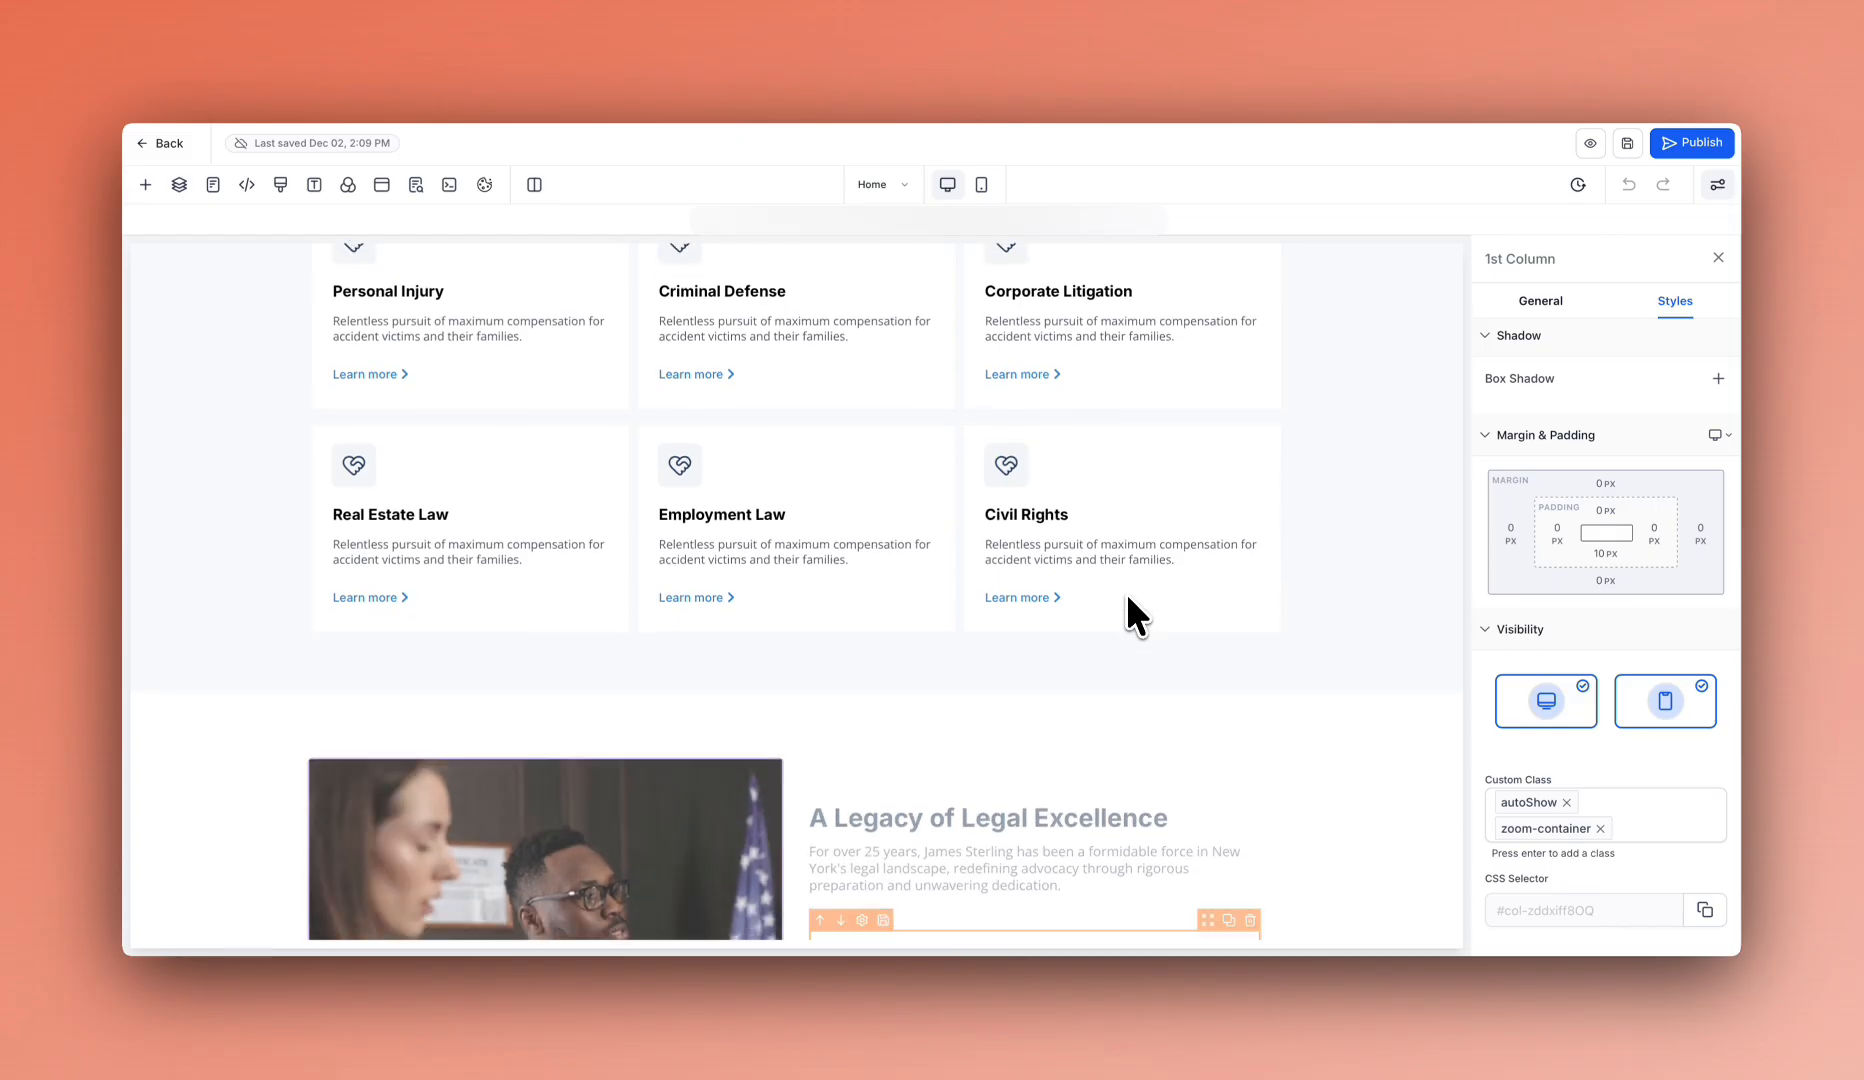
scroll(1126, 600, down, 3)
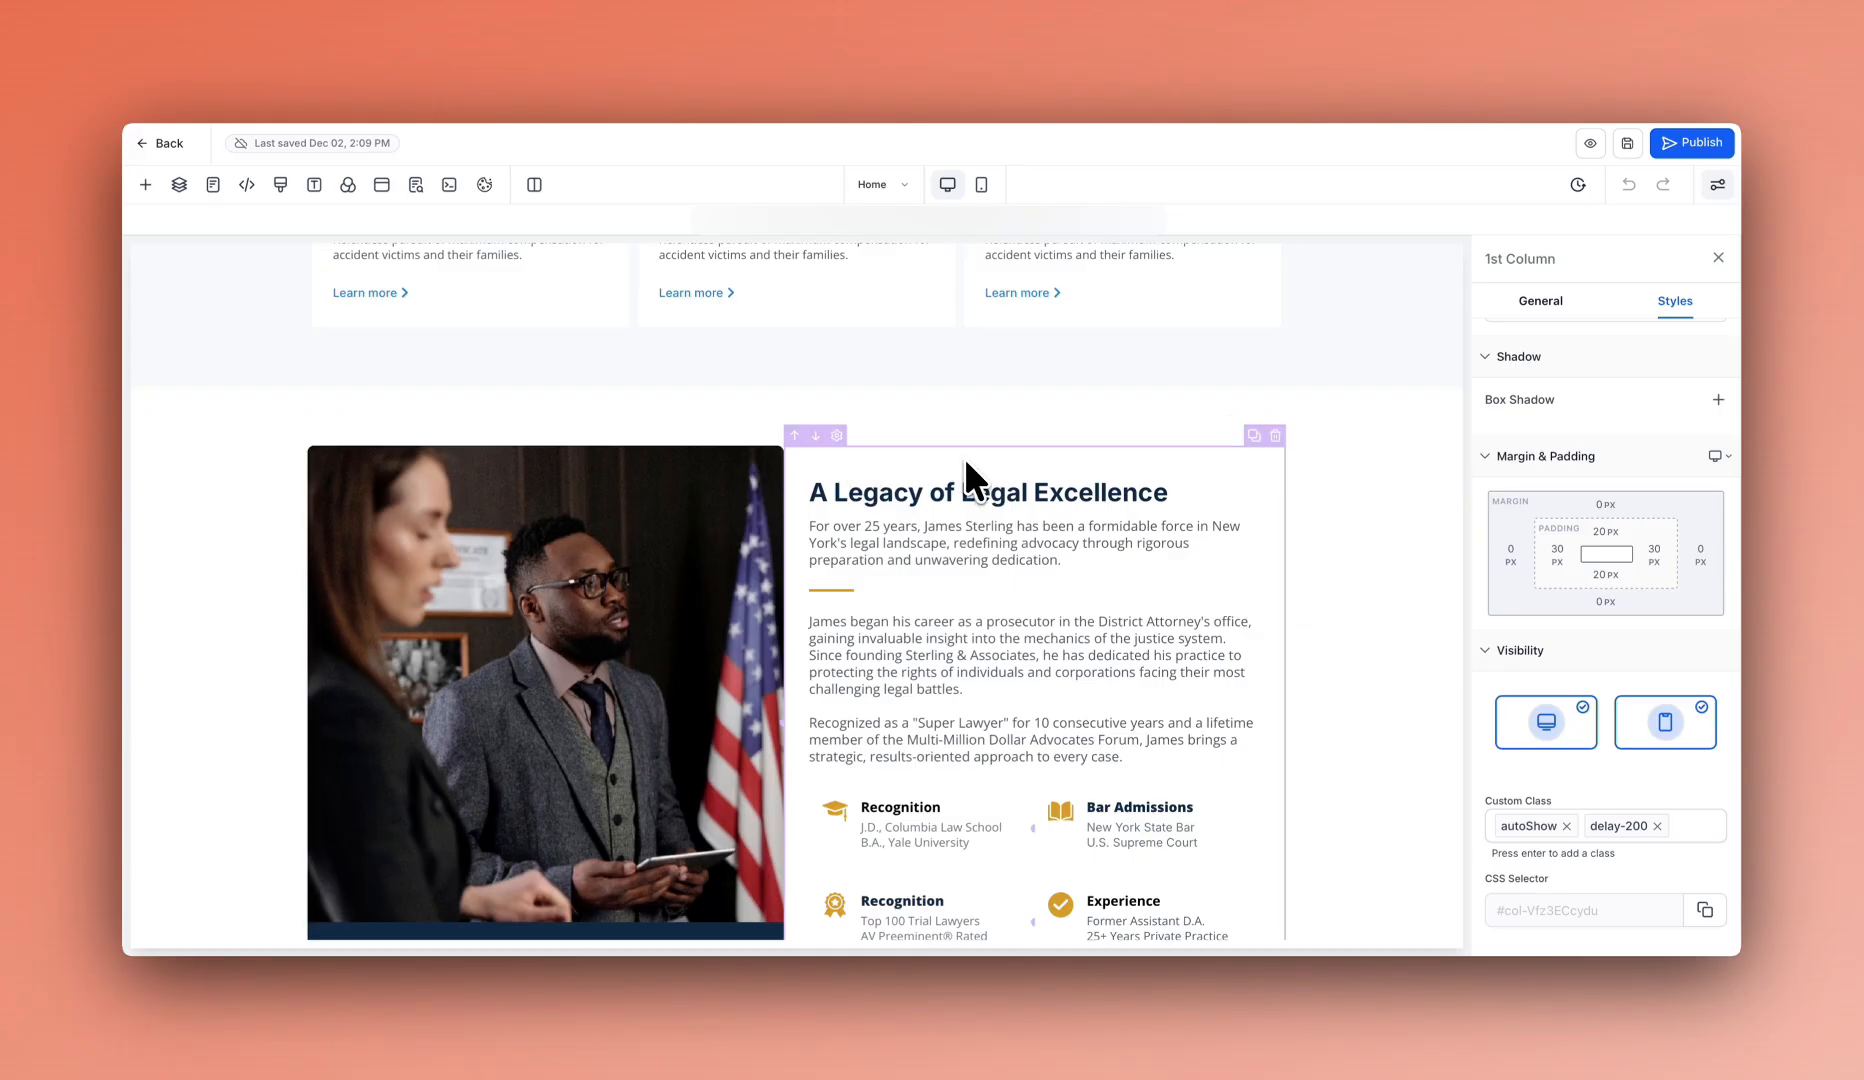
- Inspect the custom classes of the A Legacy of Legal Excellence text column and its first Recognition item's column
scroll(949, 676, down, 2)
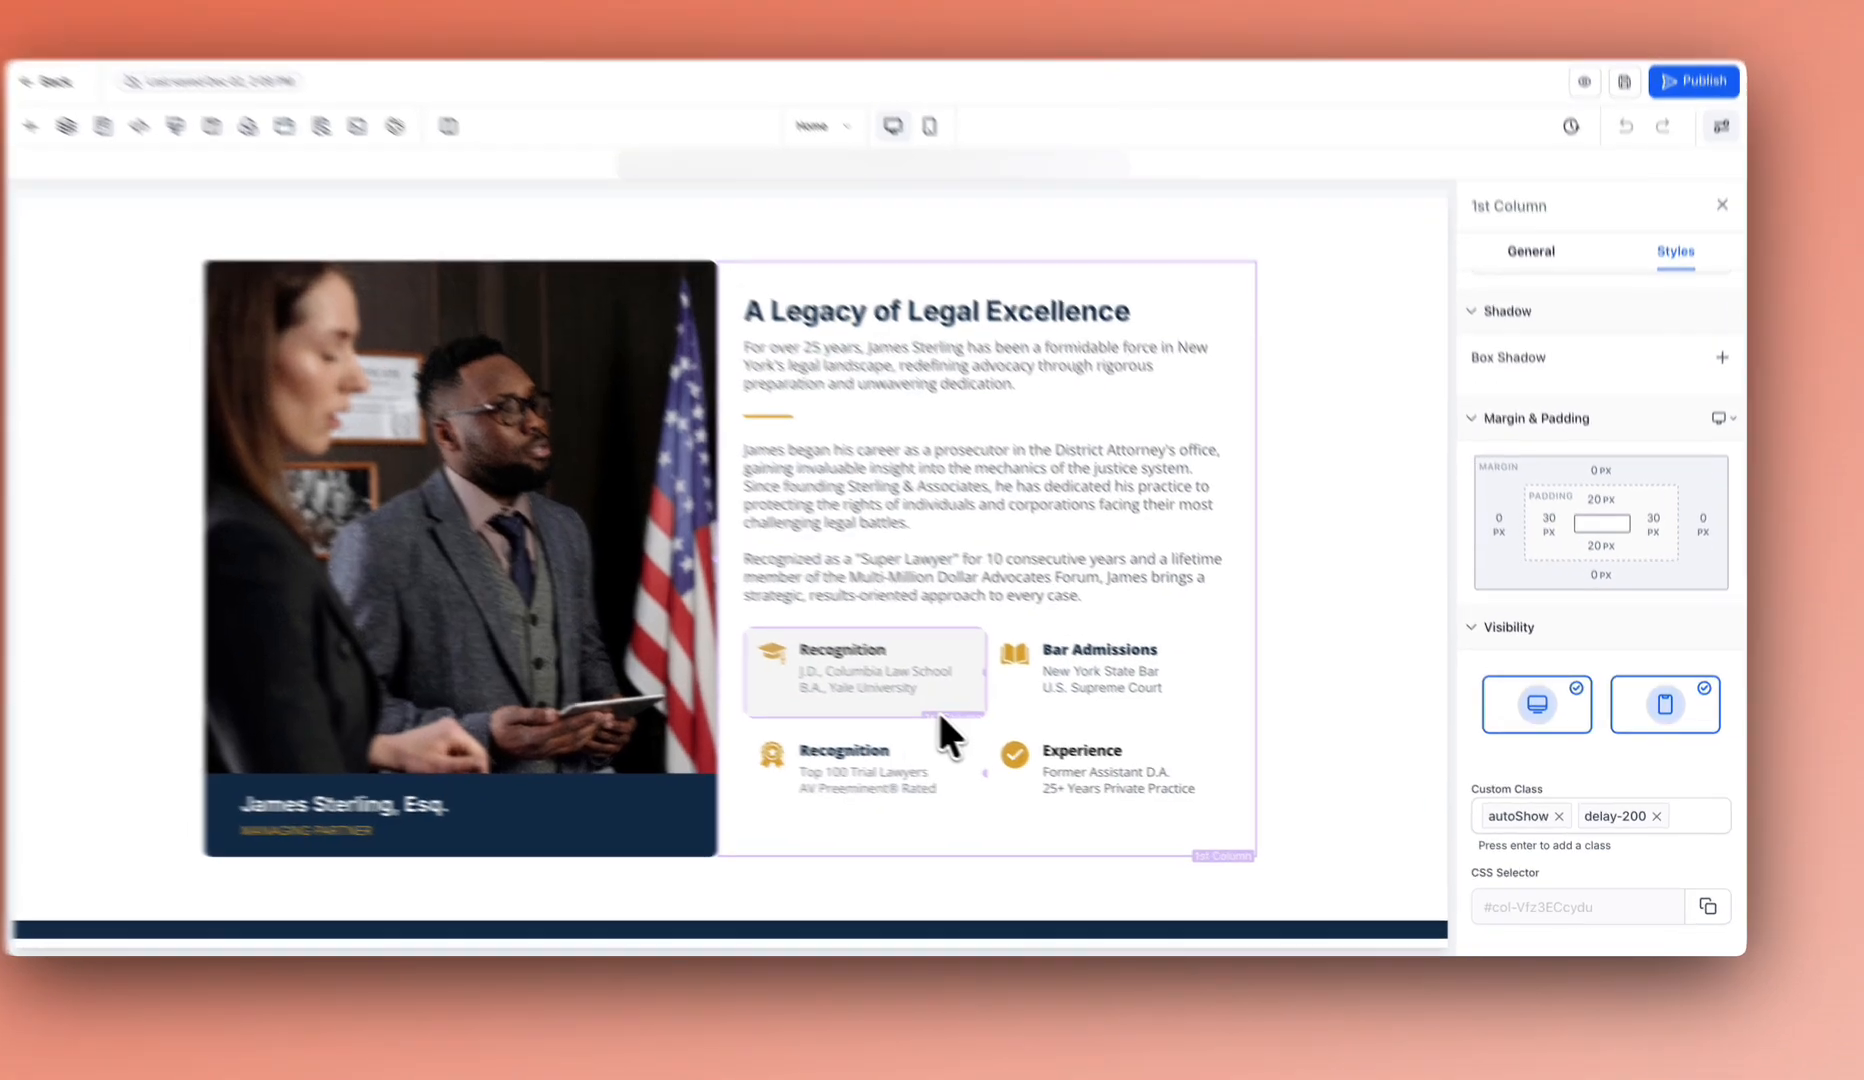
click(985, 720)
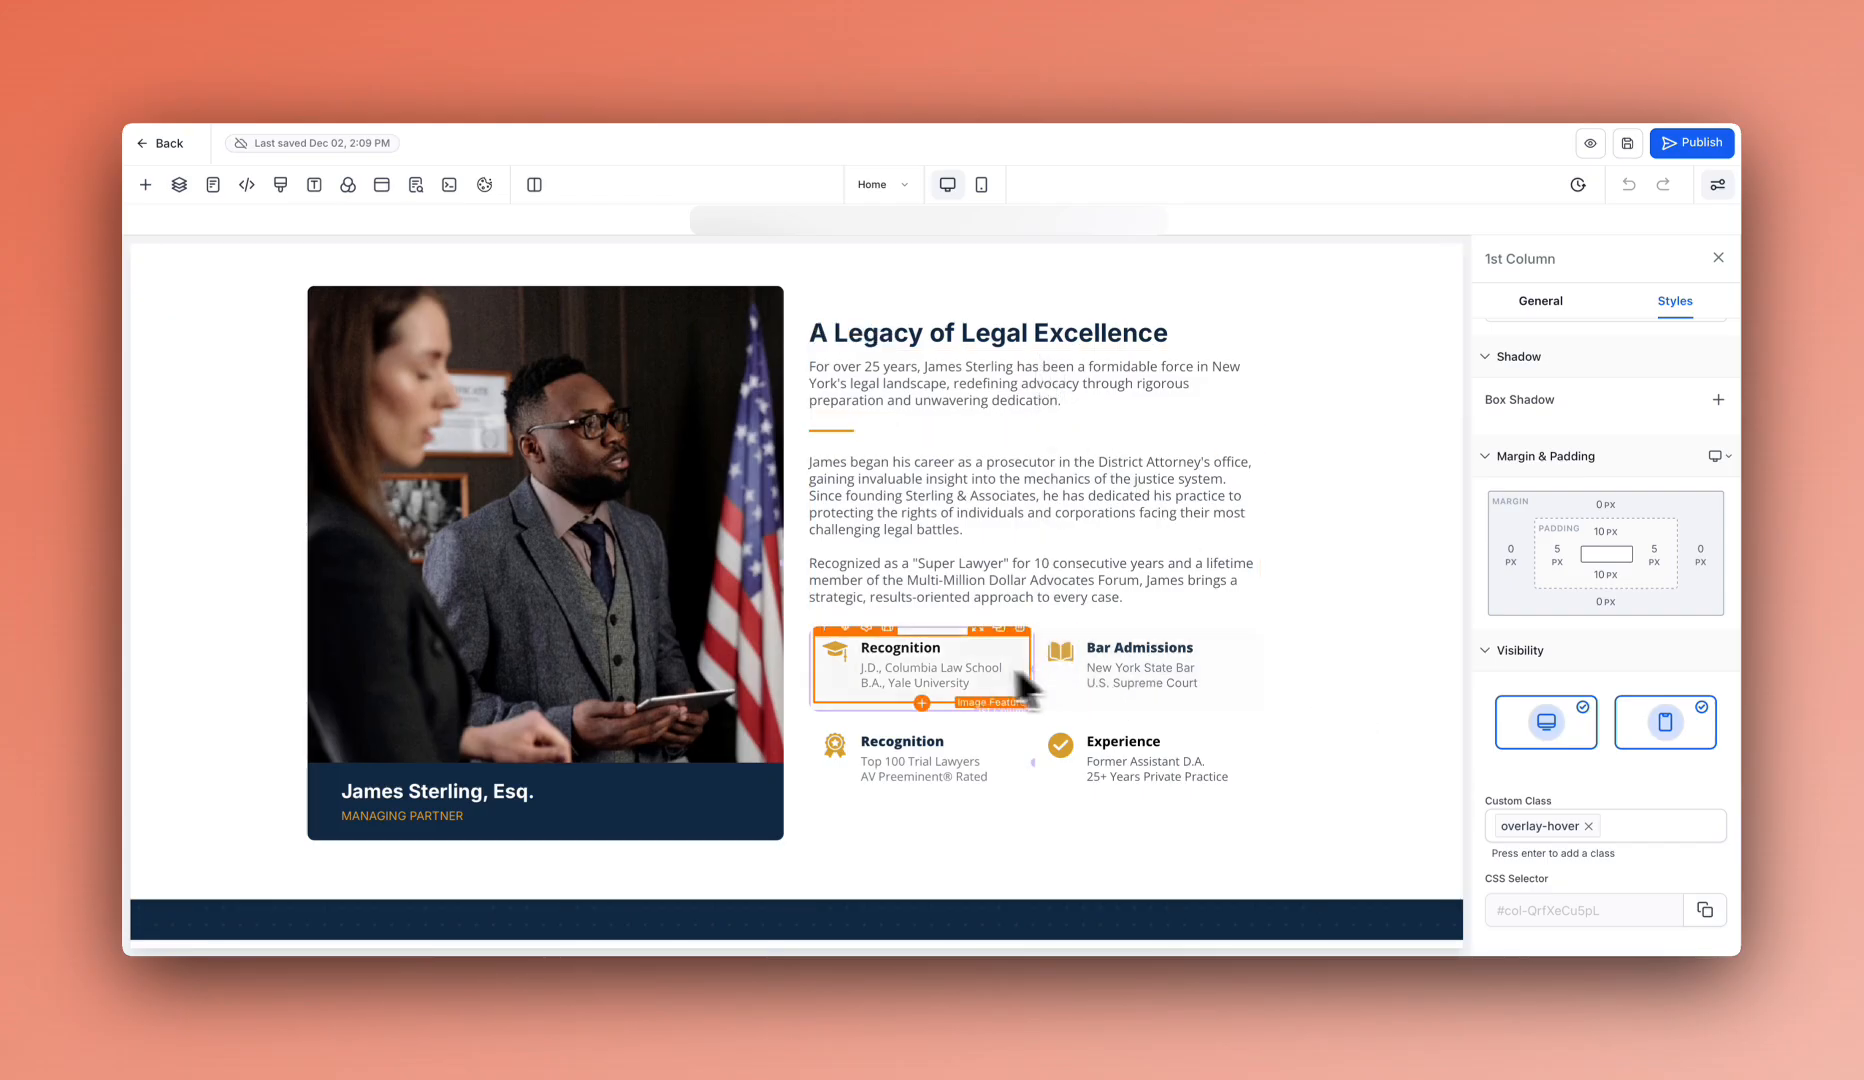
click(1320, 810)
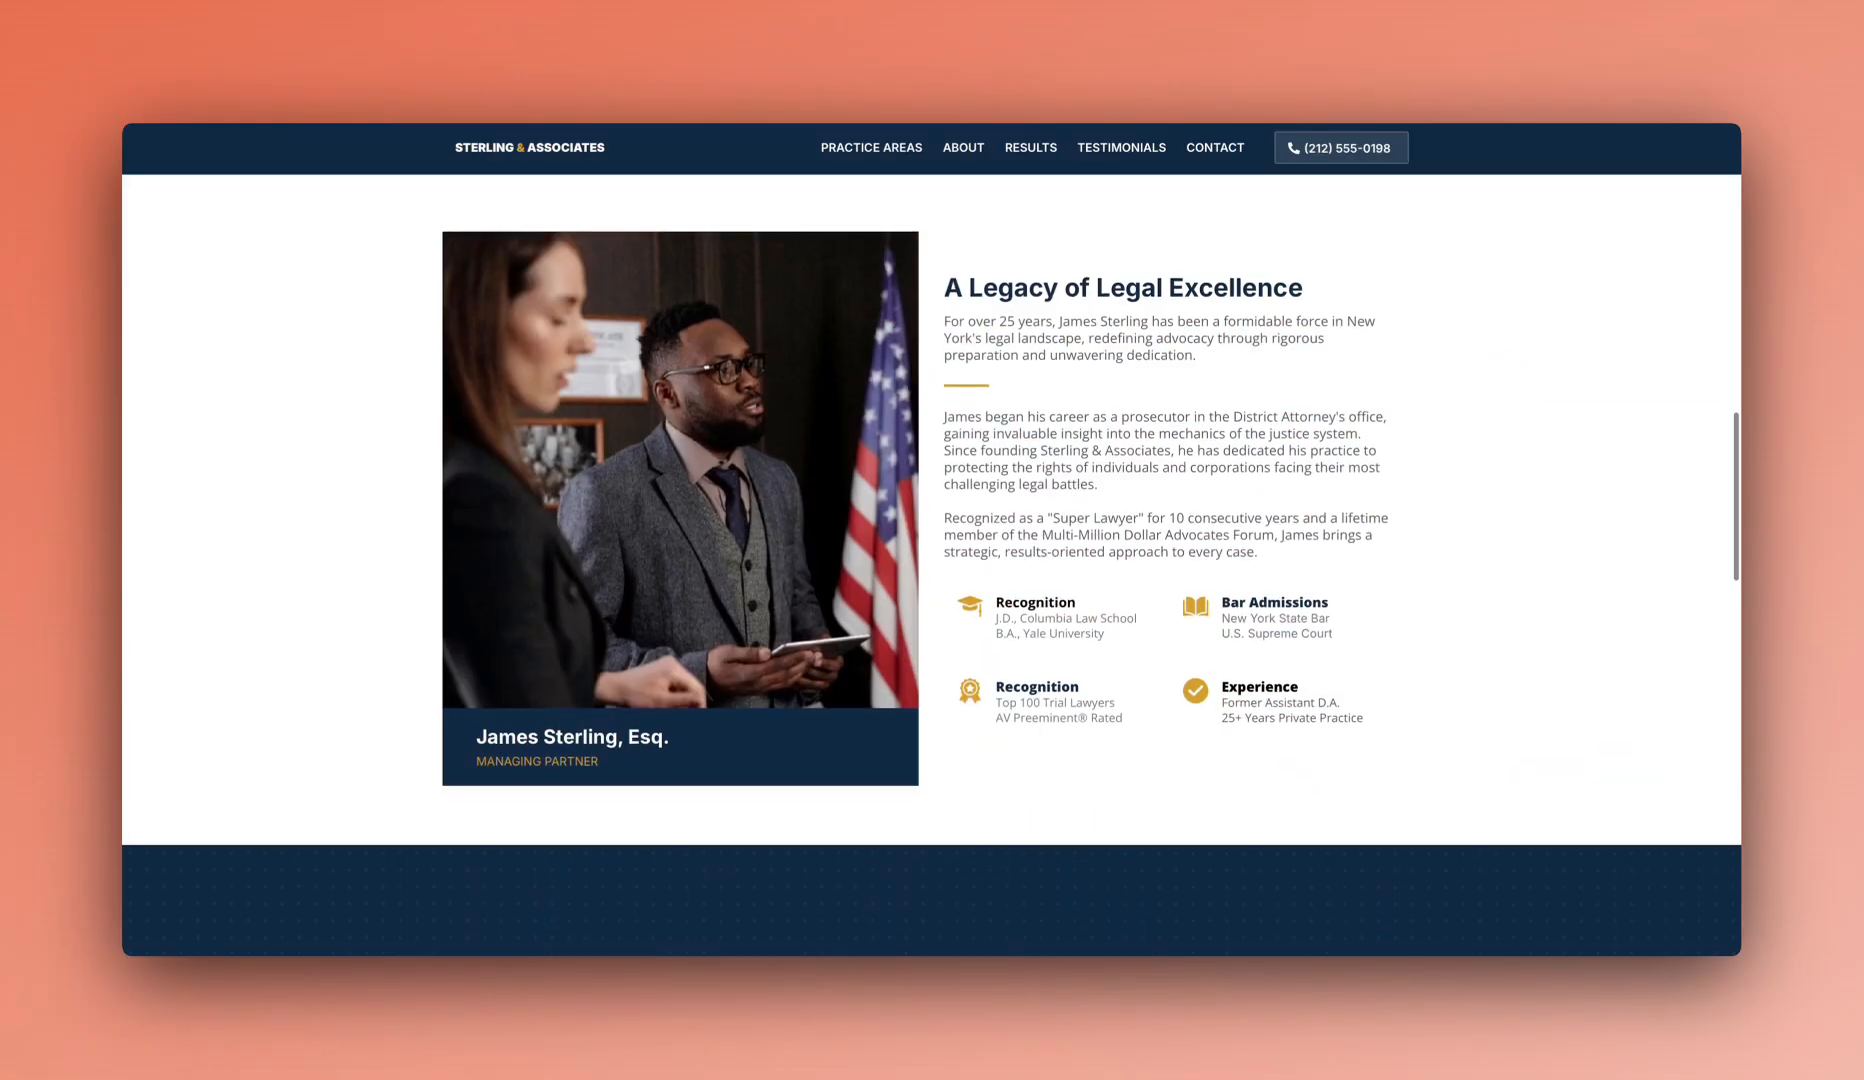
- On the live page, examine the Proven Results section's scroll-in animation and counting numbers
scroll(930, 546, down, 3)
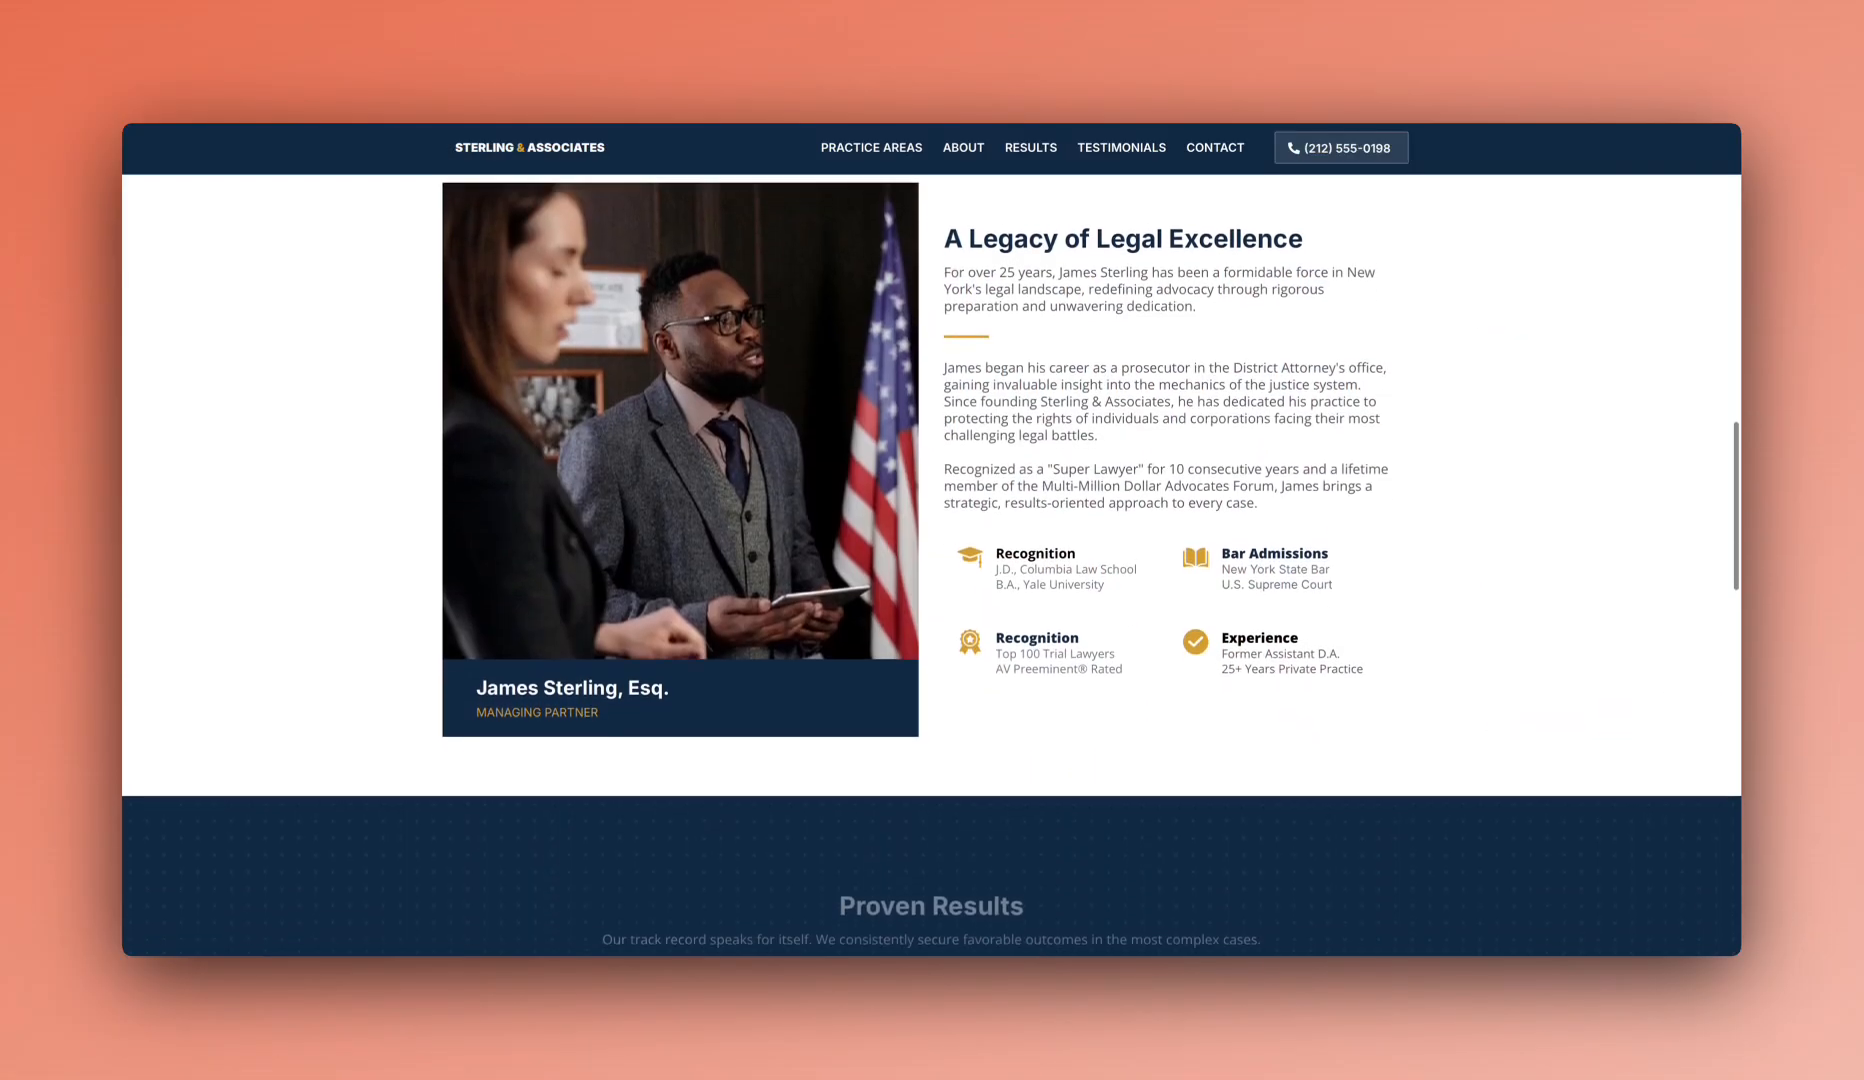
scroll(930, 546, down, 3)
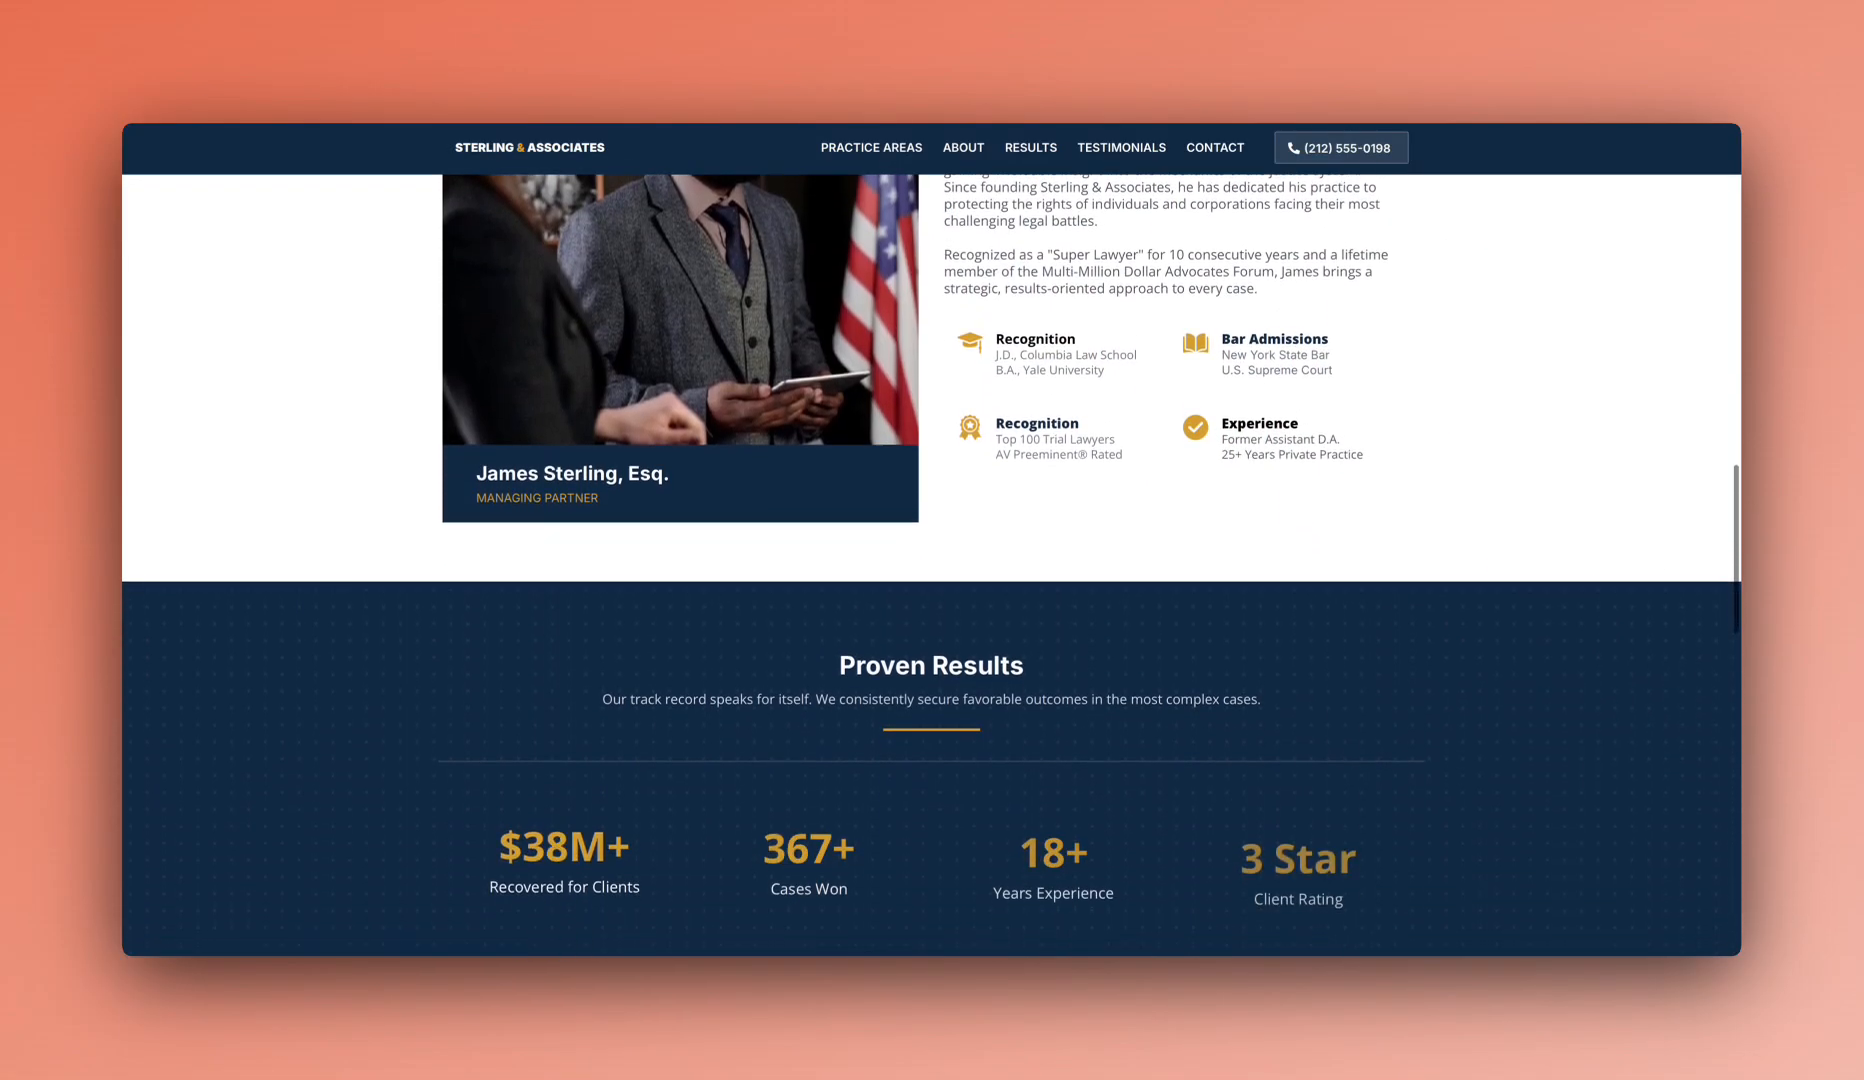
scroll(930, 546, down, 2)
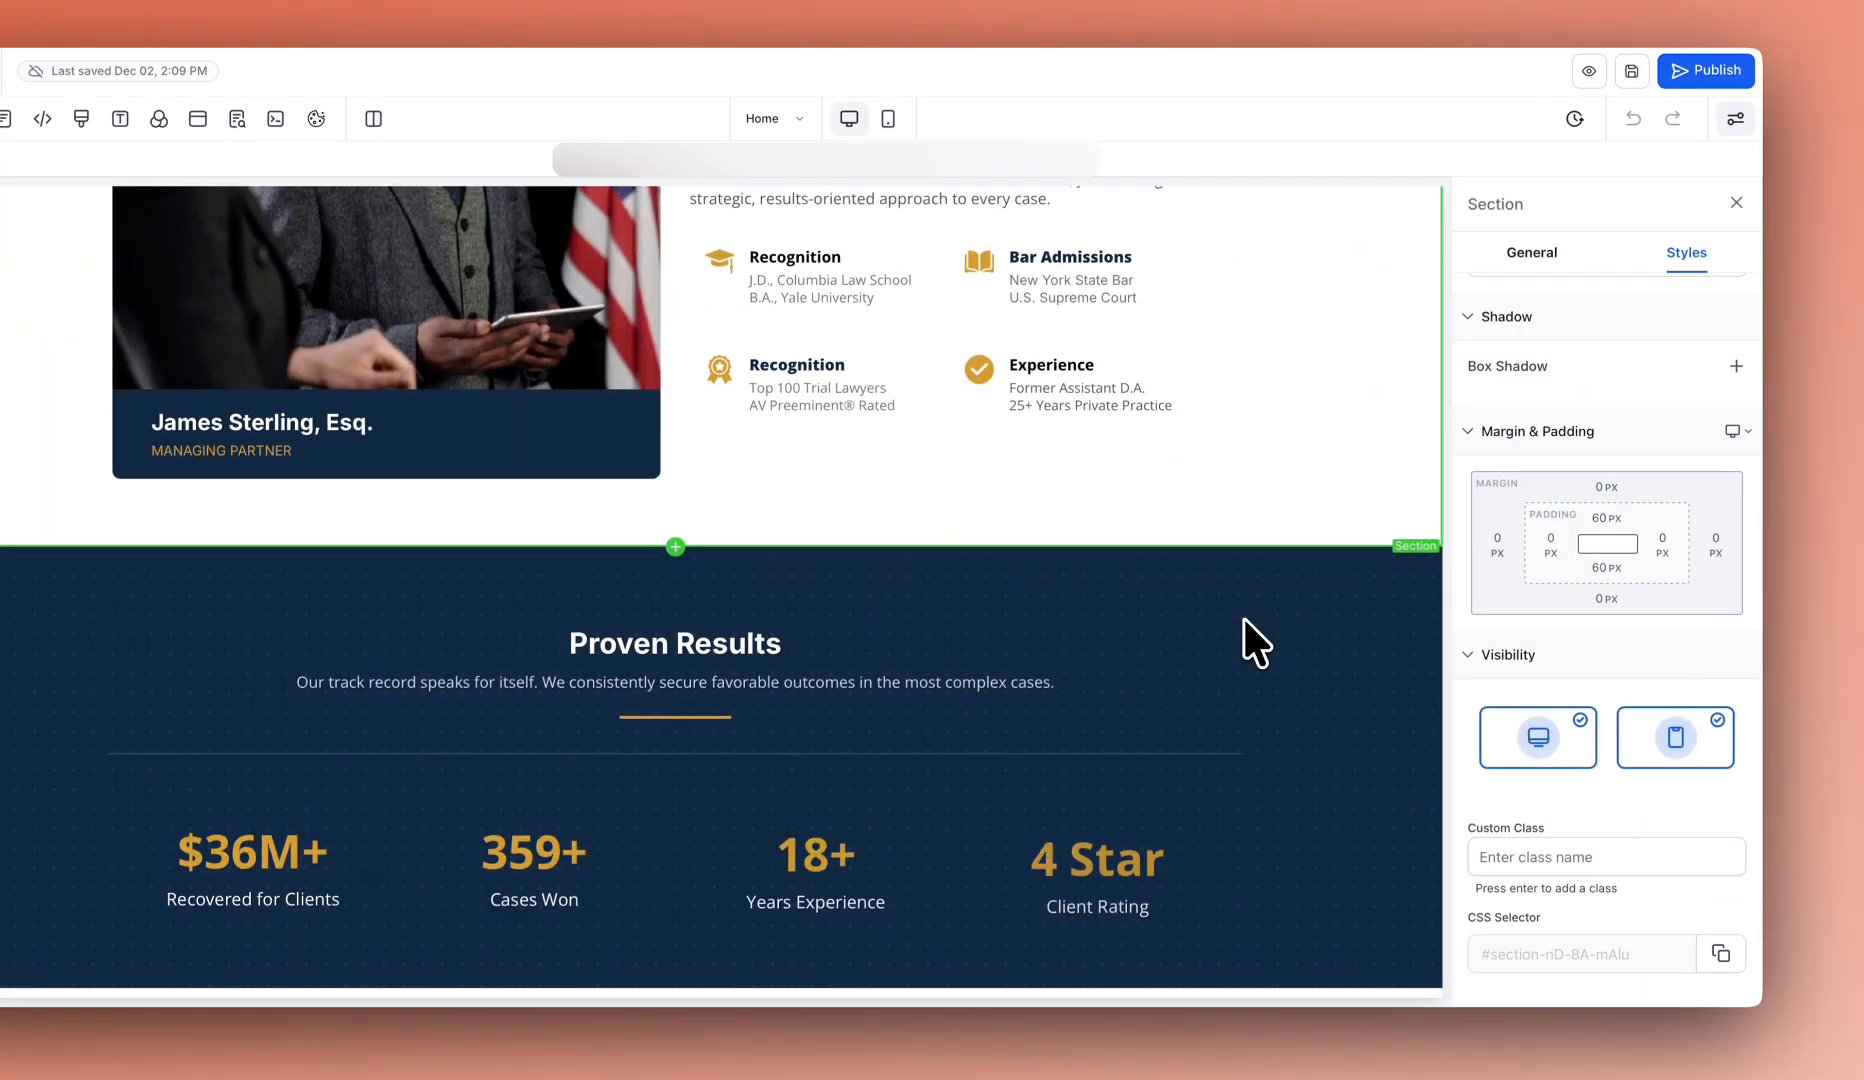
- In the editor, inspect the border settings of the Proven Results counter row and select its surrounding section
scroll(1255, 640, down, 3)
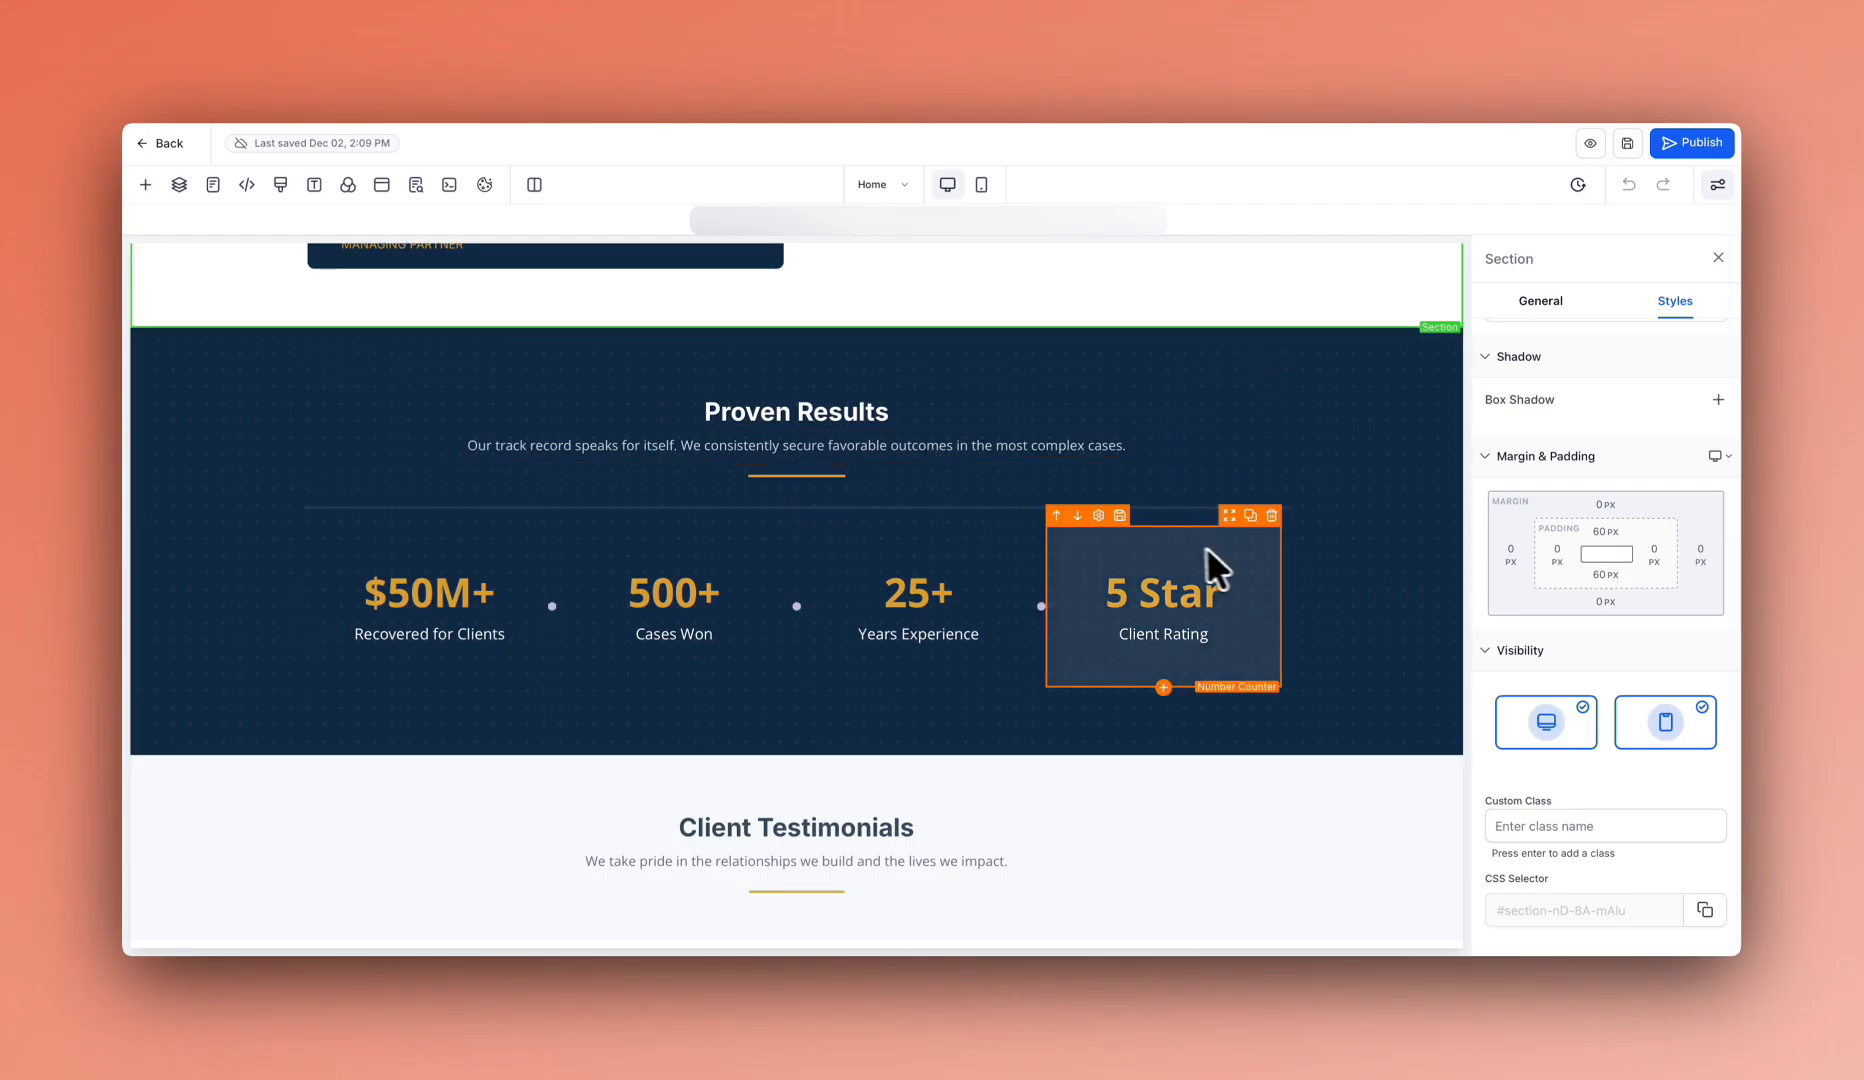
click(1140, 515)
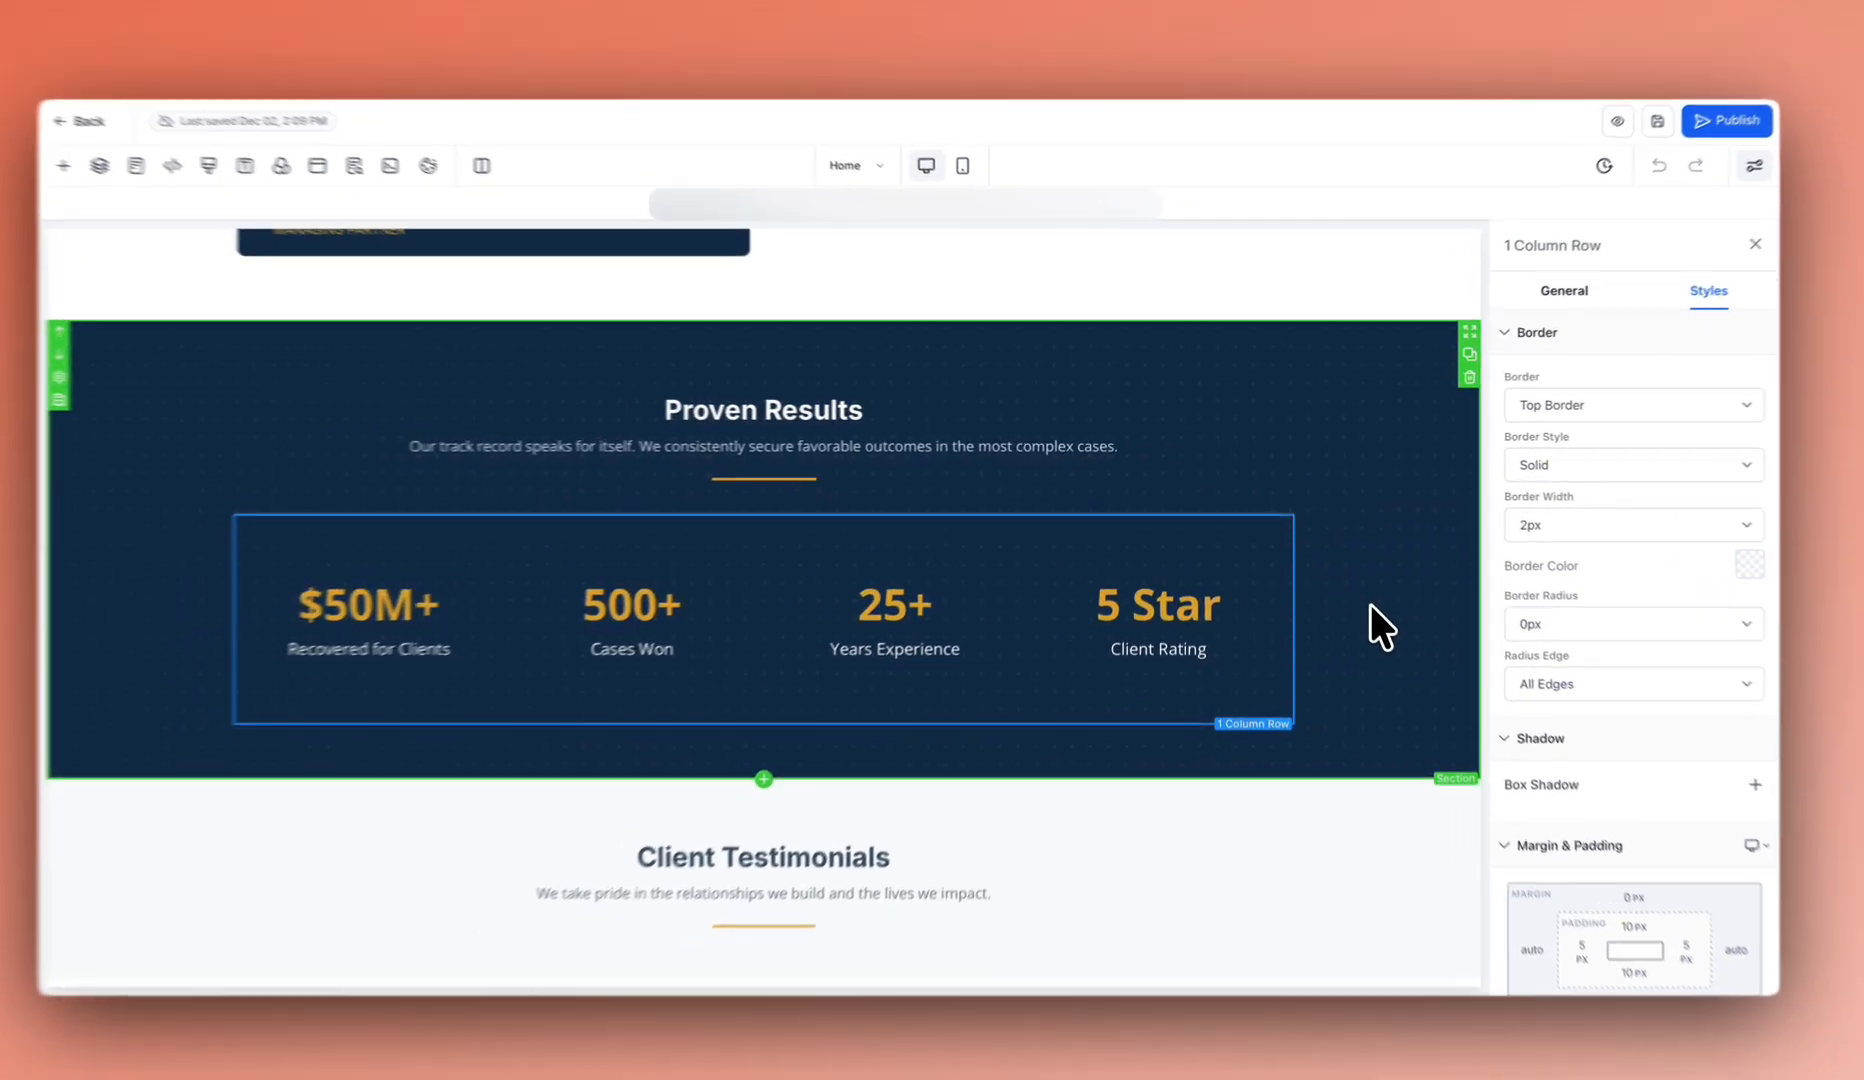
click(1361, 592)
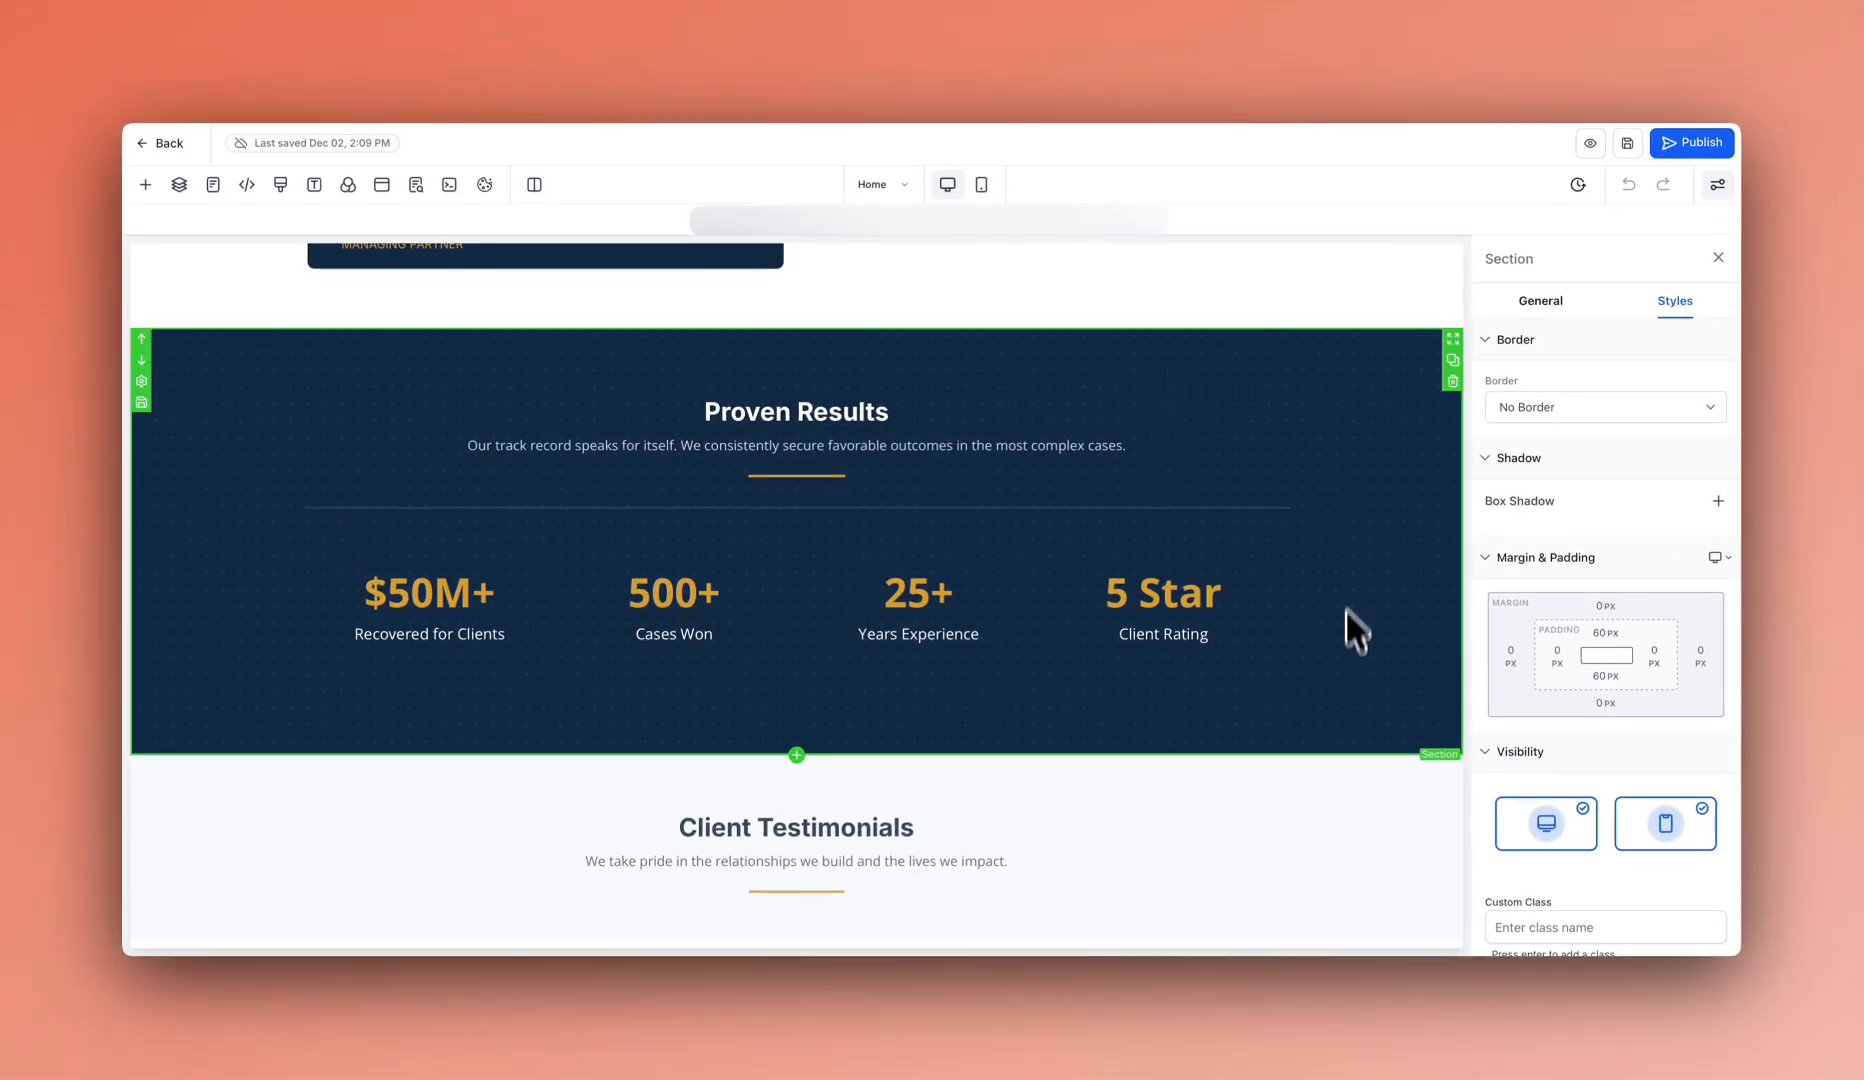
scroll(1346, 600, up, 1)
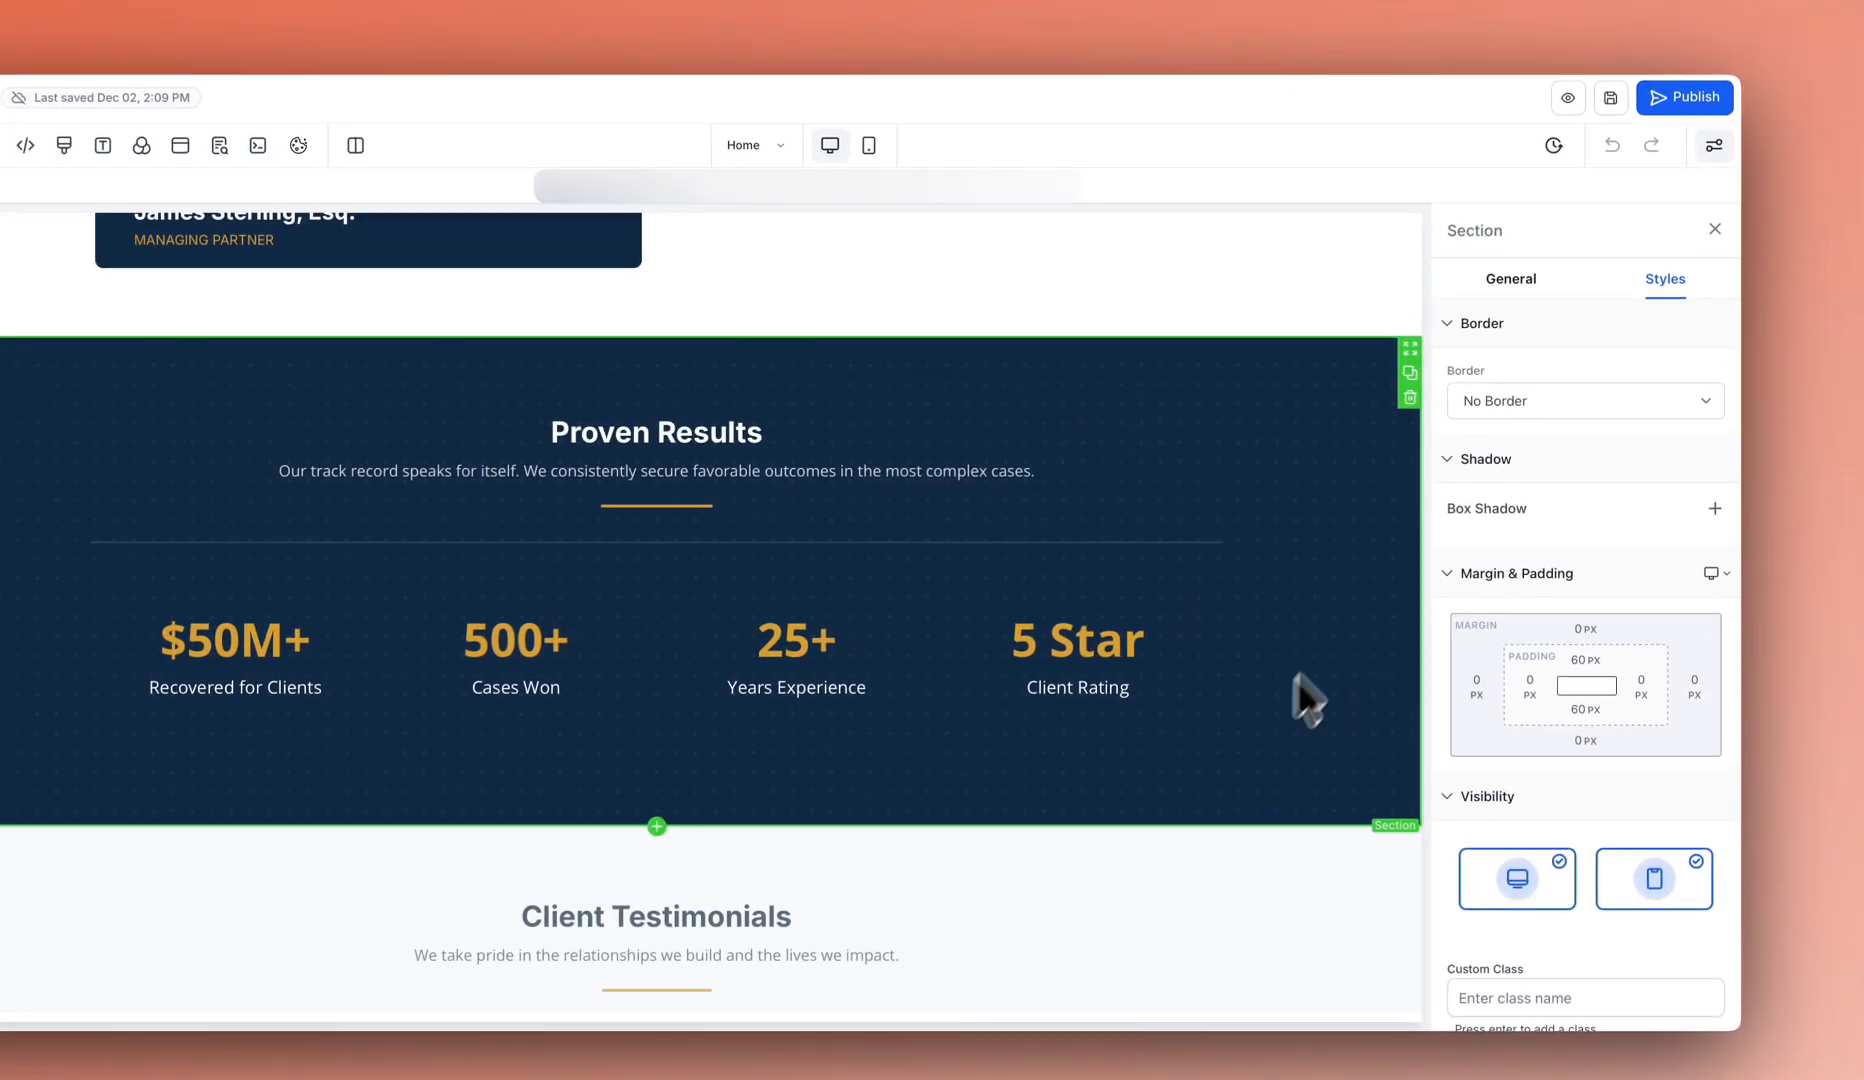
- Inspect the Proven Results section's background image options and its background color
click(1526, 306)
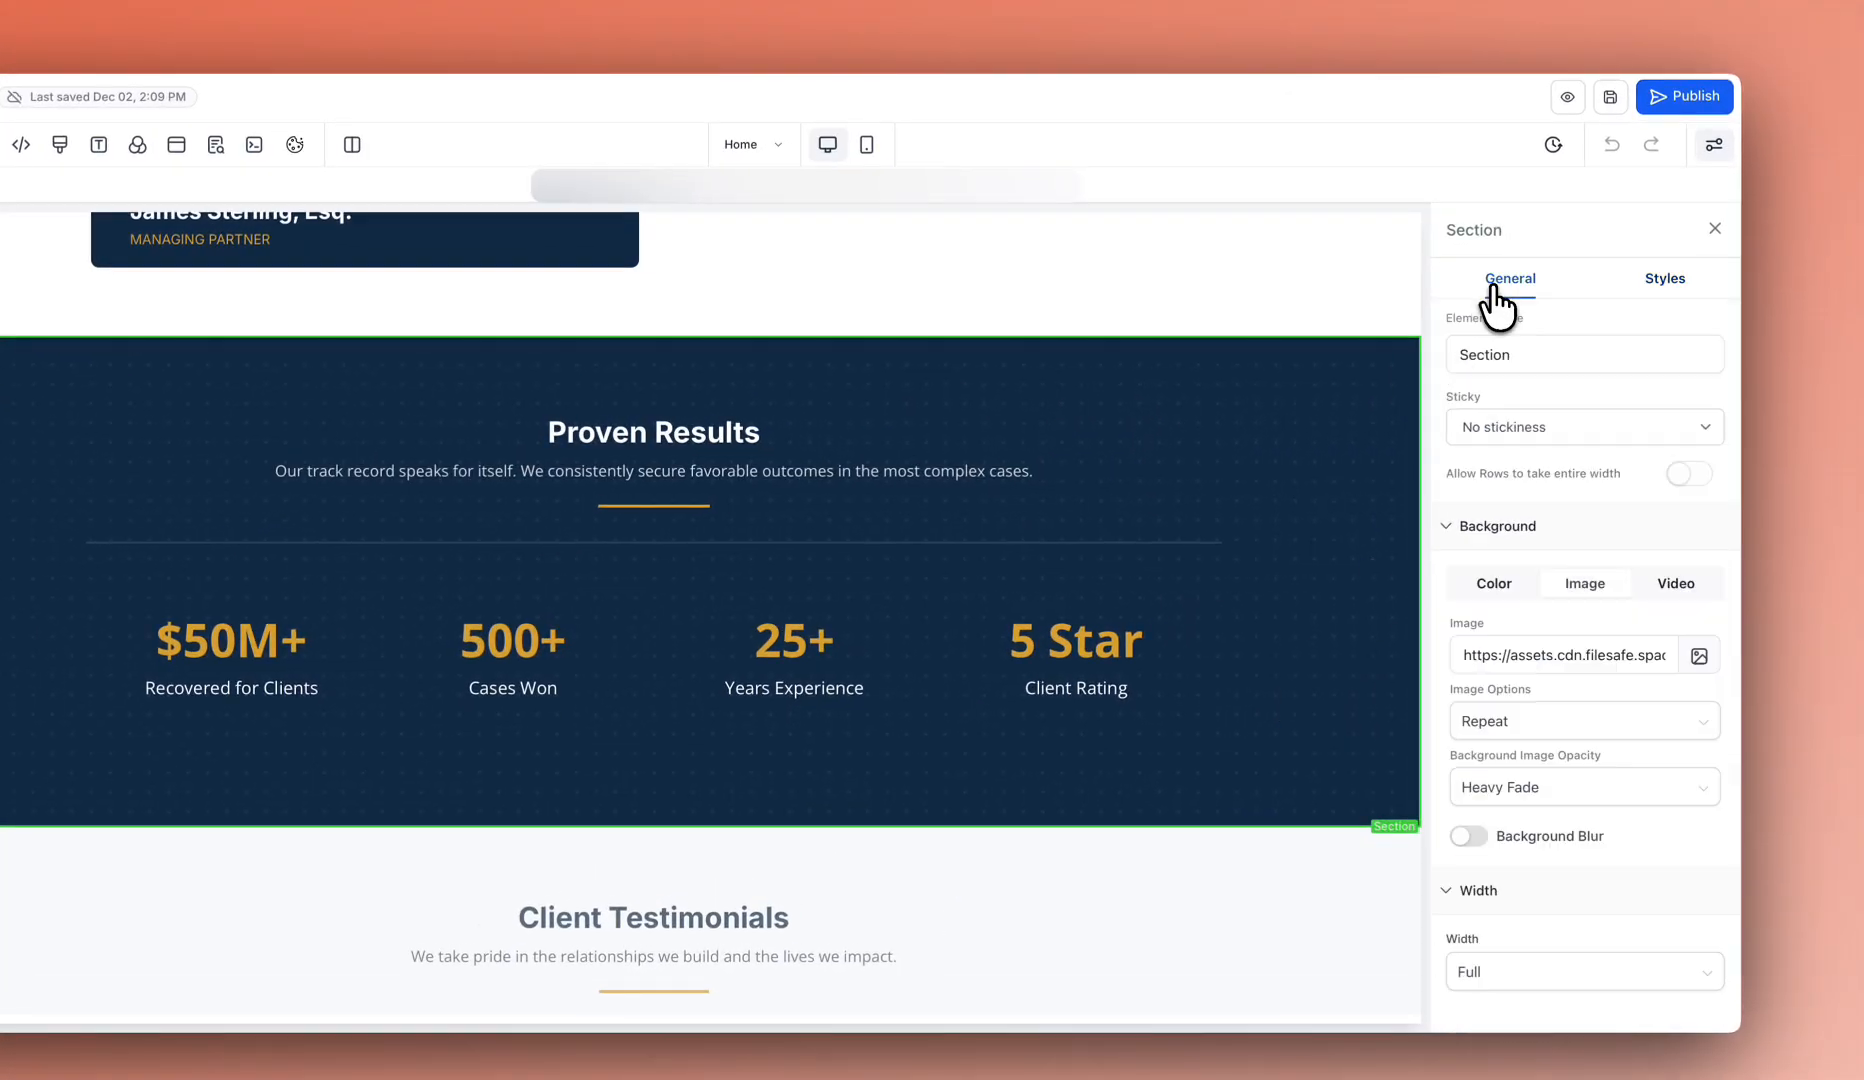
click(1507, 667)
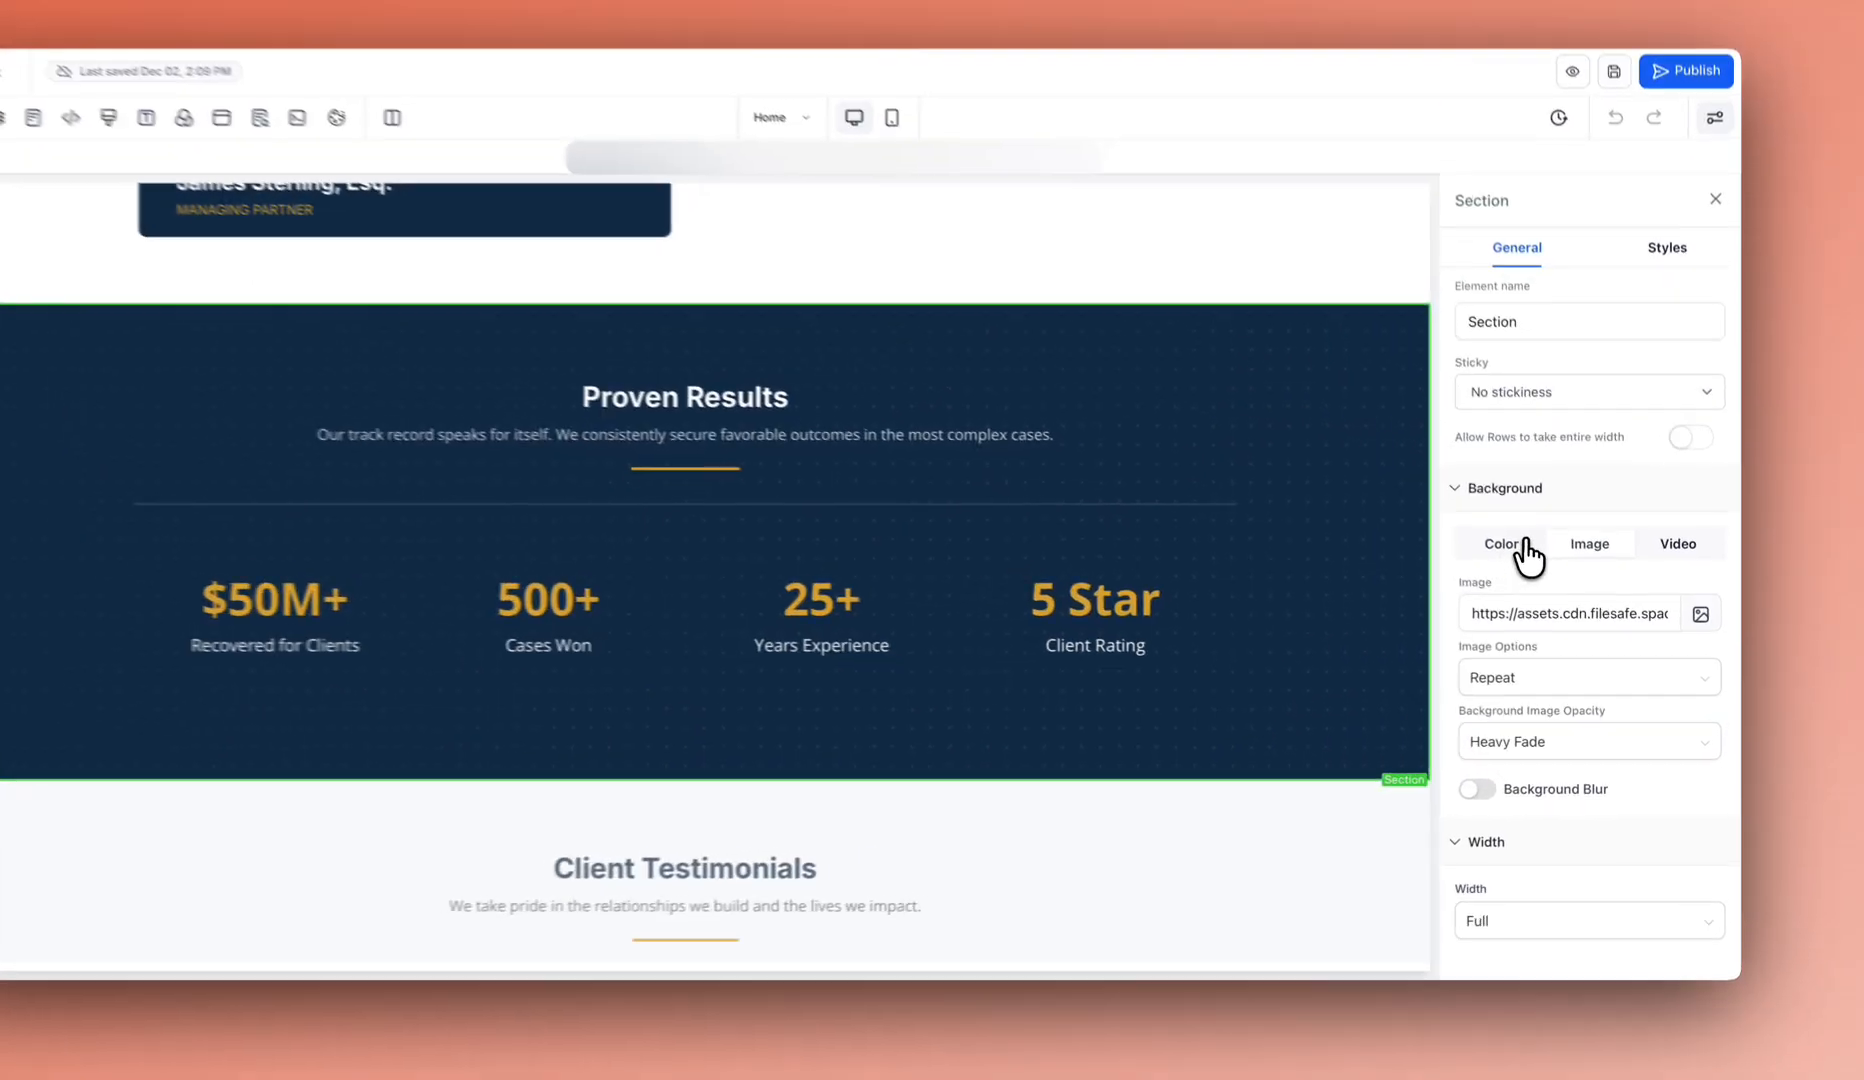
click(1525, 545)
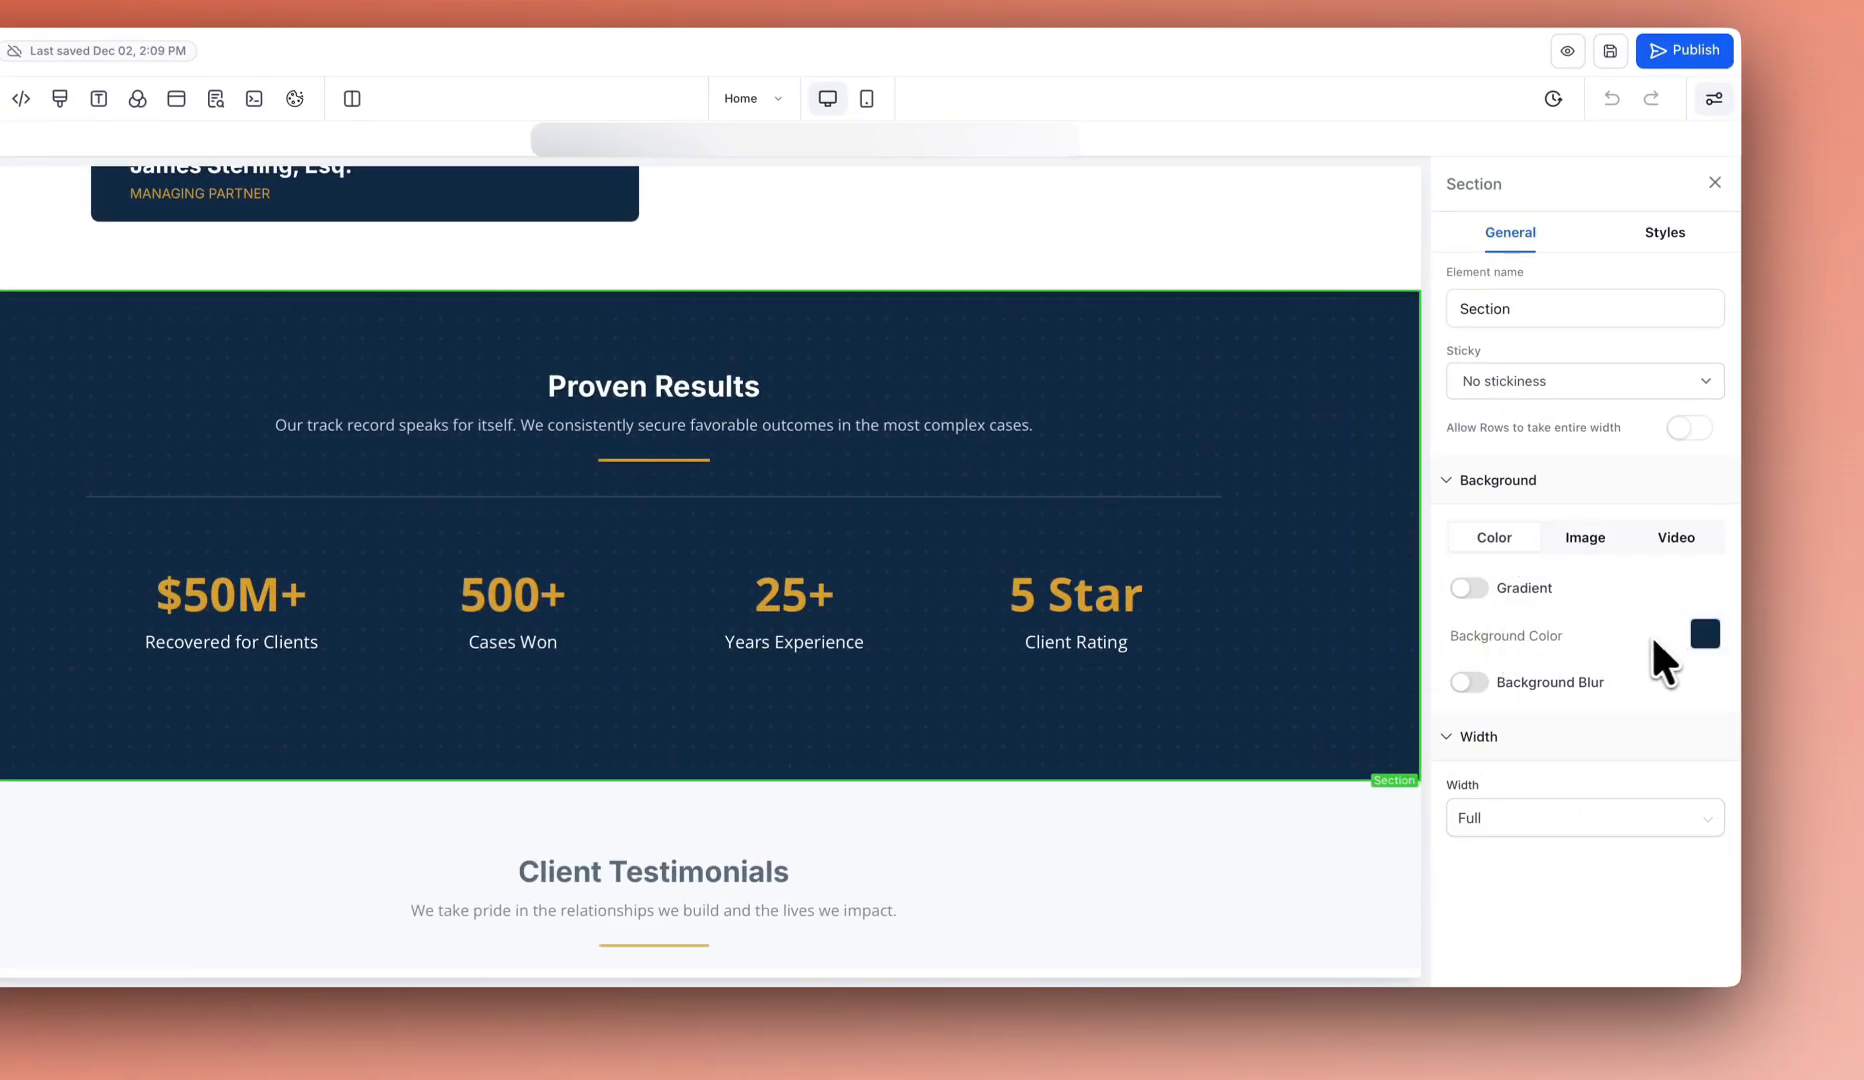
click(1583, 540)
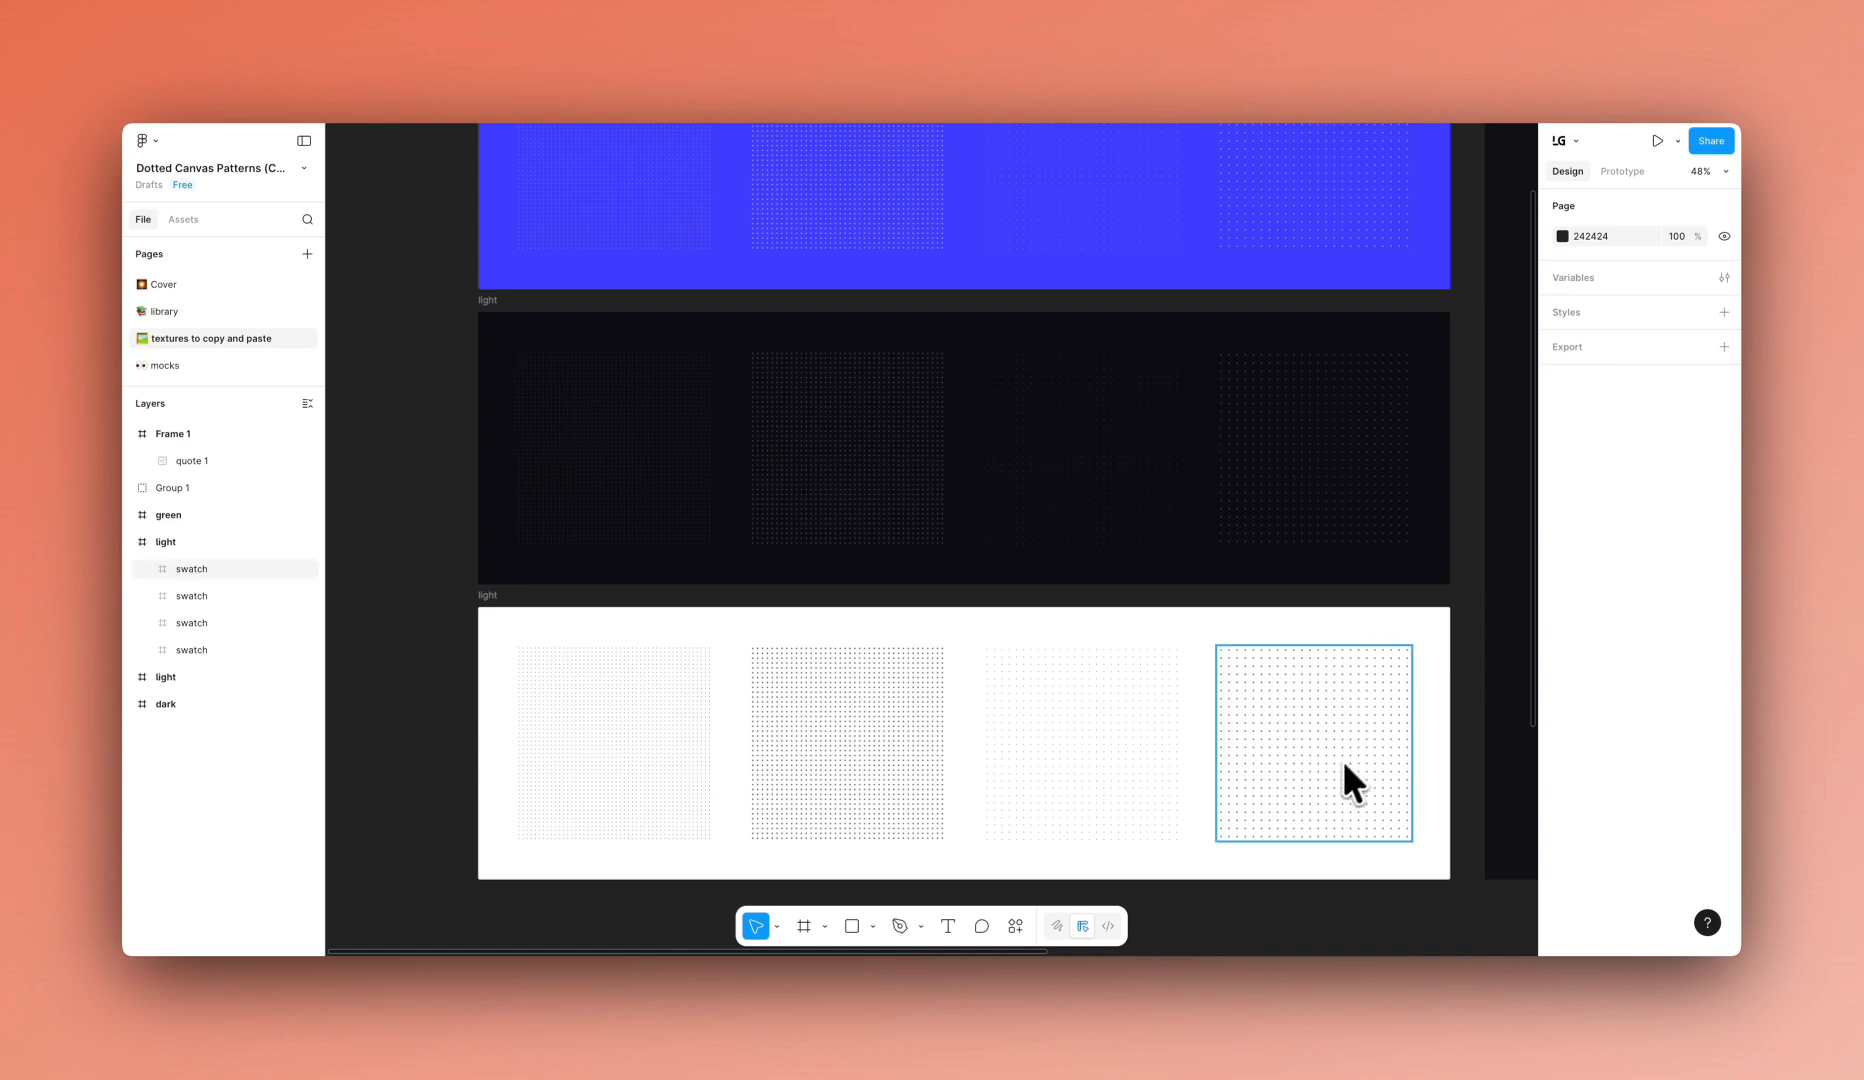
- In Figma's Dotted Canvas Patterns file, select the fourth dotted swatch in the white frame and view its export settings
scroll(1238, 689, right, 7)
scroll(1246, 688, left, 6)
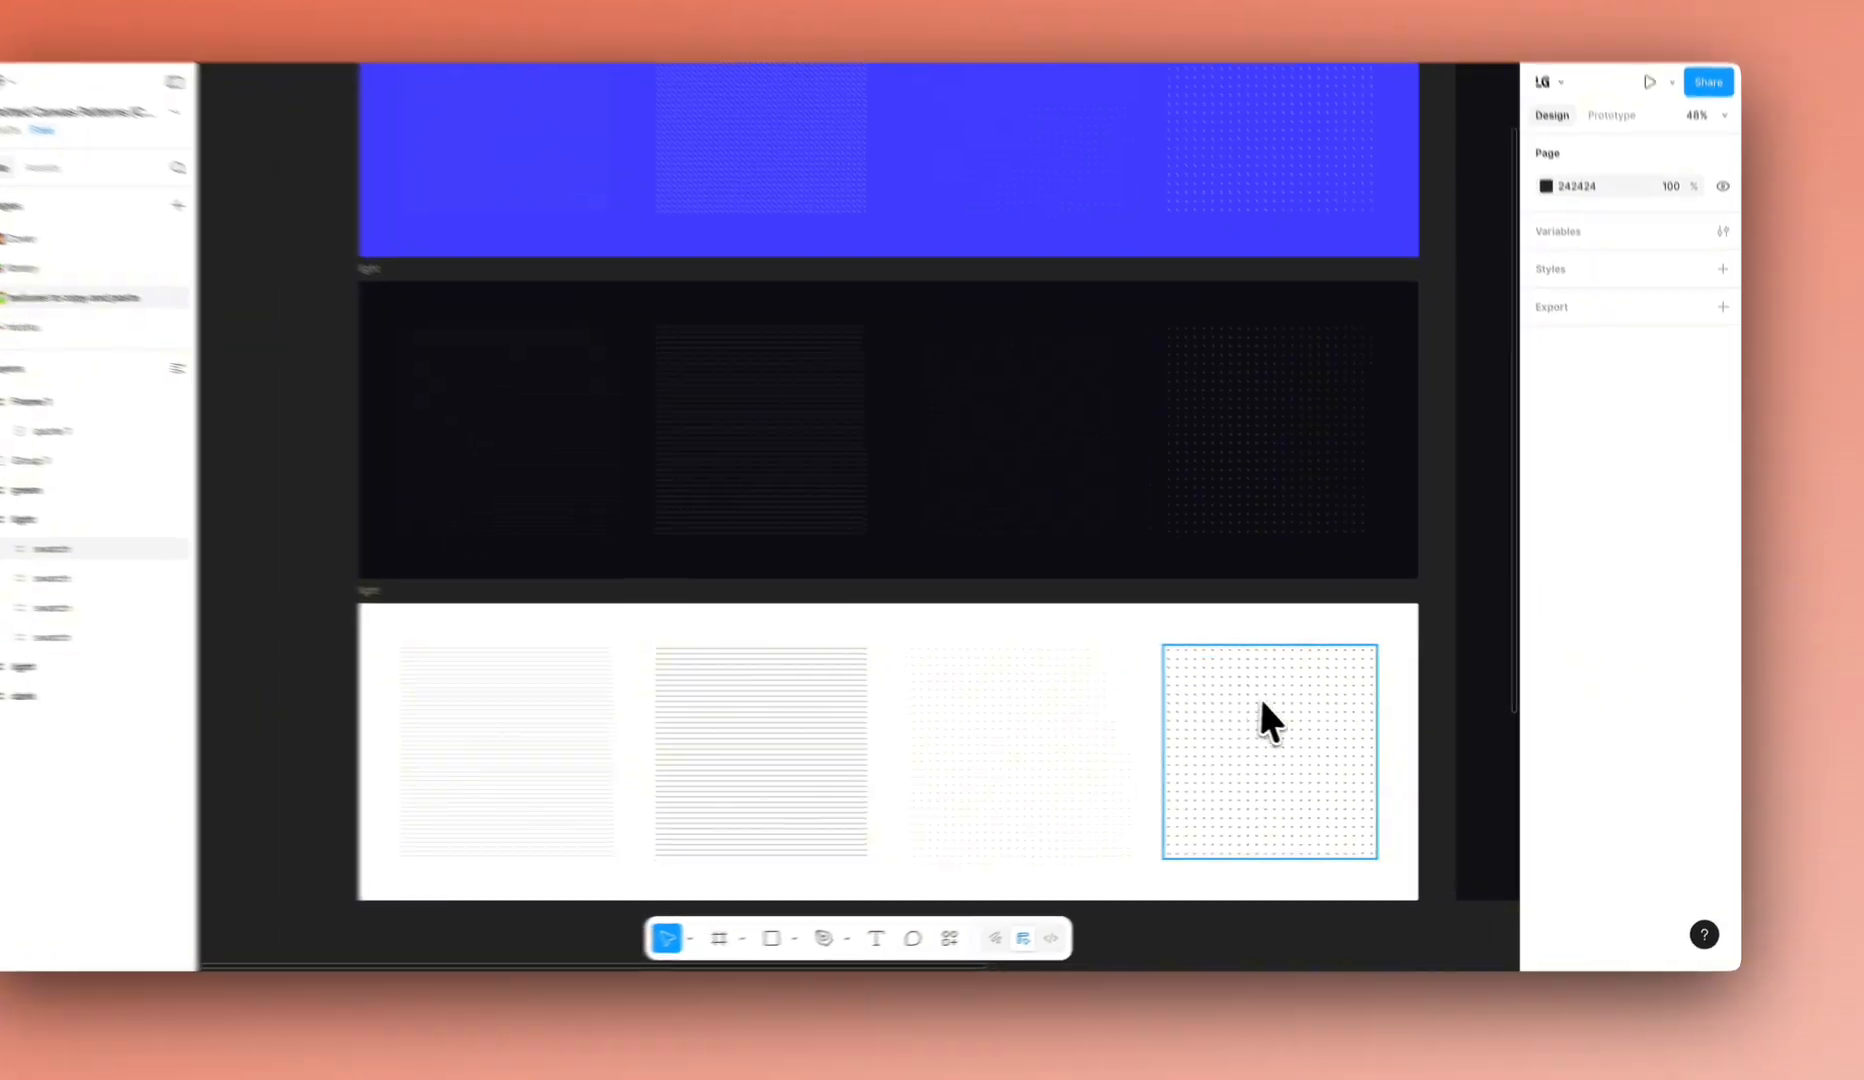
click(1303, 727)
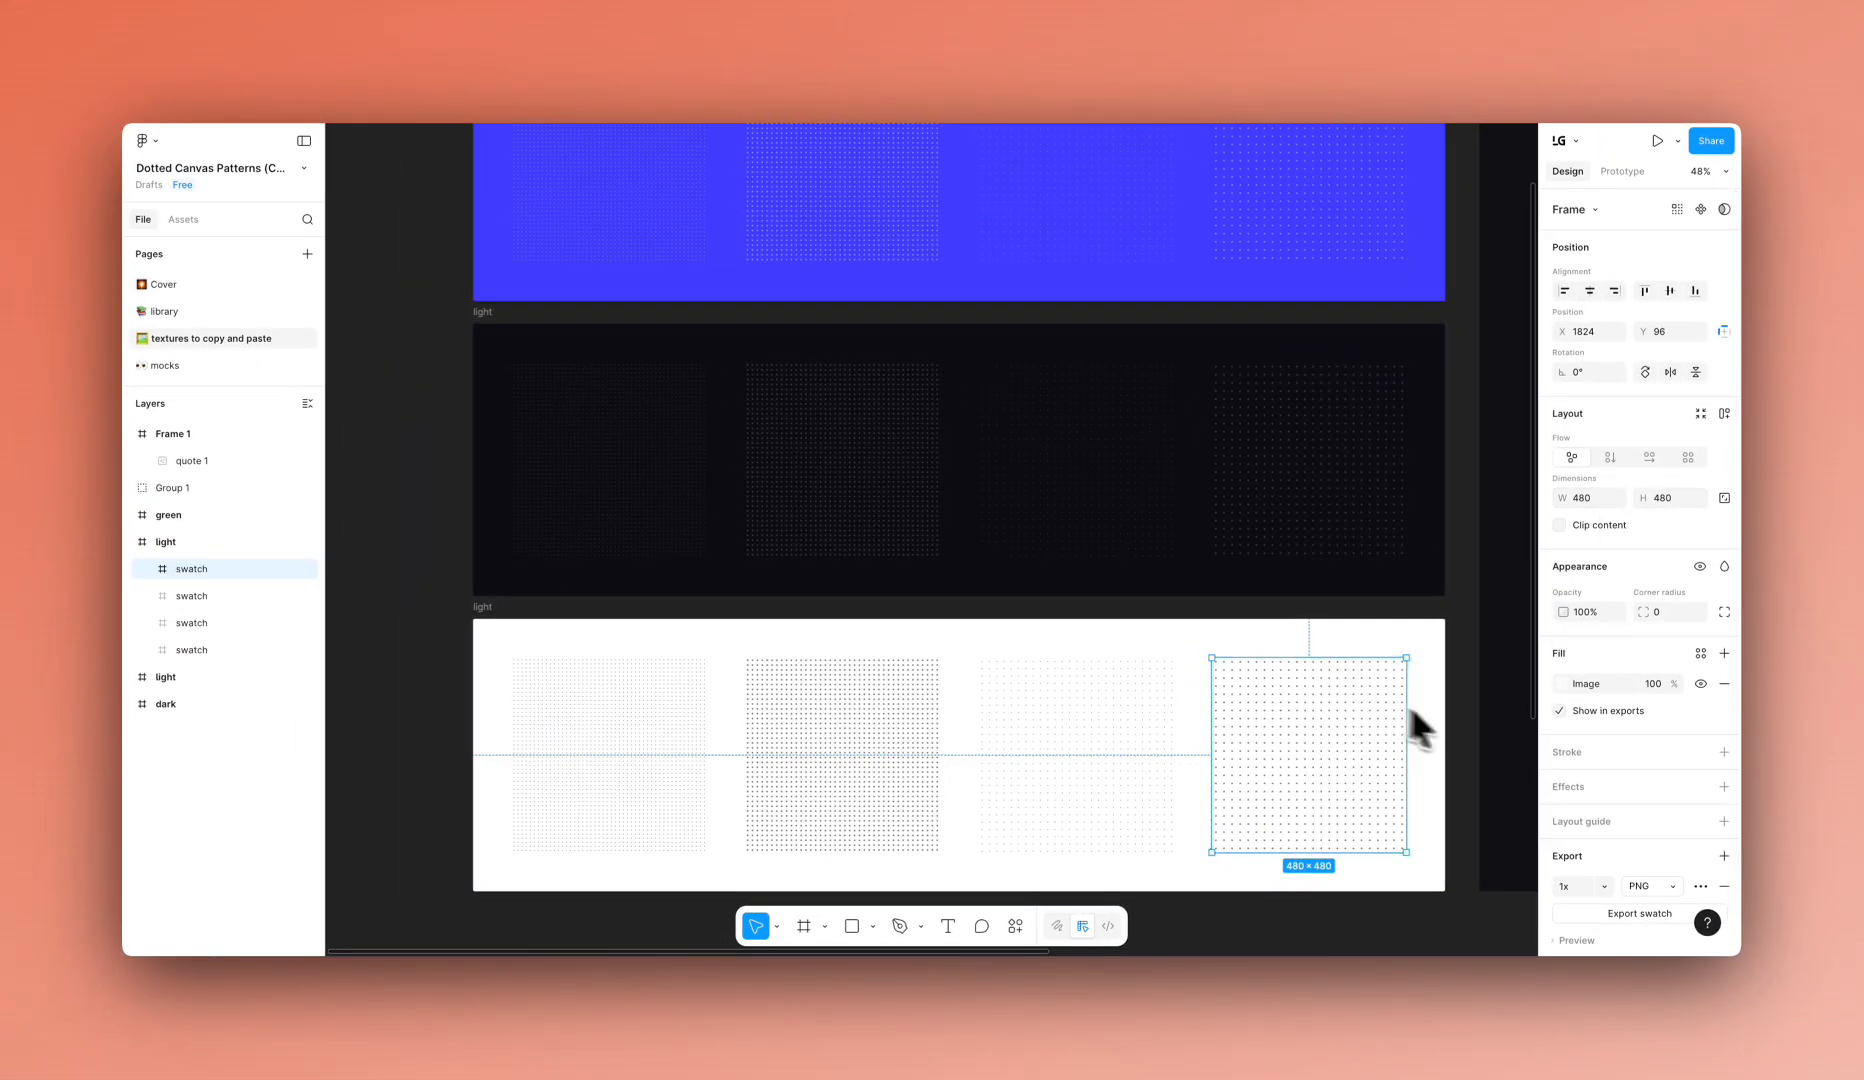
scroll(1635, 792, down, 1)
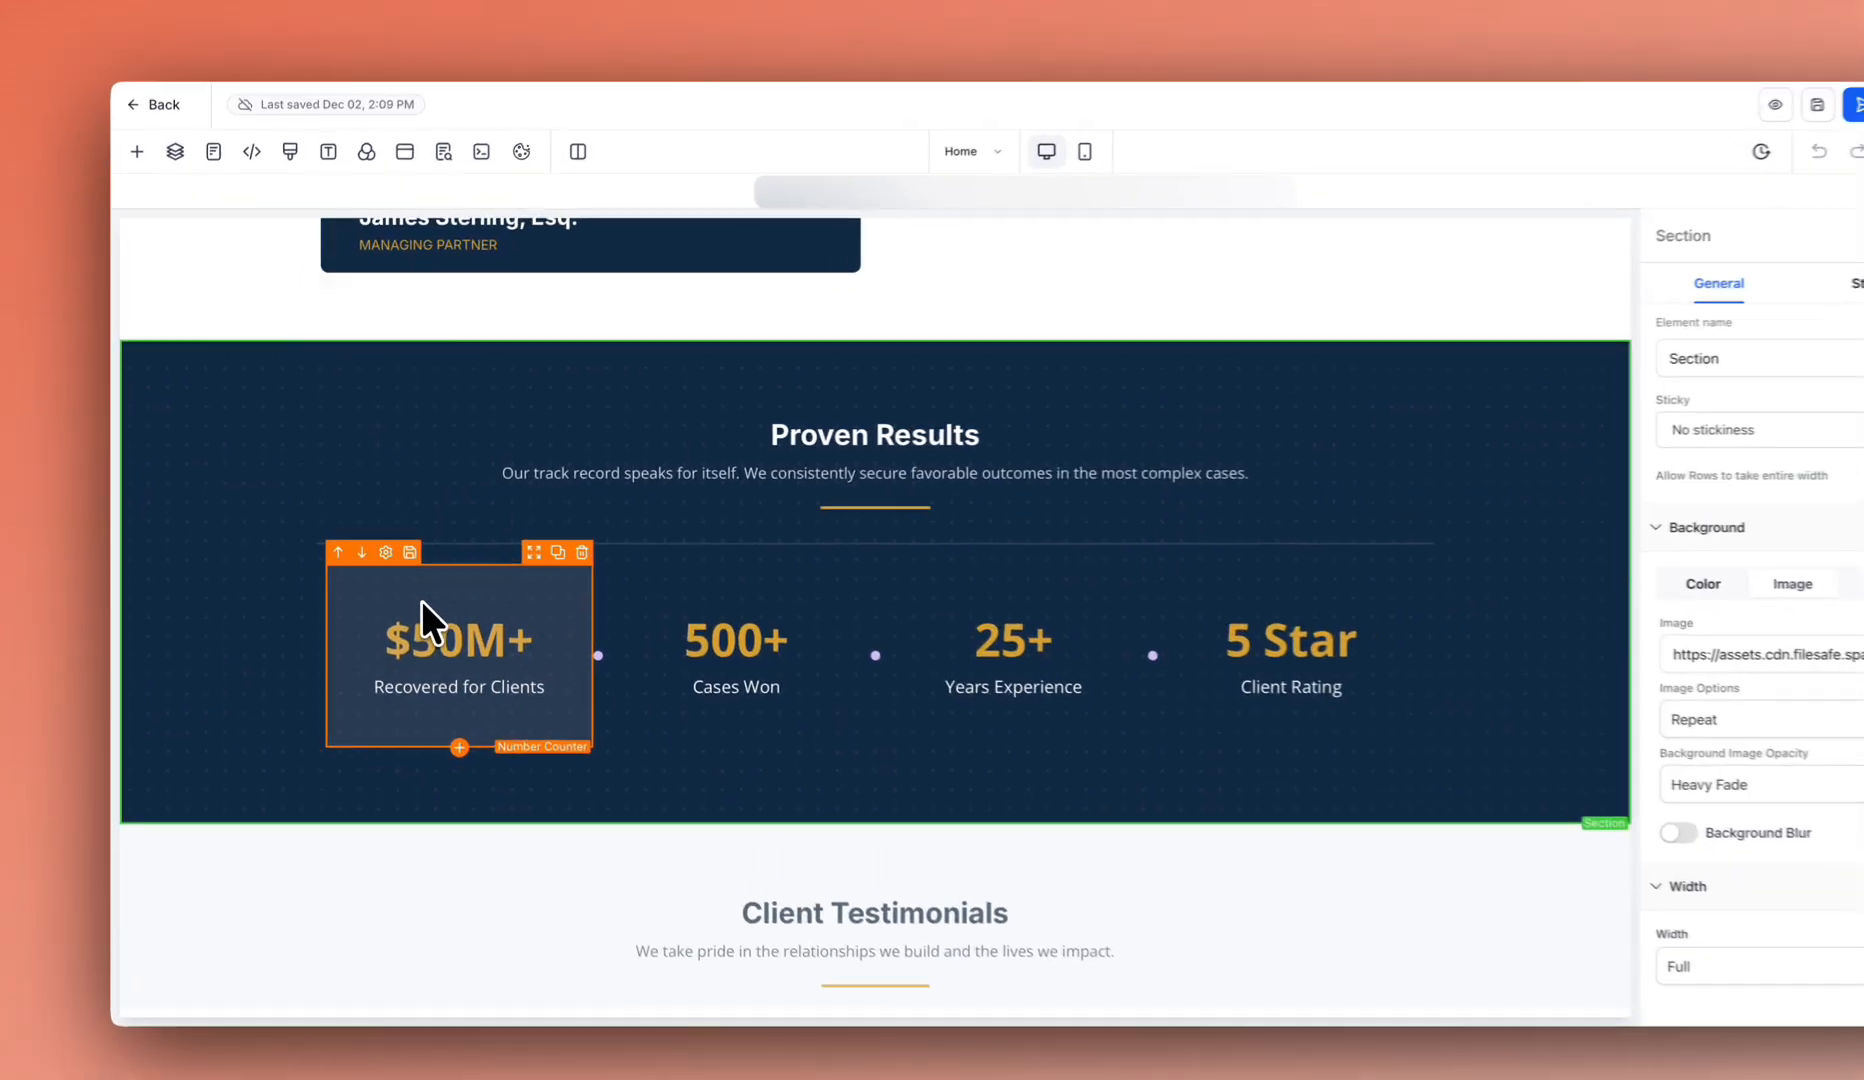
- In the page editor, select the Recovered for Clients counter and look up its element type by searching the addable elements for "numb"
click(396, 580)
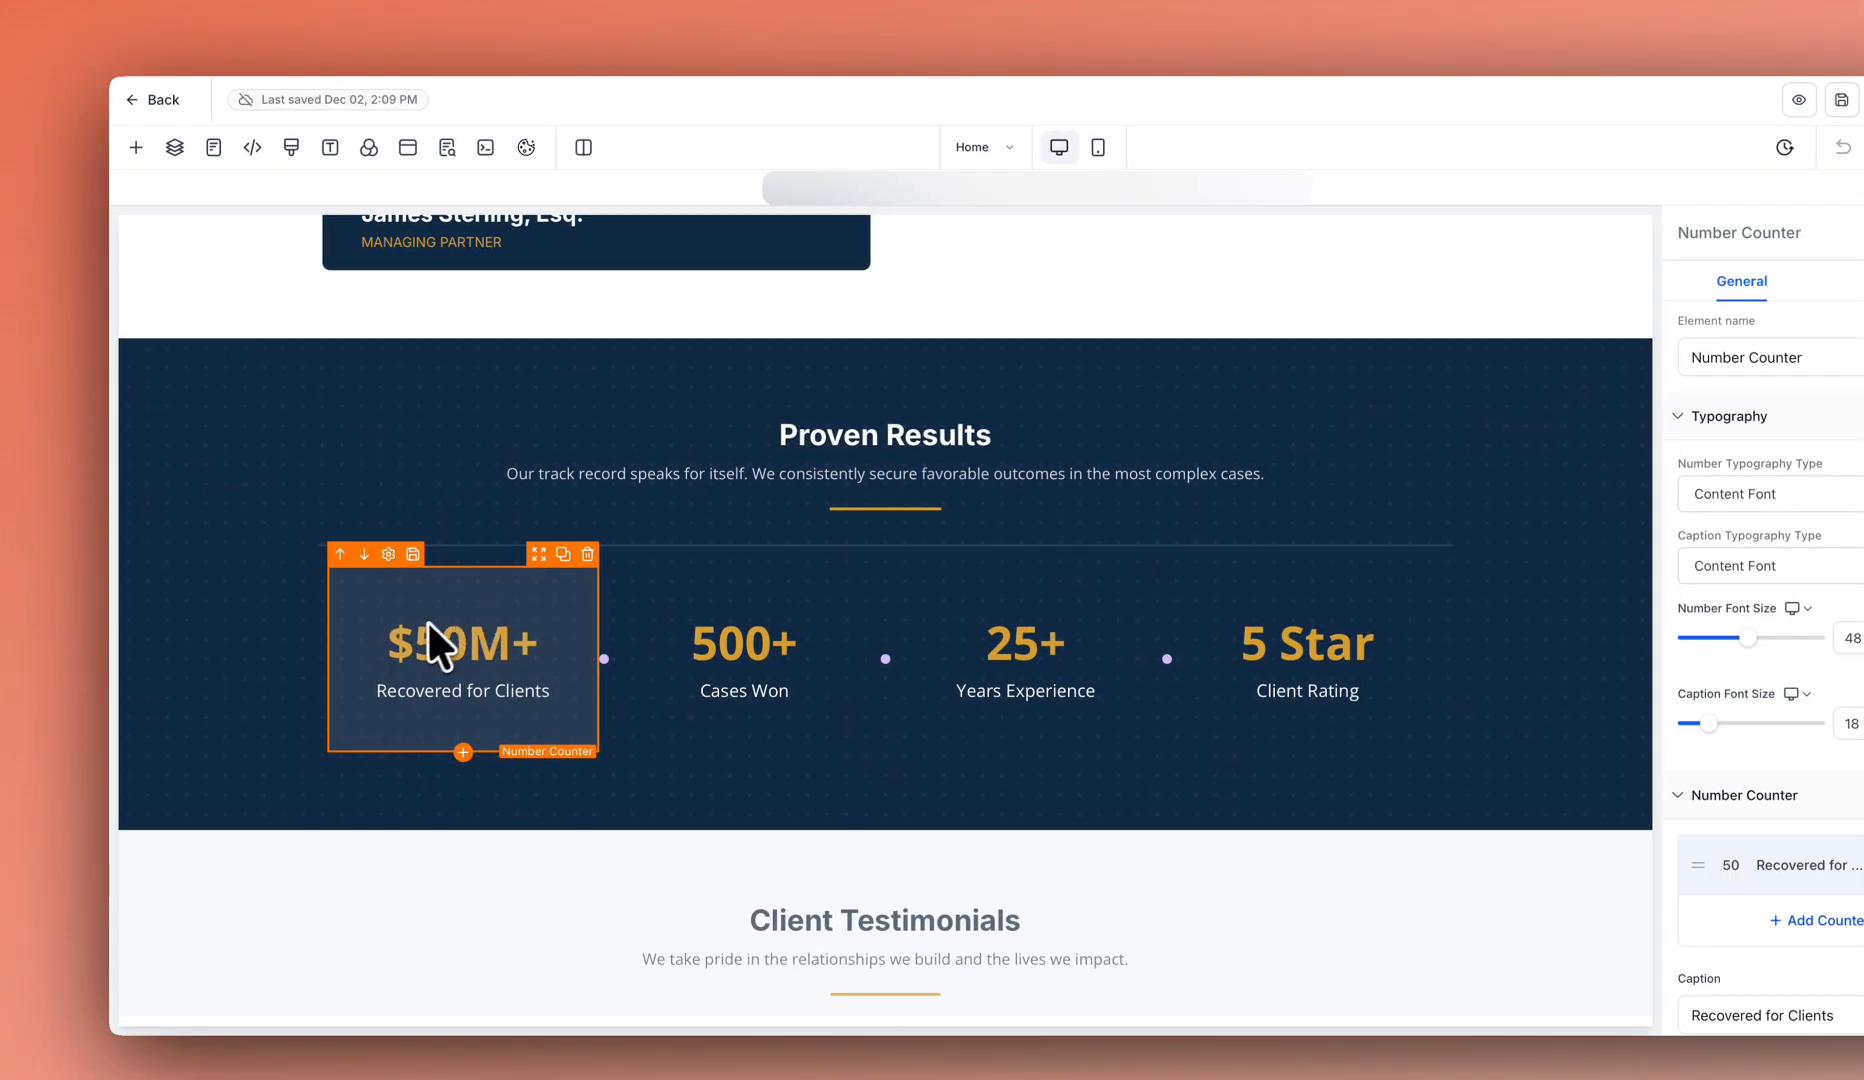
click(462, 751)
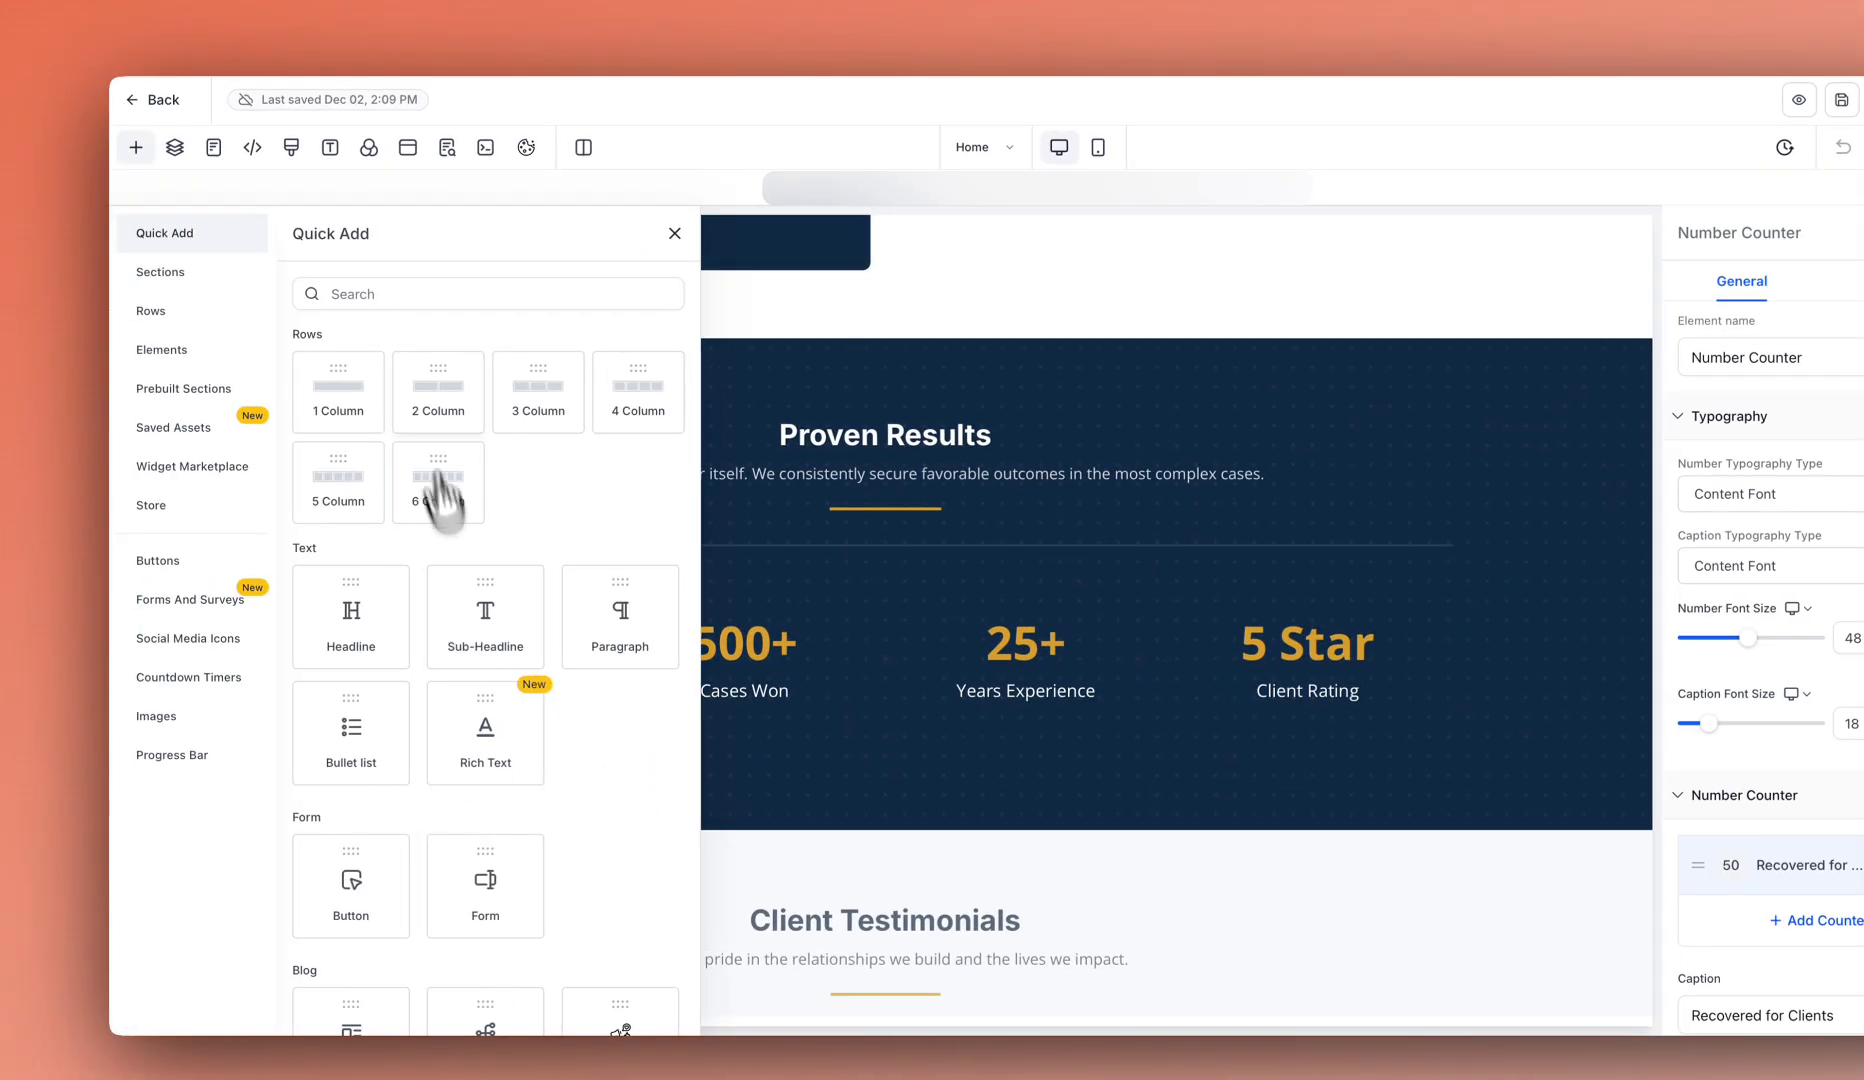
click(368, 295)
text(numb)
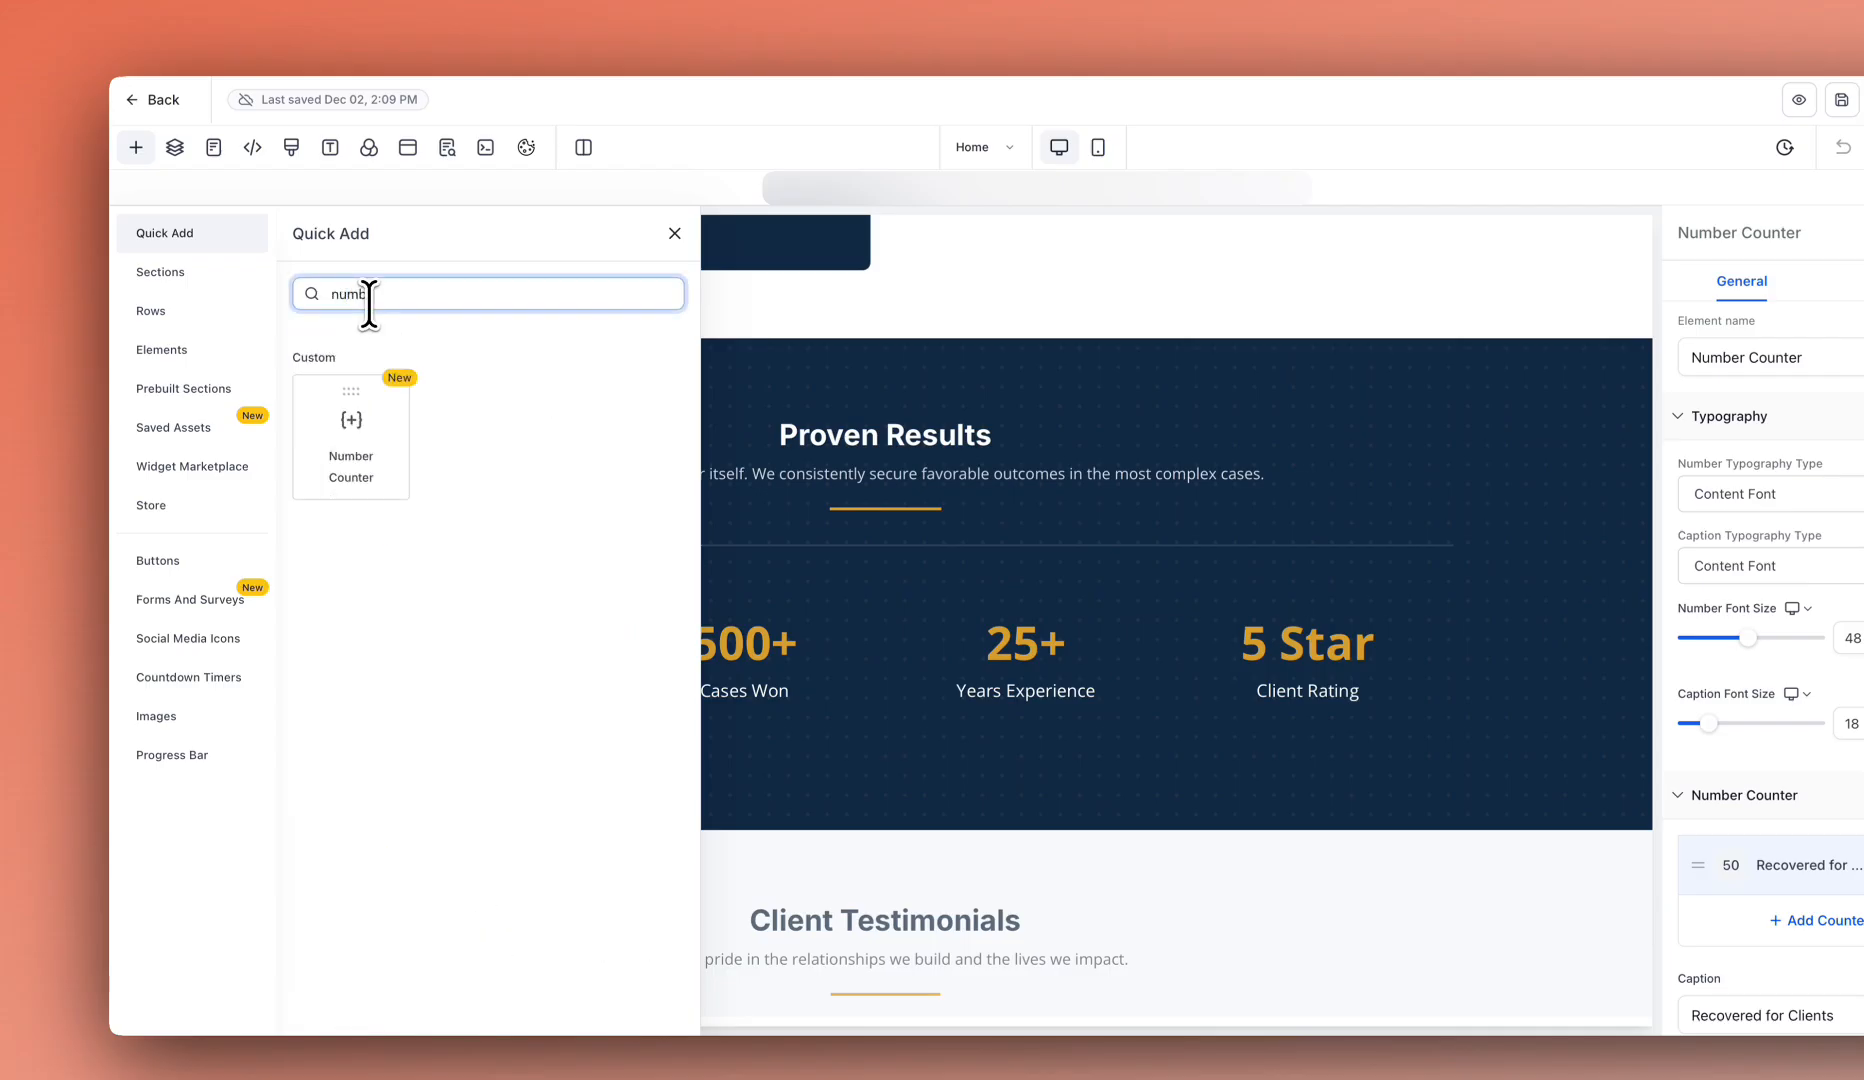
click(672, 234)
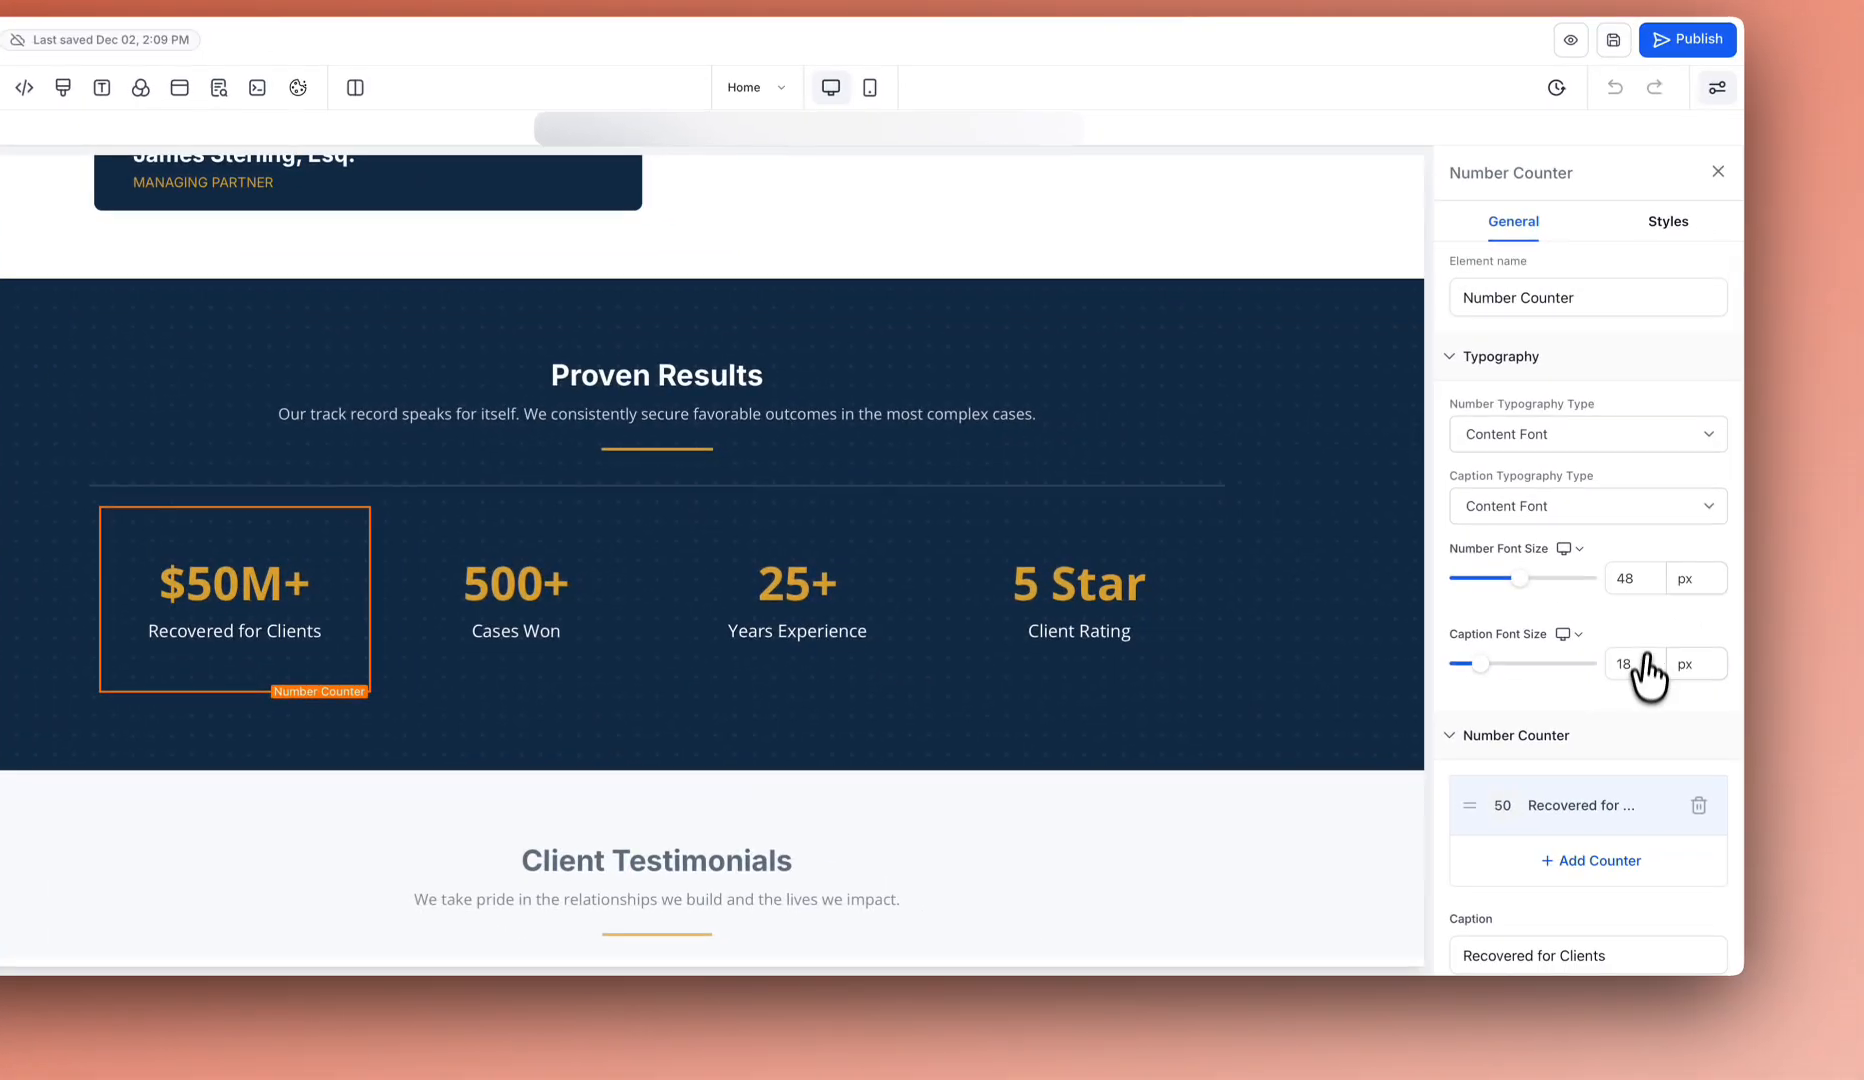
- Inspect the caption, start and end values, prefix and suffix of the Recovered for Clients and Client Rating counters
scroll(1850, 712, down, 5)
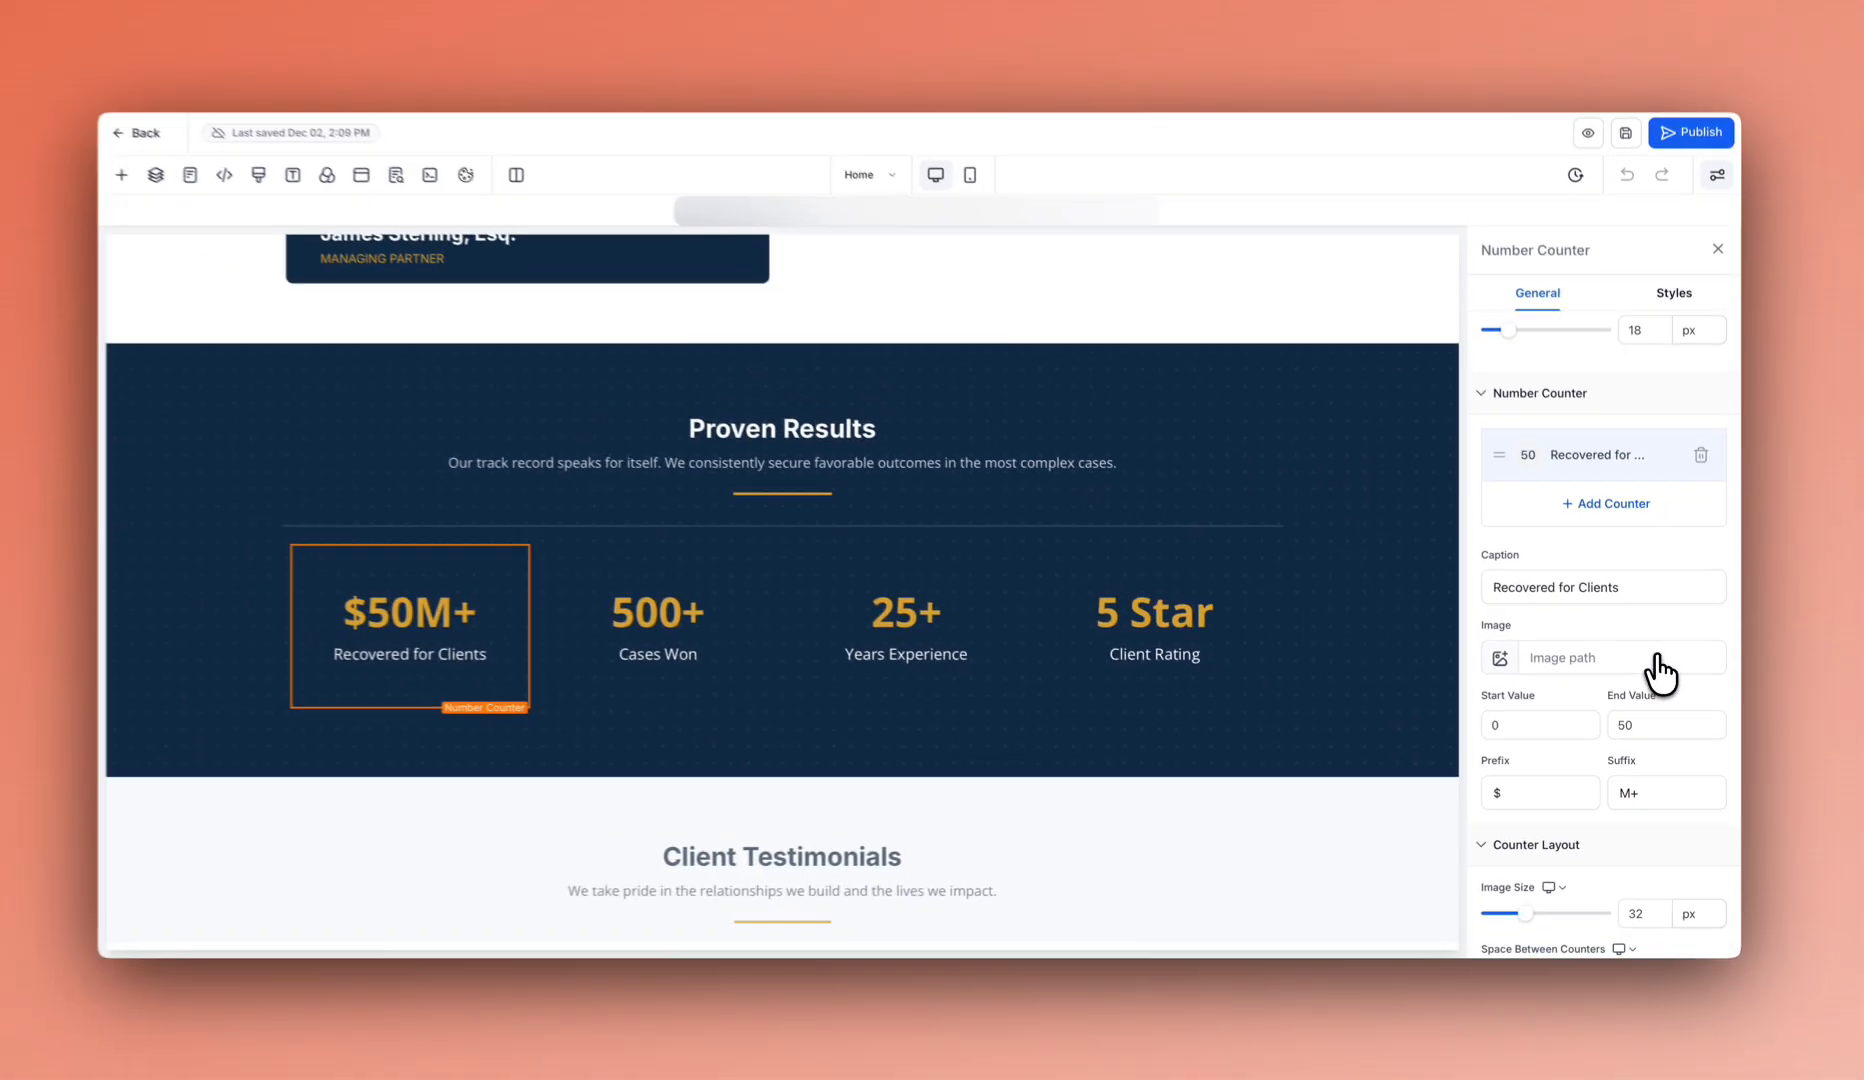
scroll(1614, 736, down, 1)
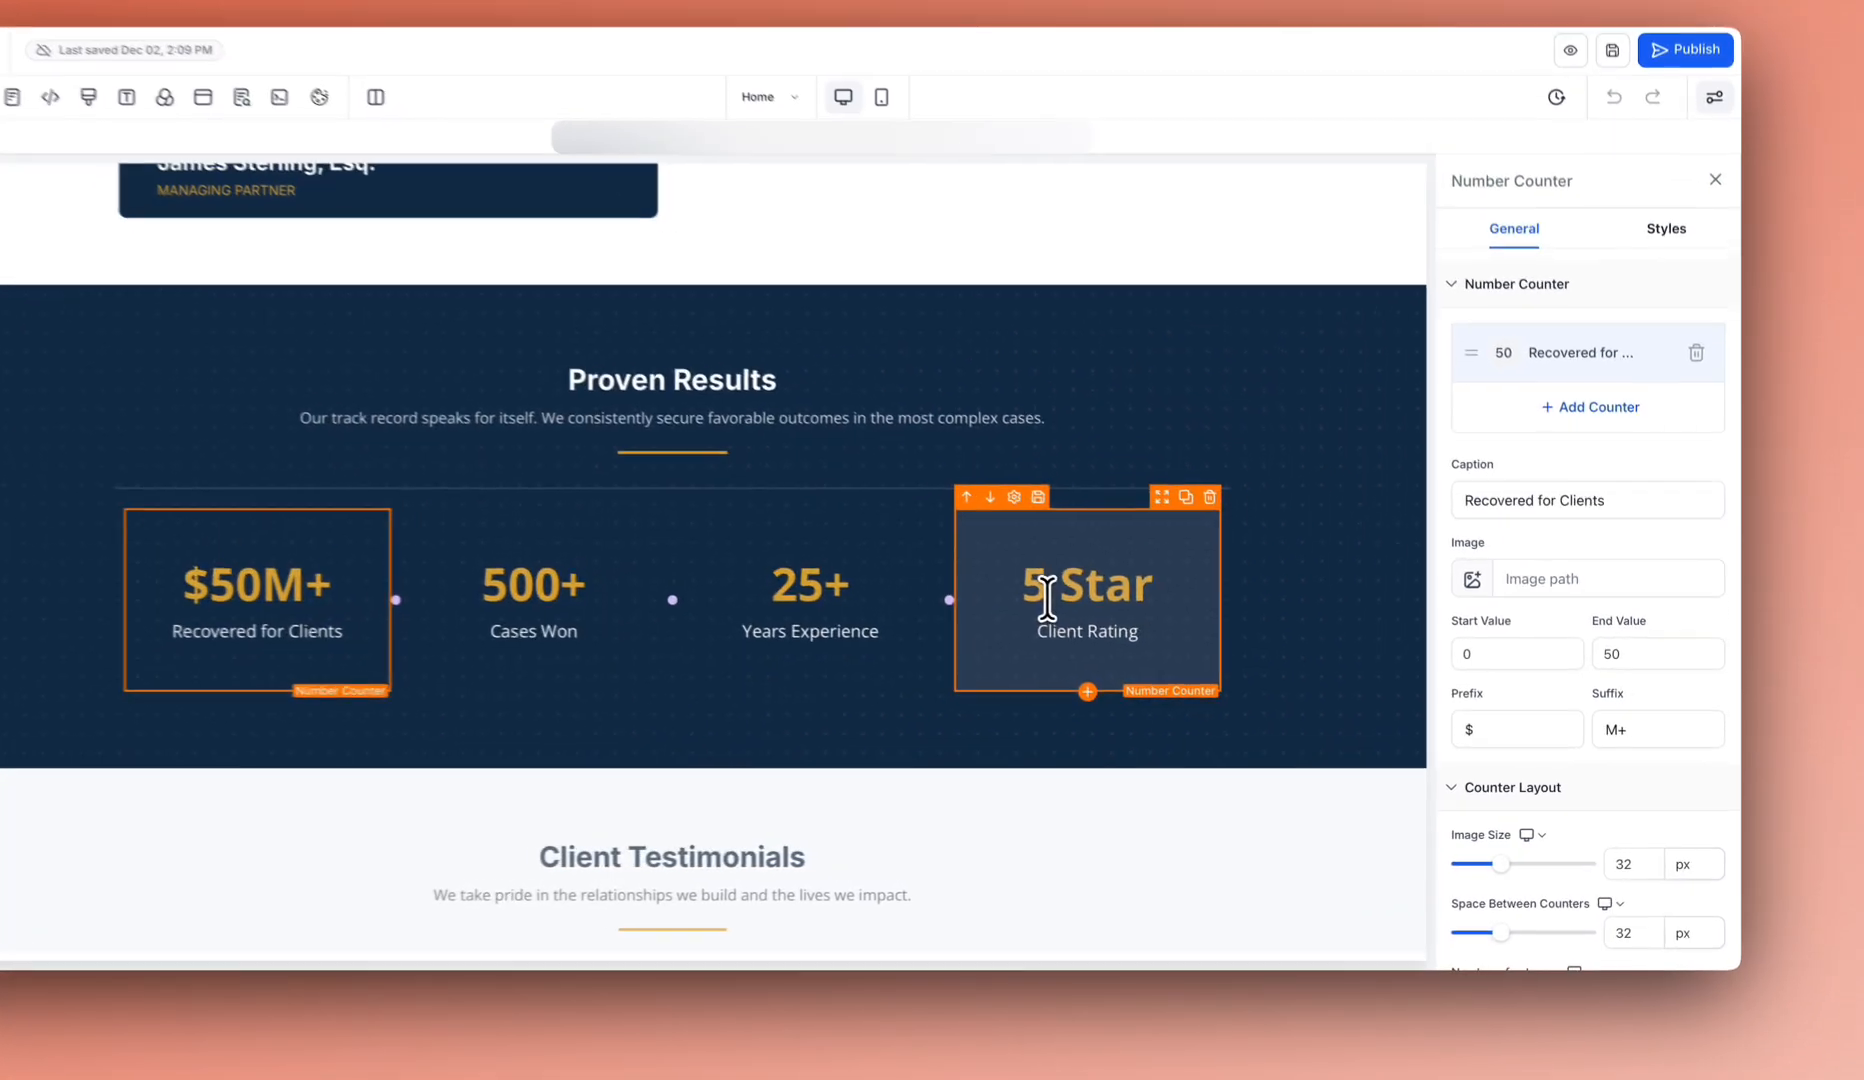
click(1130, 628)
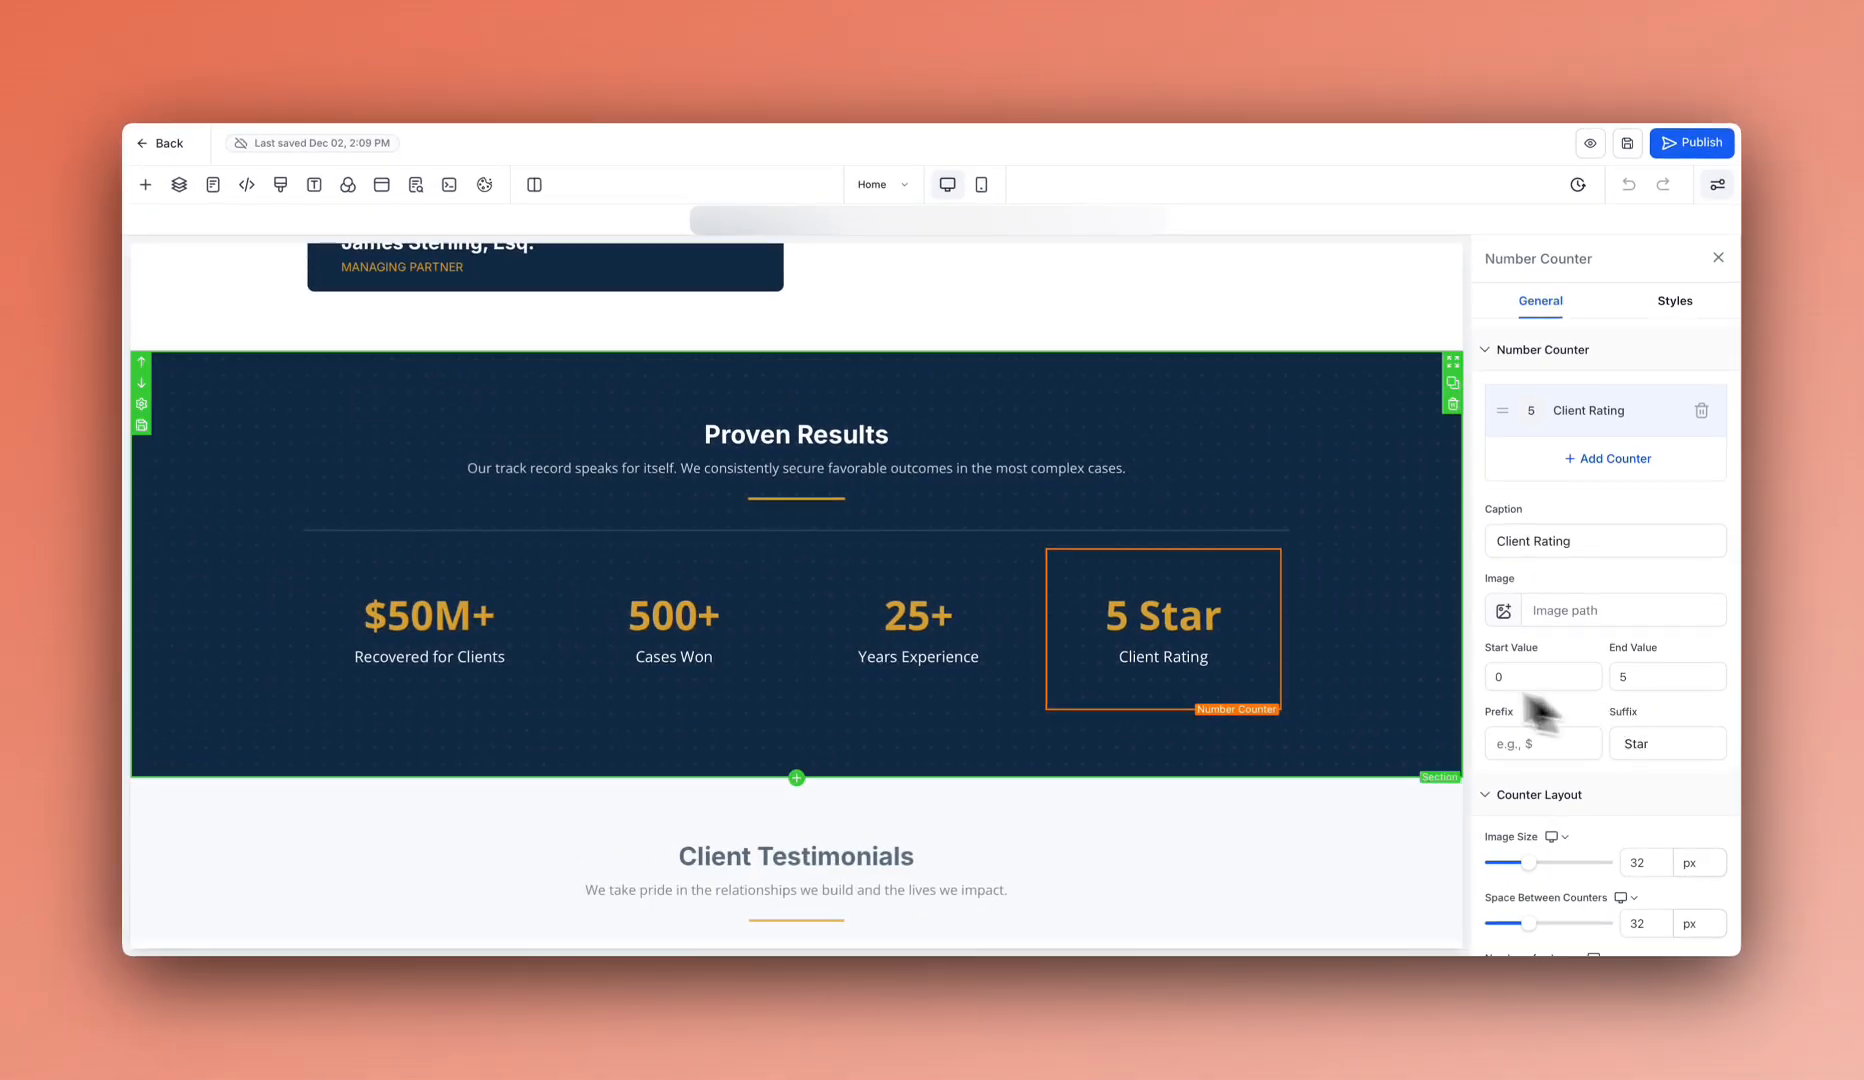
- Check the Client Rating counter's custom class and compare the counters' hover effect with the Experience item's
click(1355, 622)
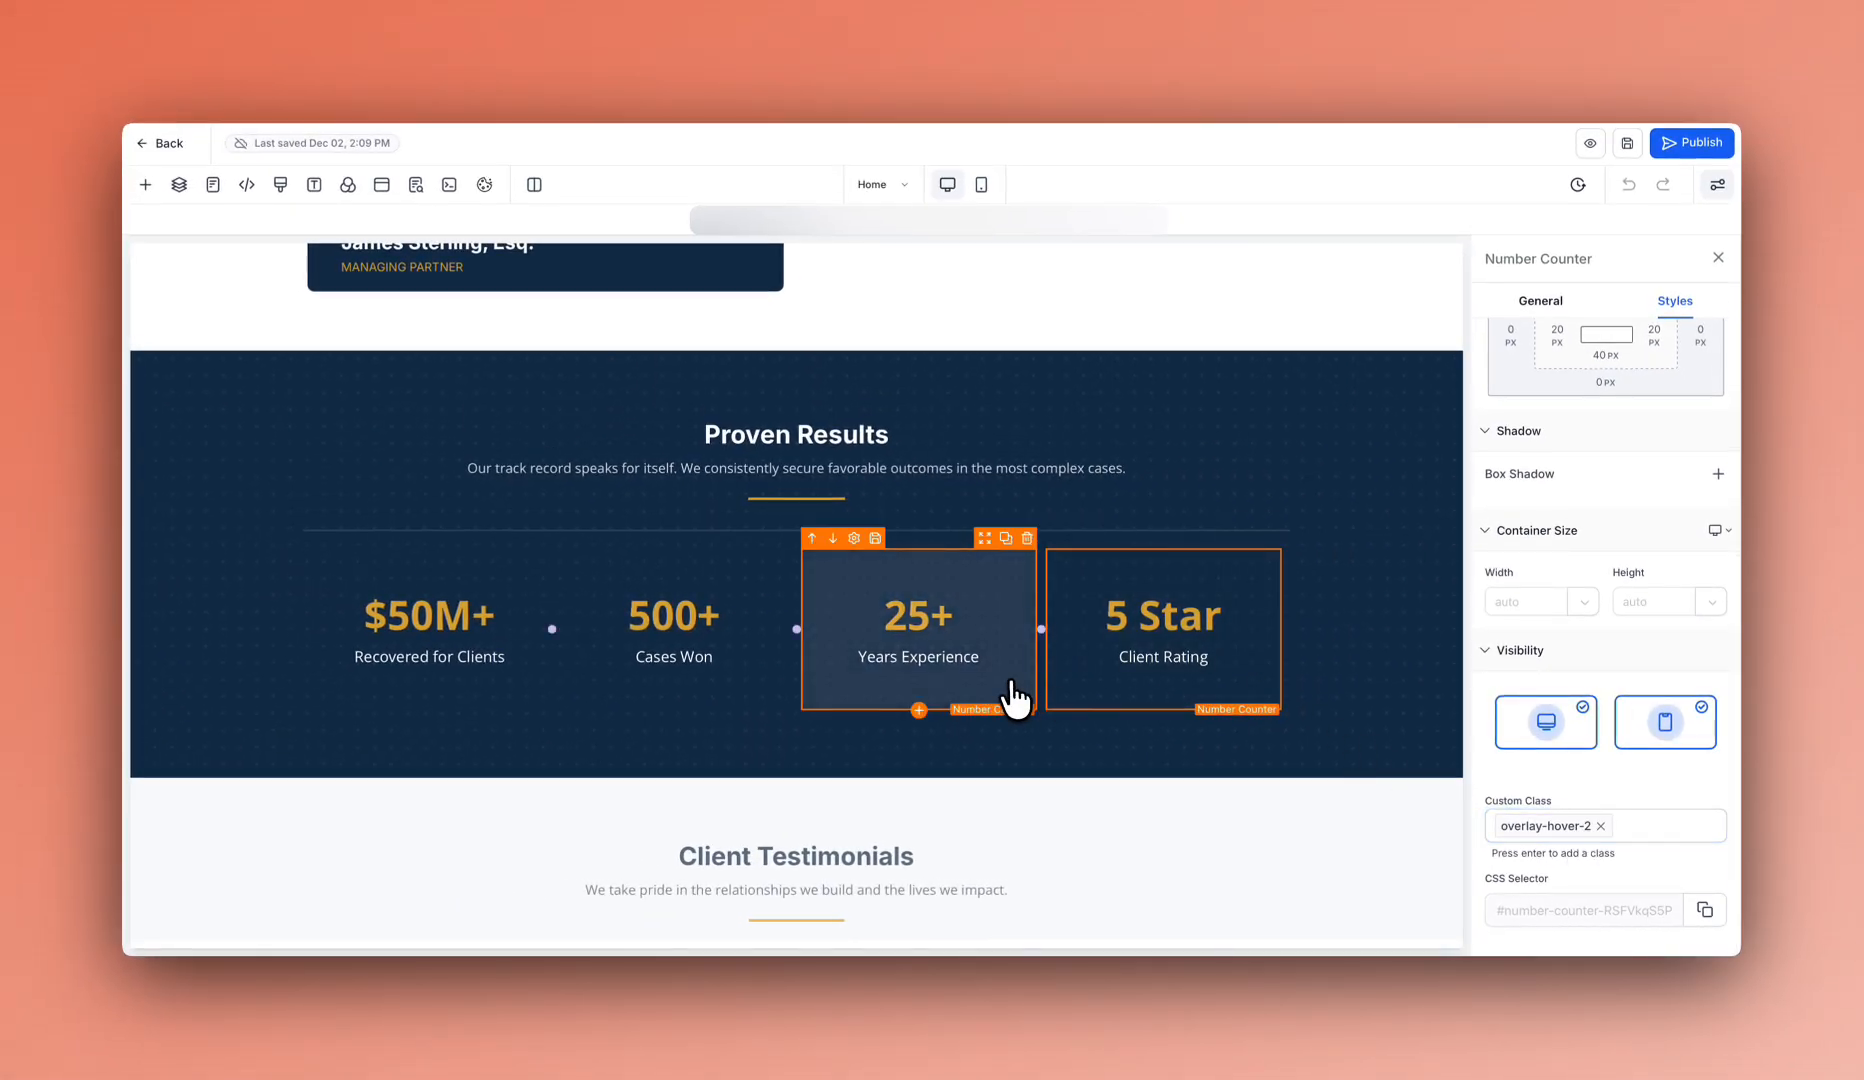
scroll(1340, 649, up, 3)
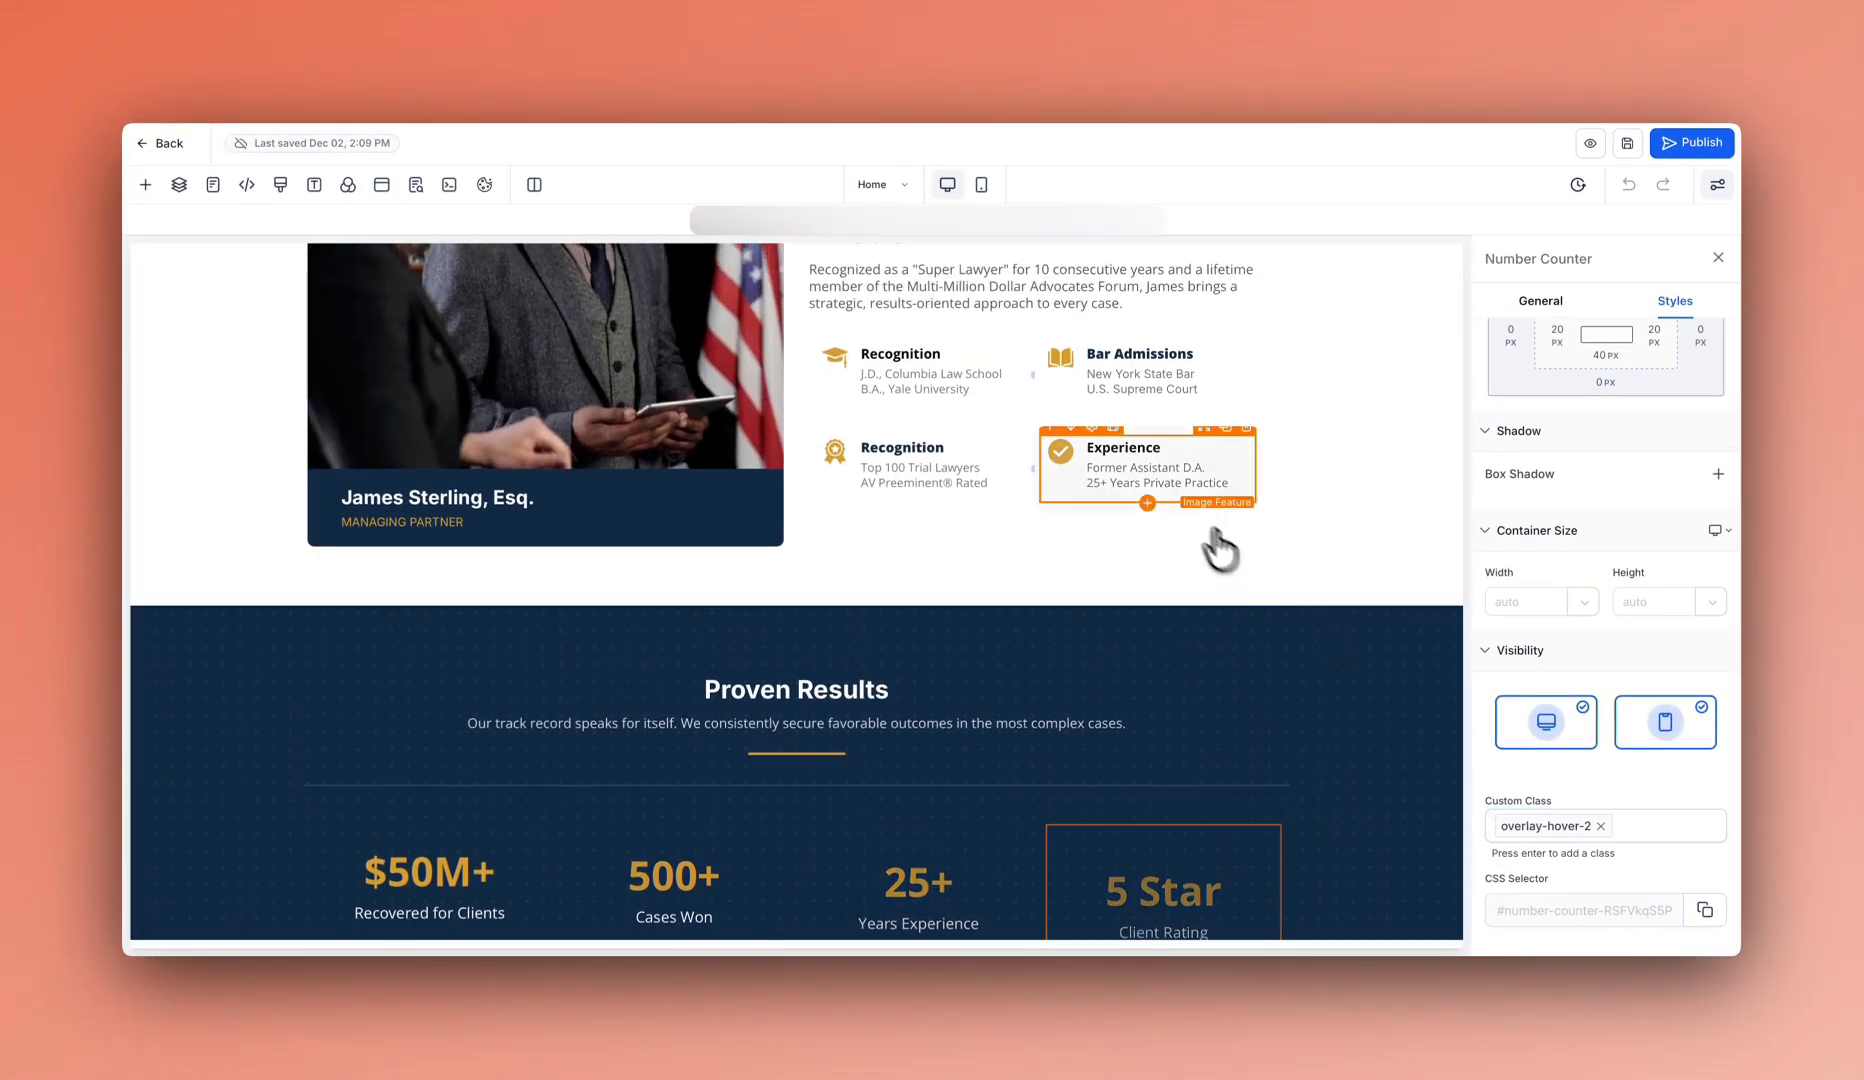
scroll(1345, 760, down, 2)
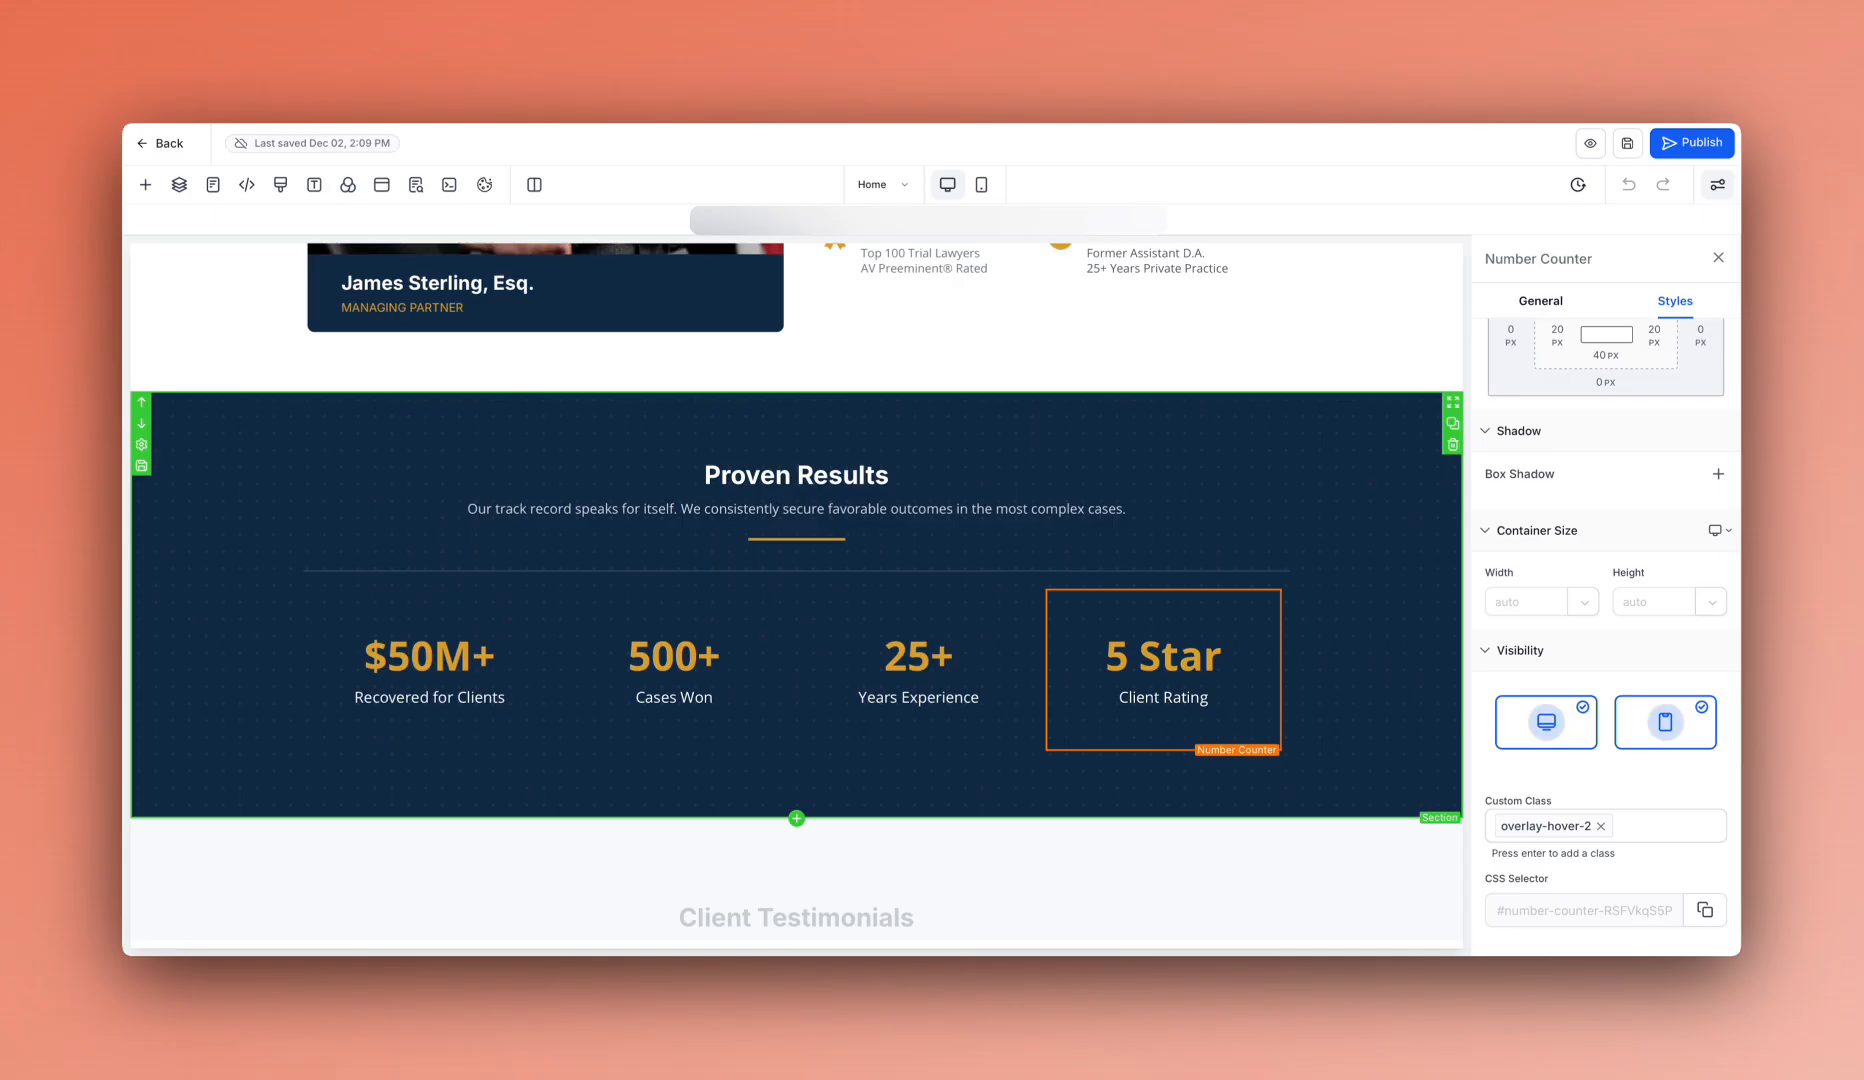
- Compare the Client Rating counter's custom class with that of the column holding the Experience item
click(1598, 826)
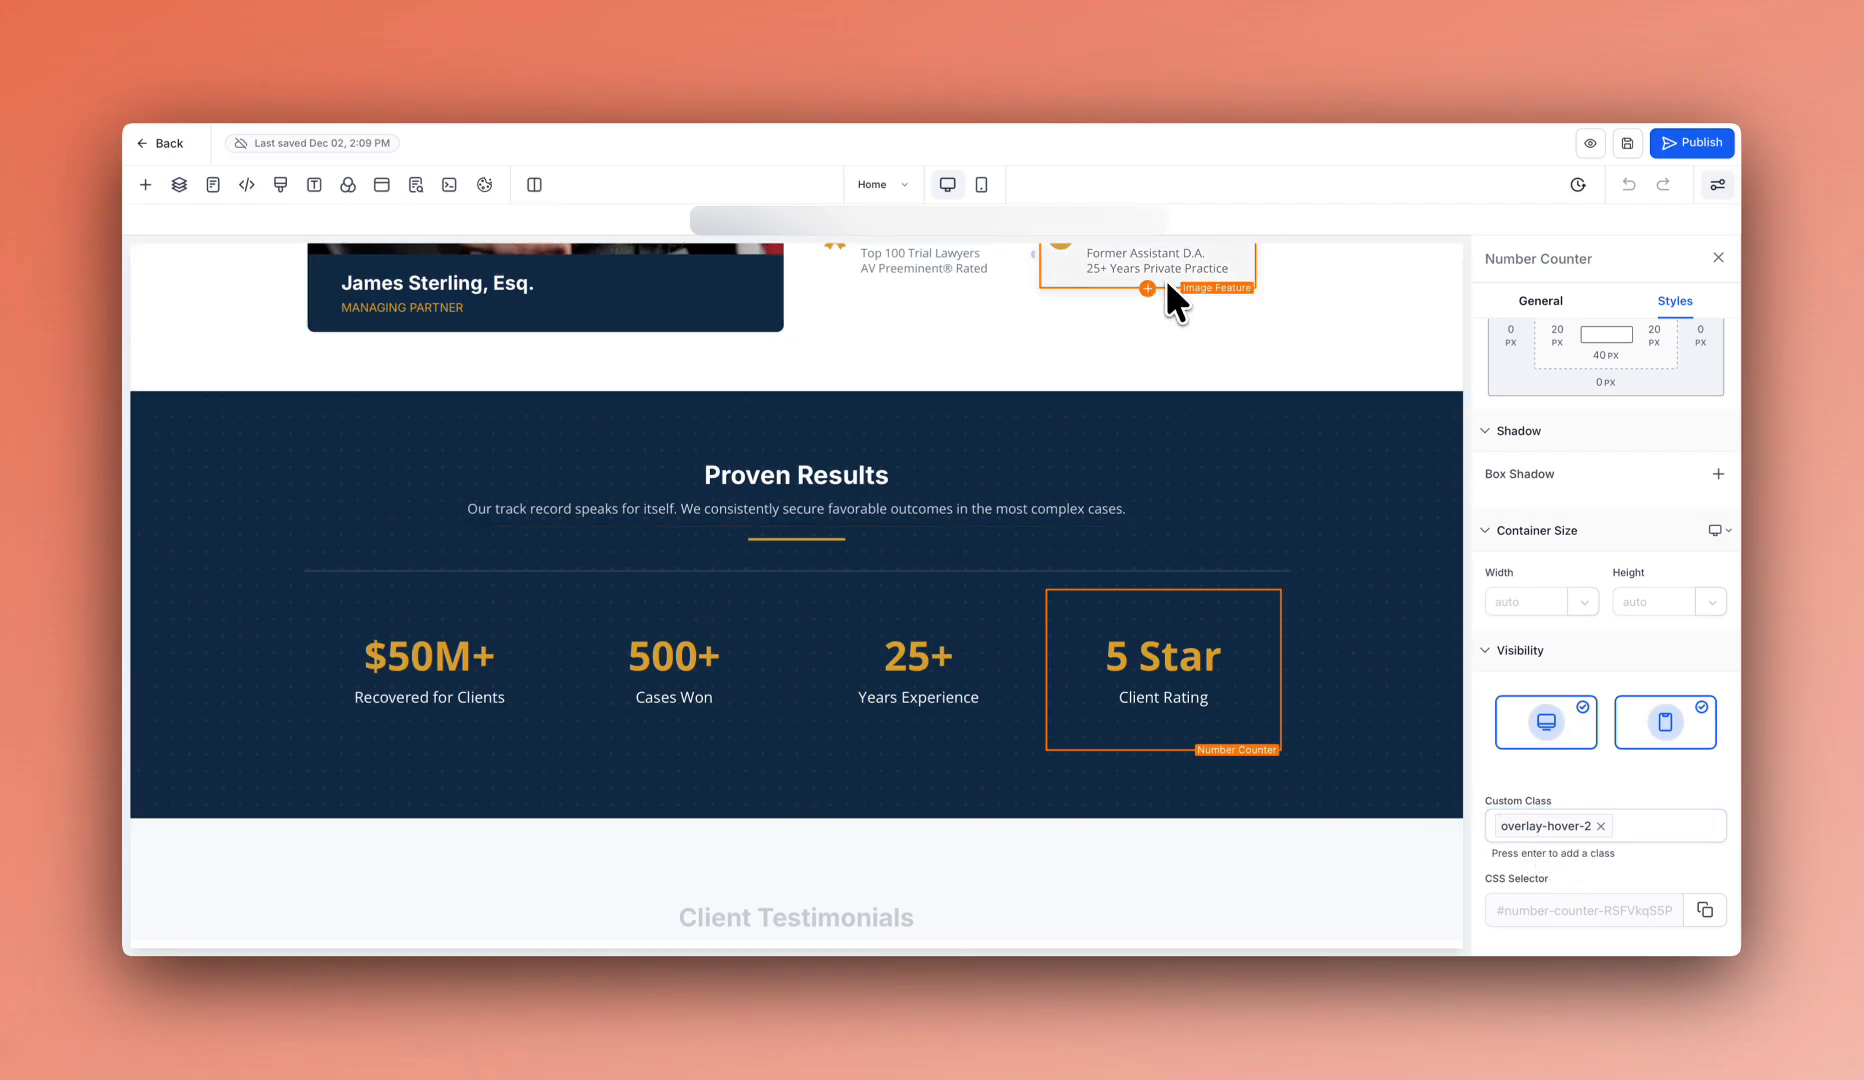
click(1168, 287)
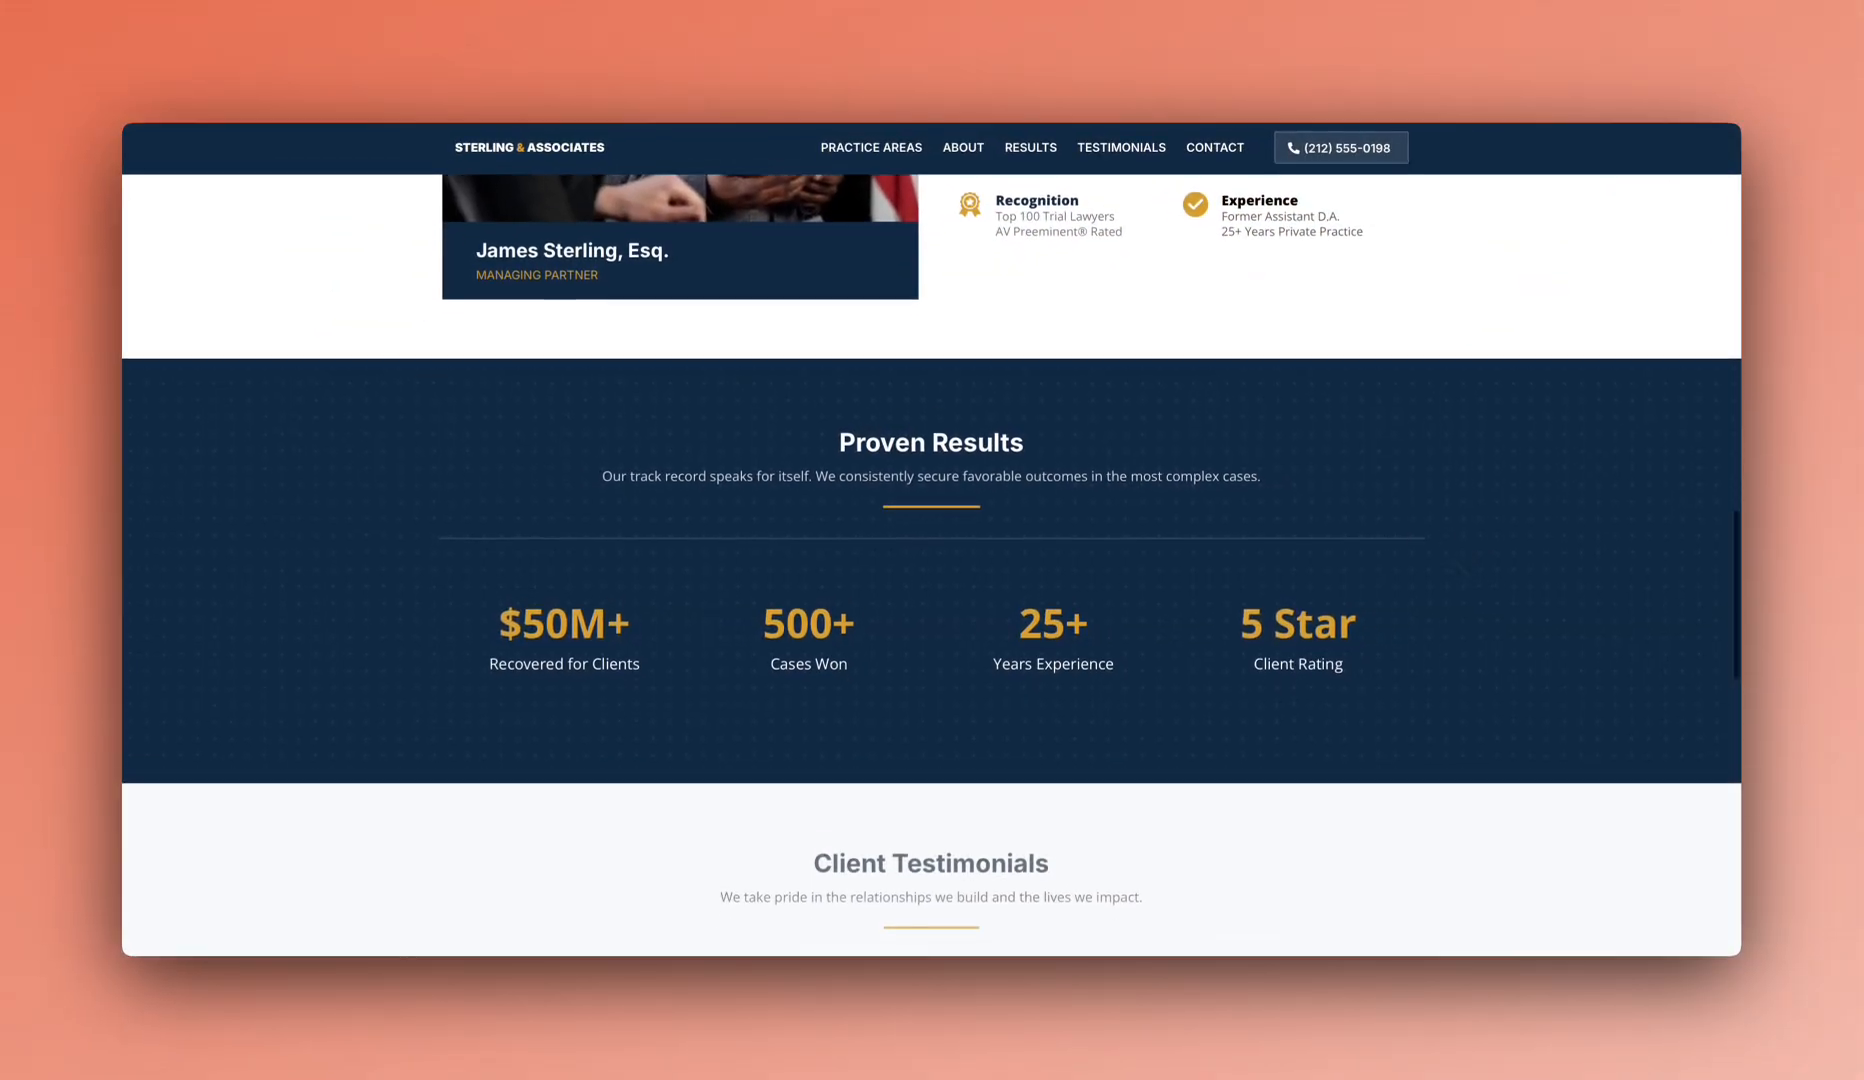
- View the Client Testimonials cards on the live page and select the third testimonial card's column in the page editor
scroll(1442, 558, down, 5)
scroll(931, 540, down, 2)
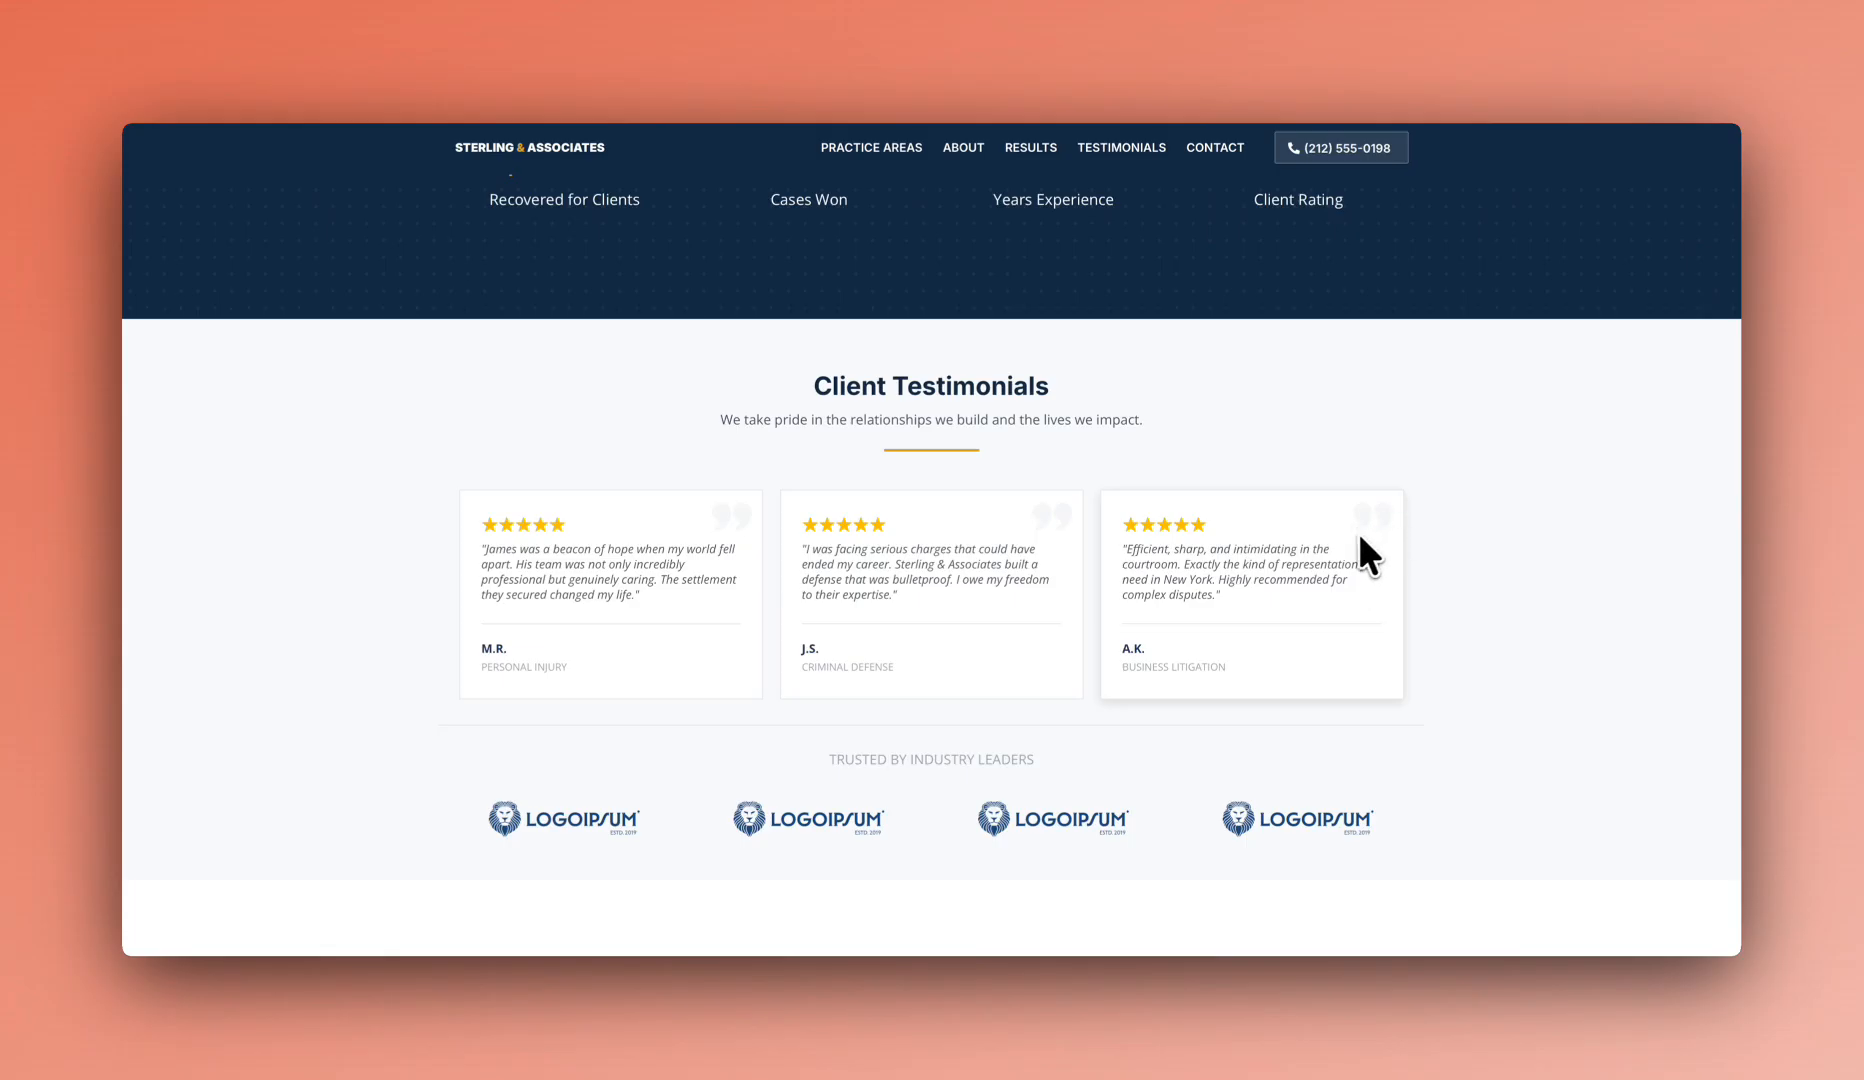
scroll(1366, 527, down, 1)
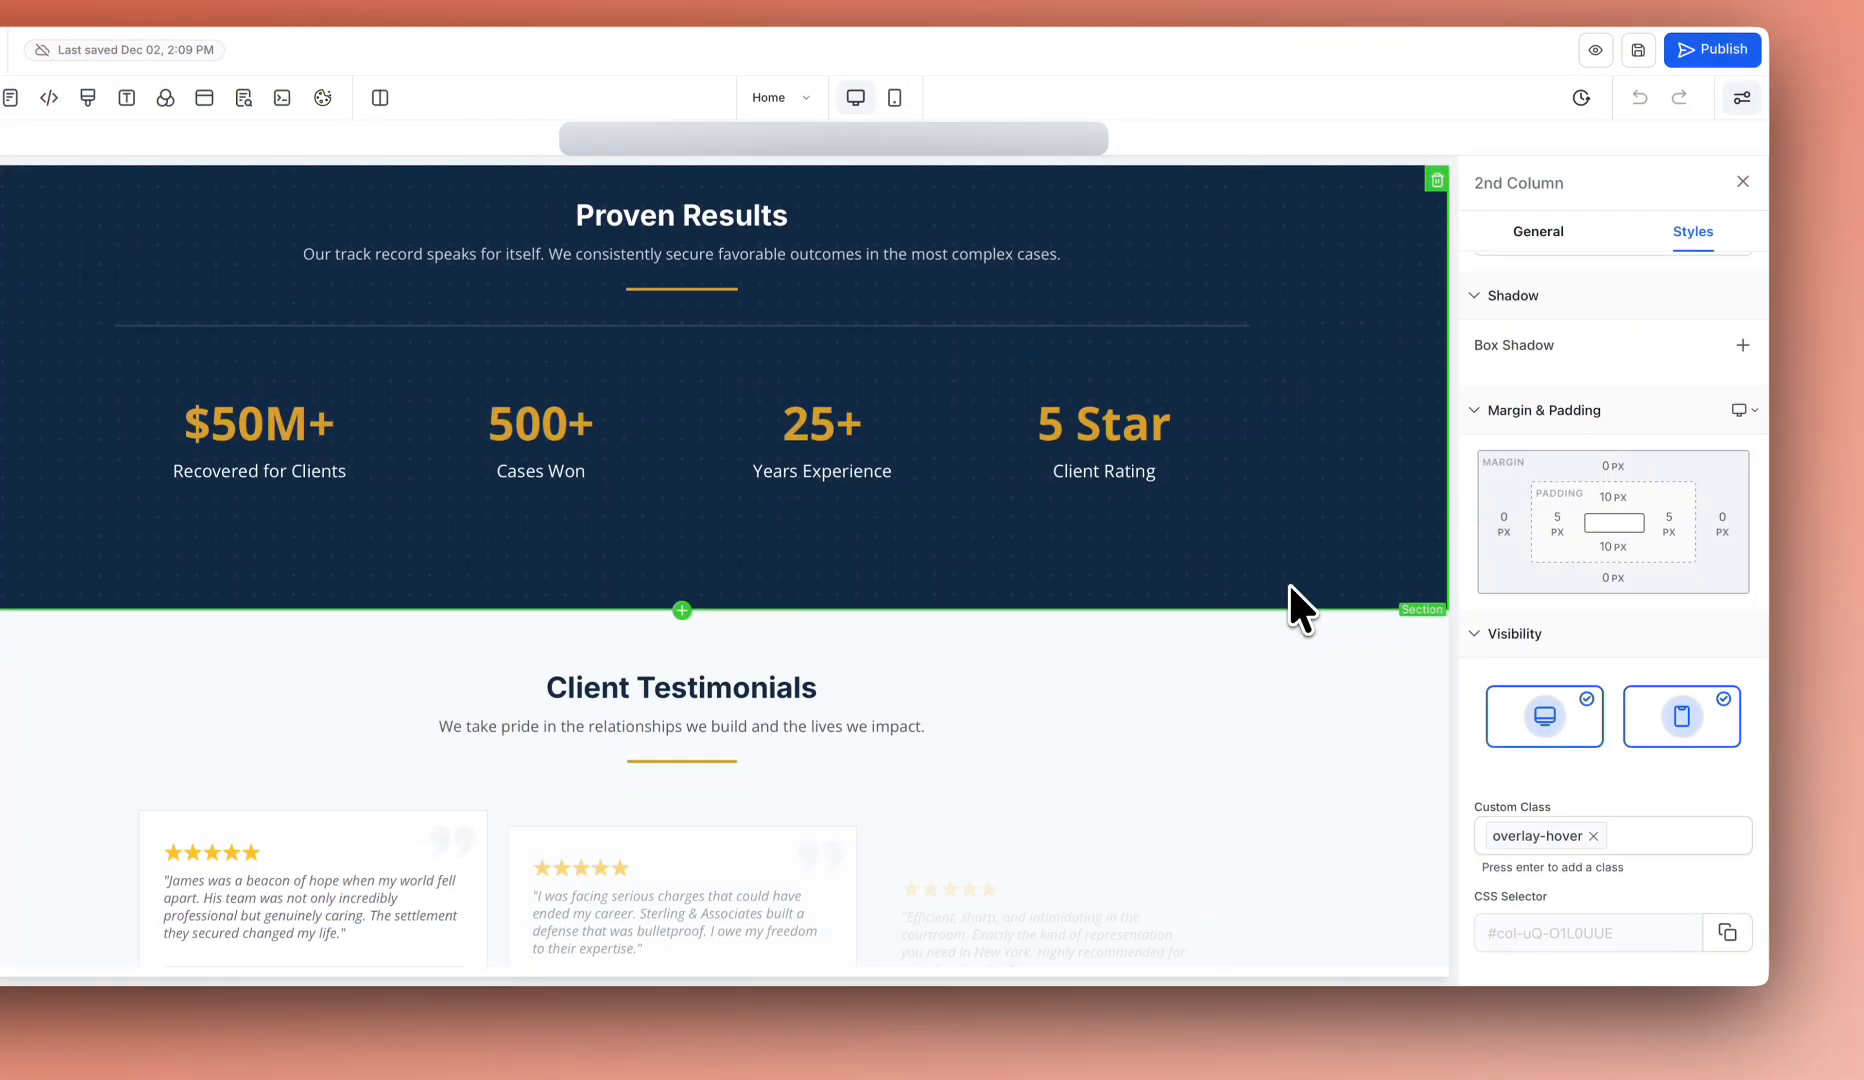
scroll(1300, 610, down, 2)
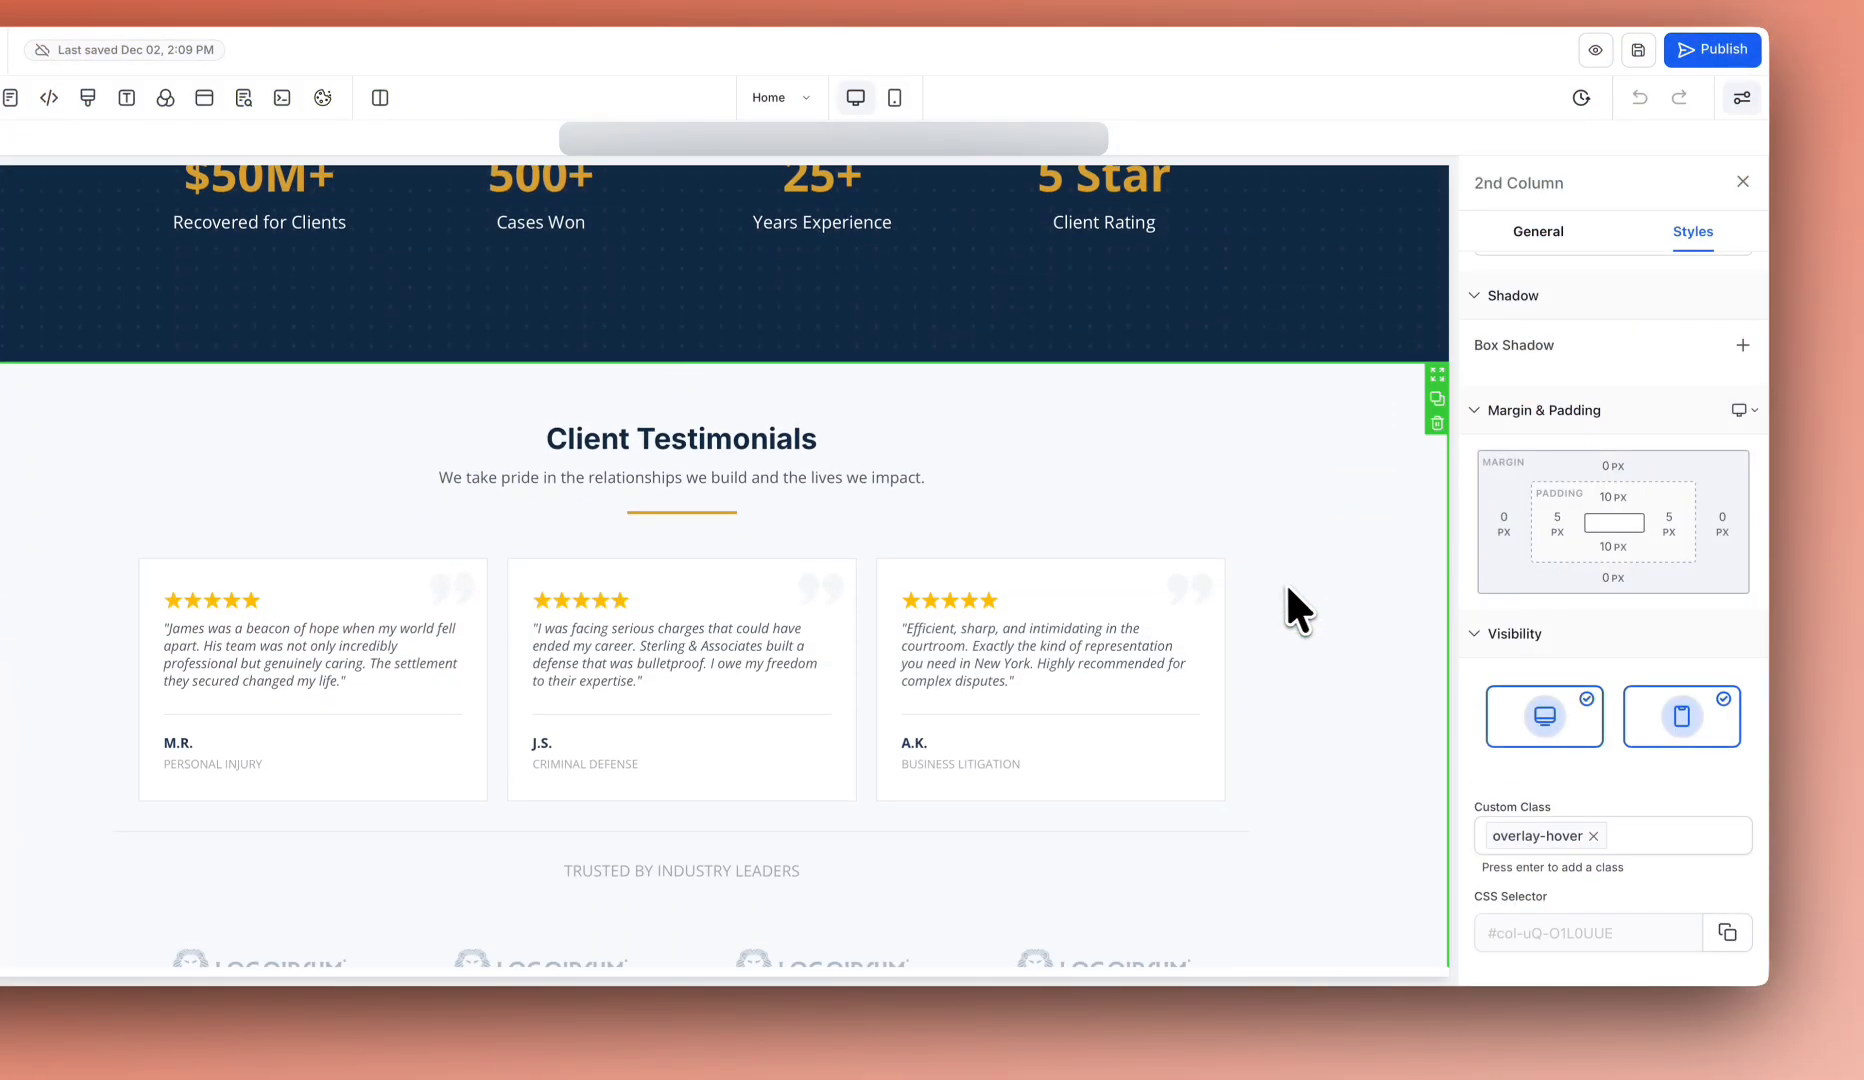
click(1201, 595)
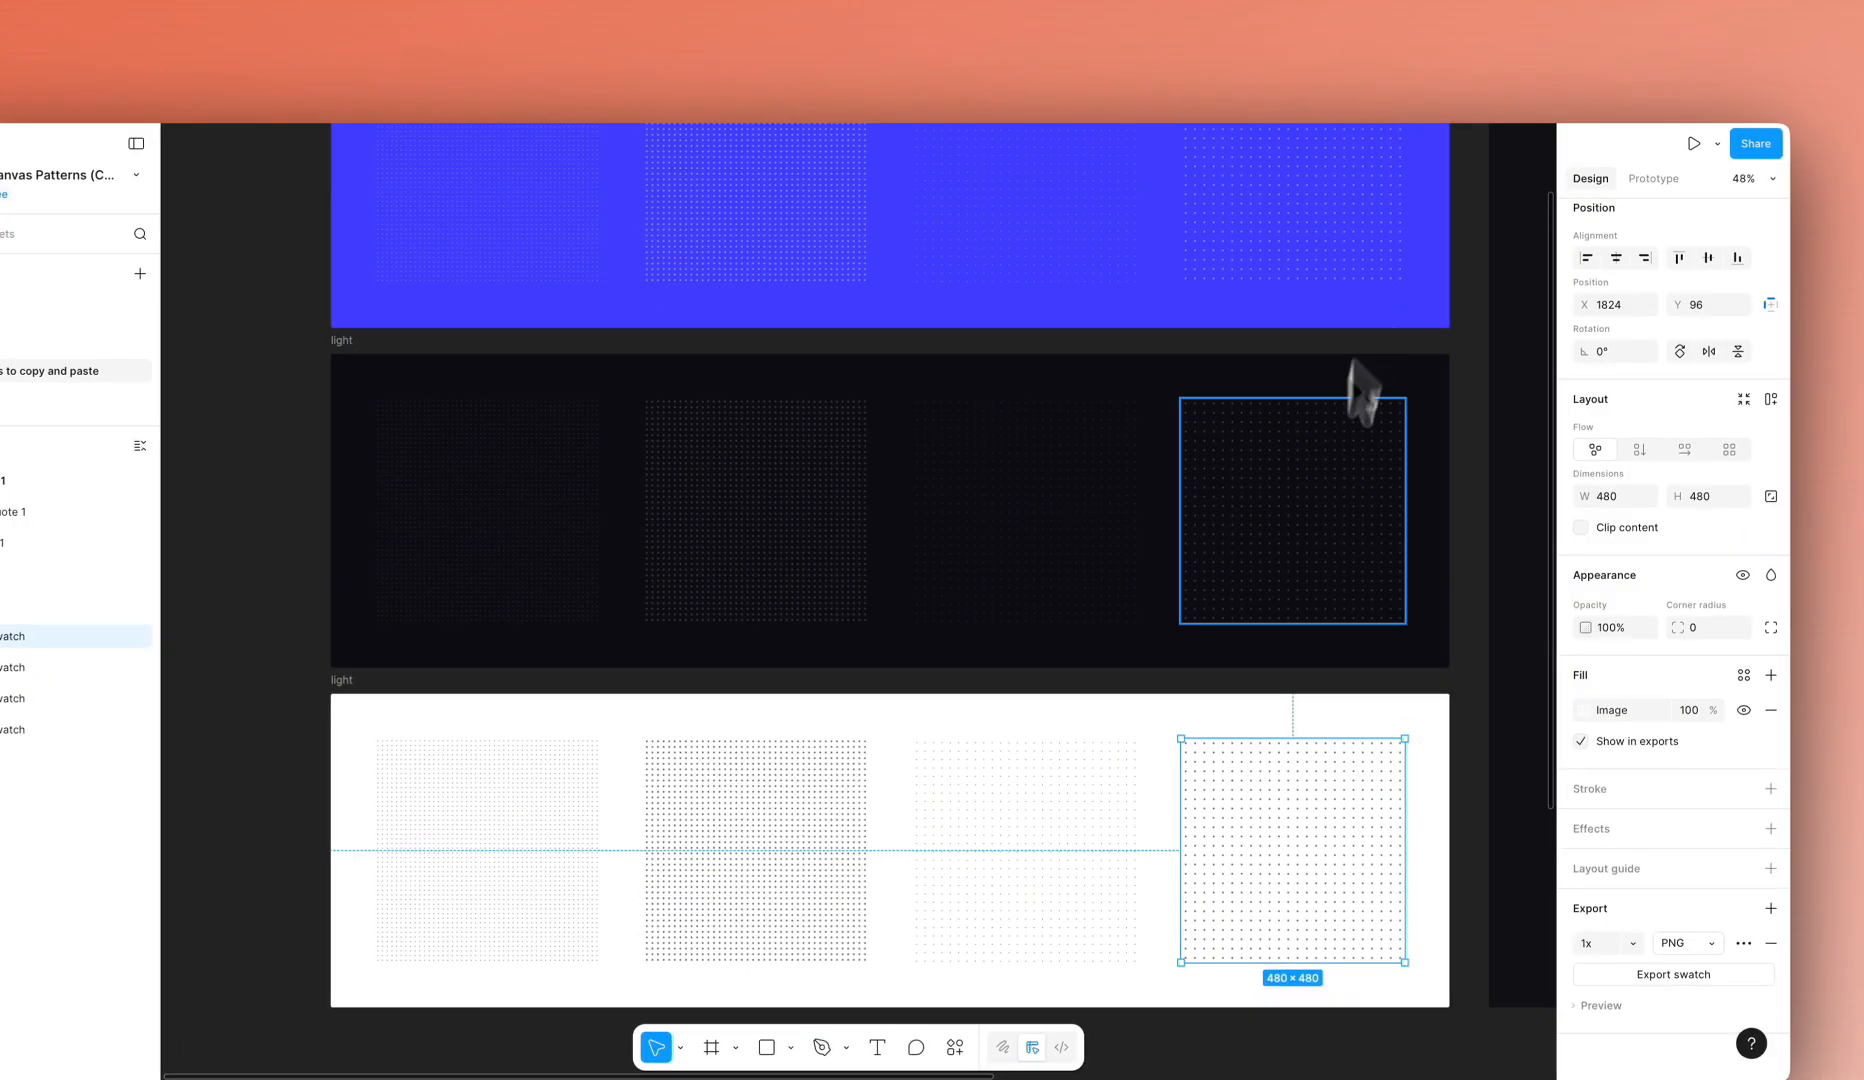
- Inspect the quote mark image in Frame 1 in Figma and the third testimonial card's background image settings in the page editor
scroll(1330, 500, down, 5)
scroll(1303, 593, down, 3)
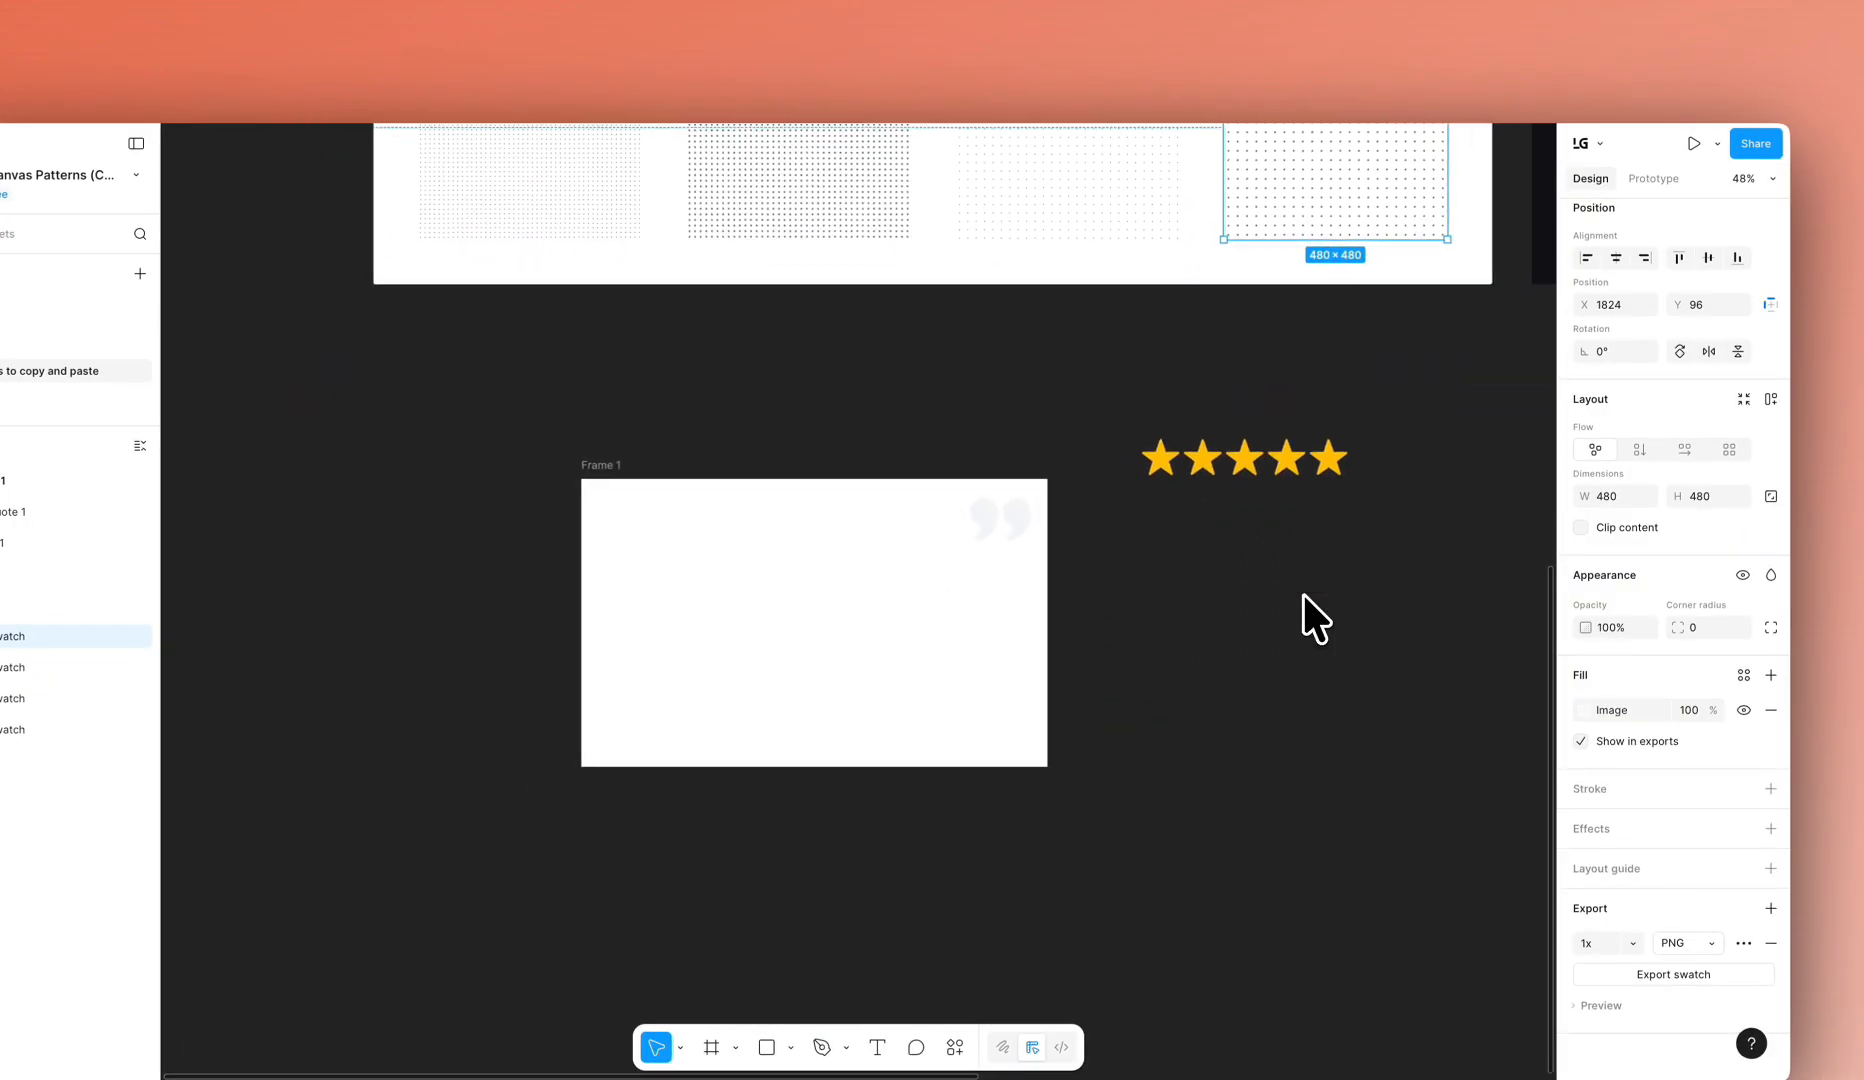
scroll(885, 604, up, 3)
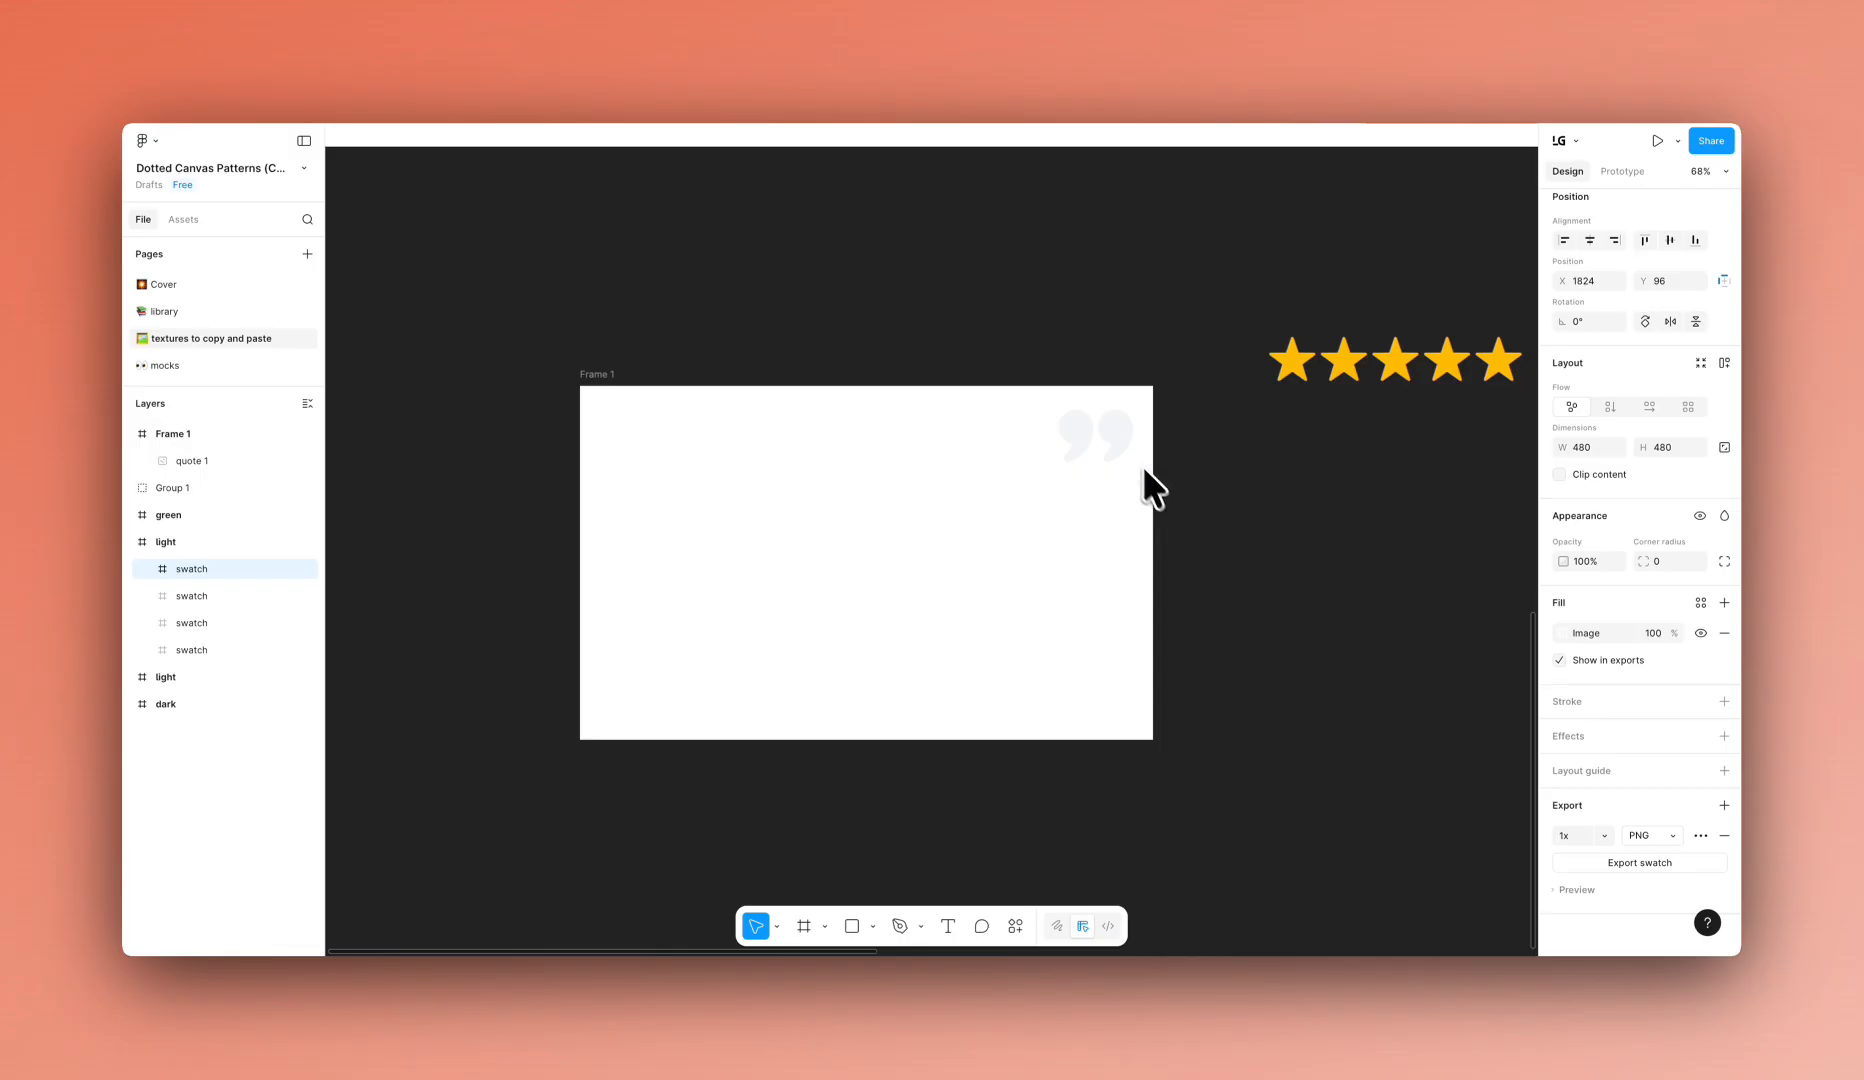
click(1105, 455)
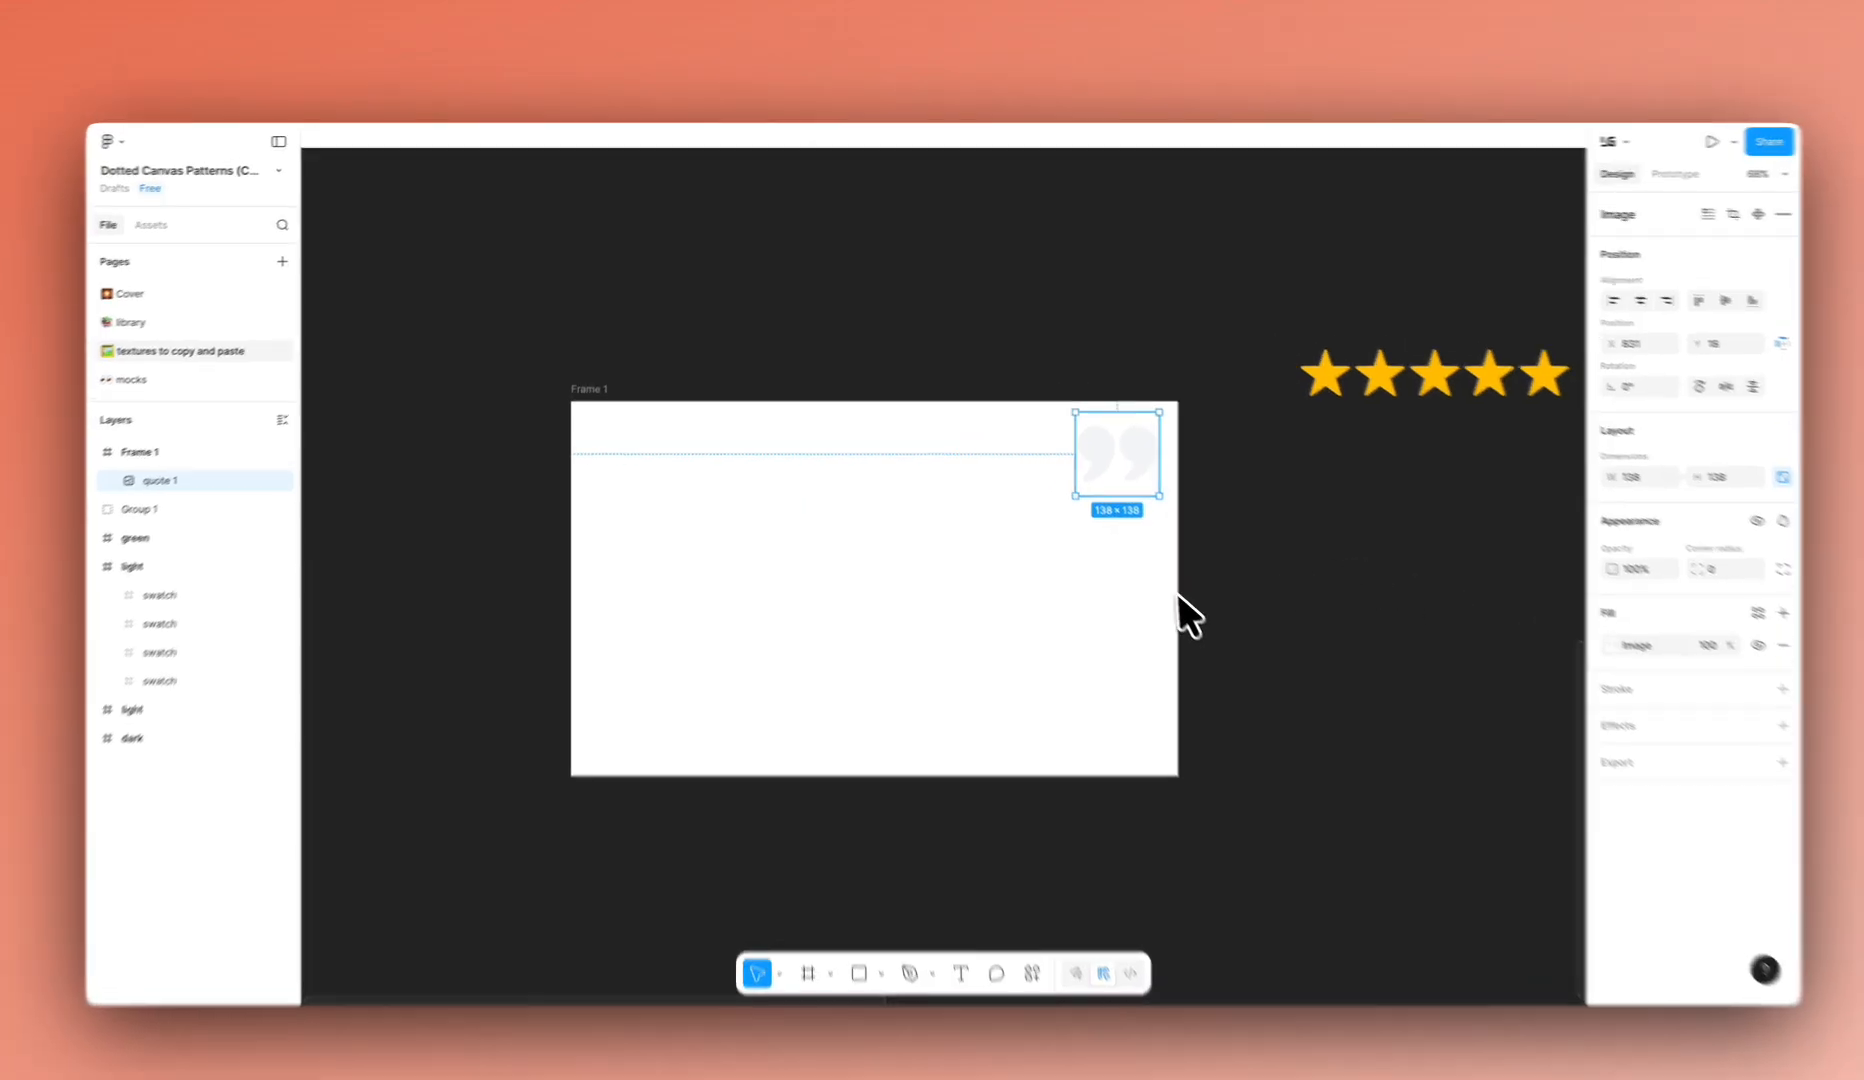
click(1140, 570)
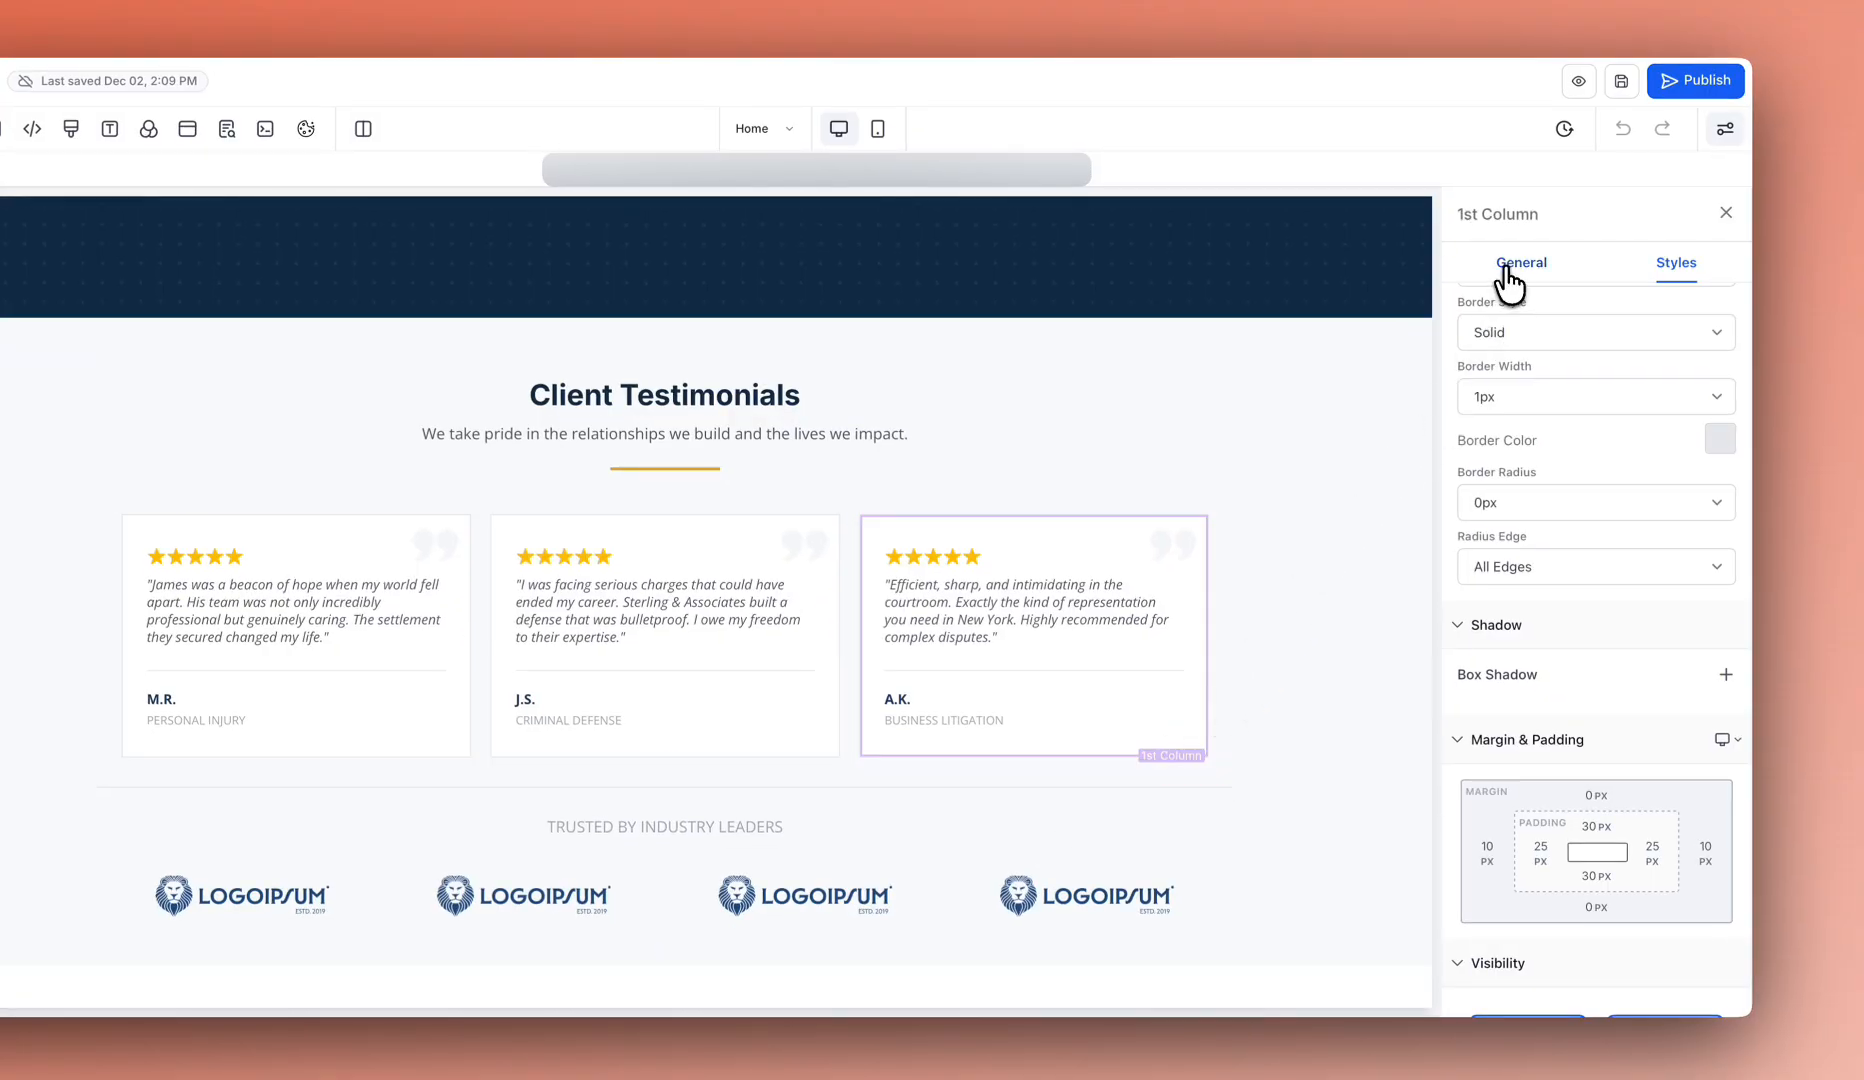
click(1507, 270)
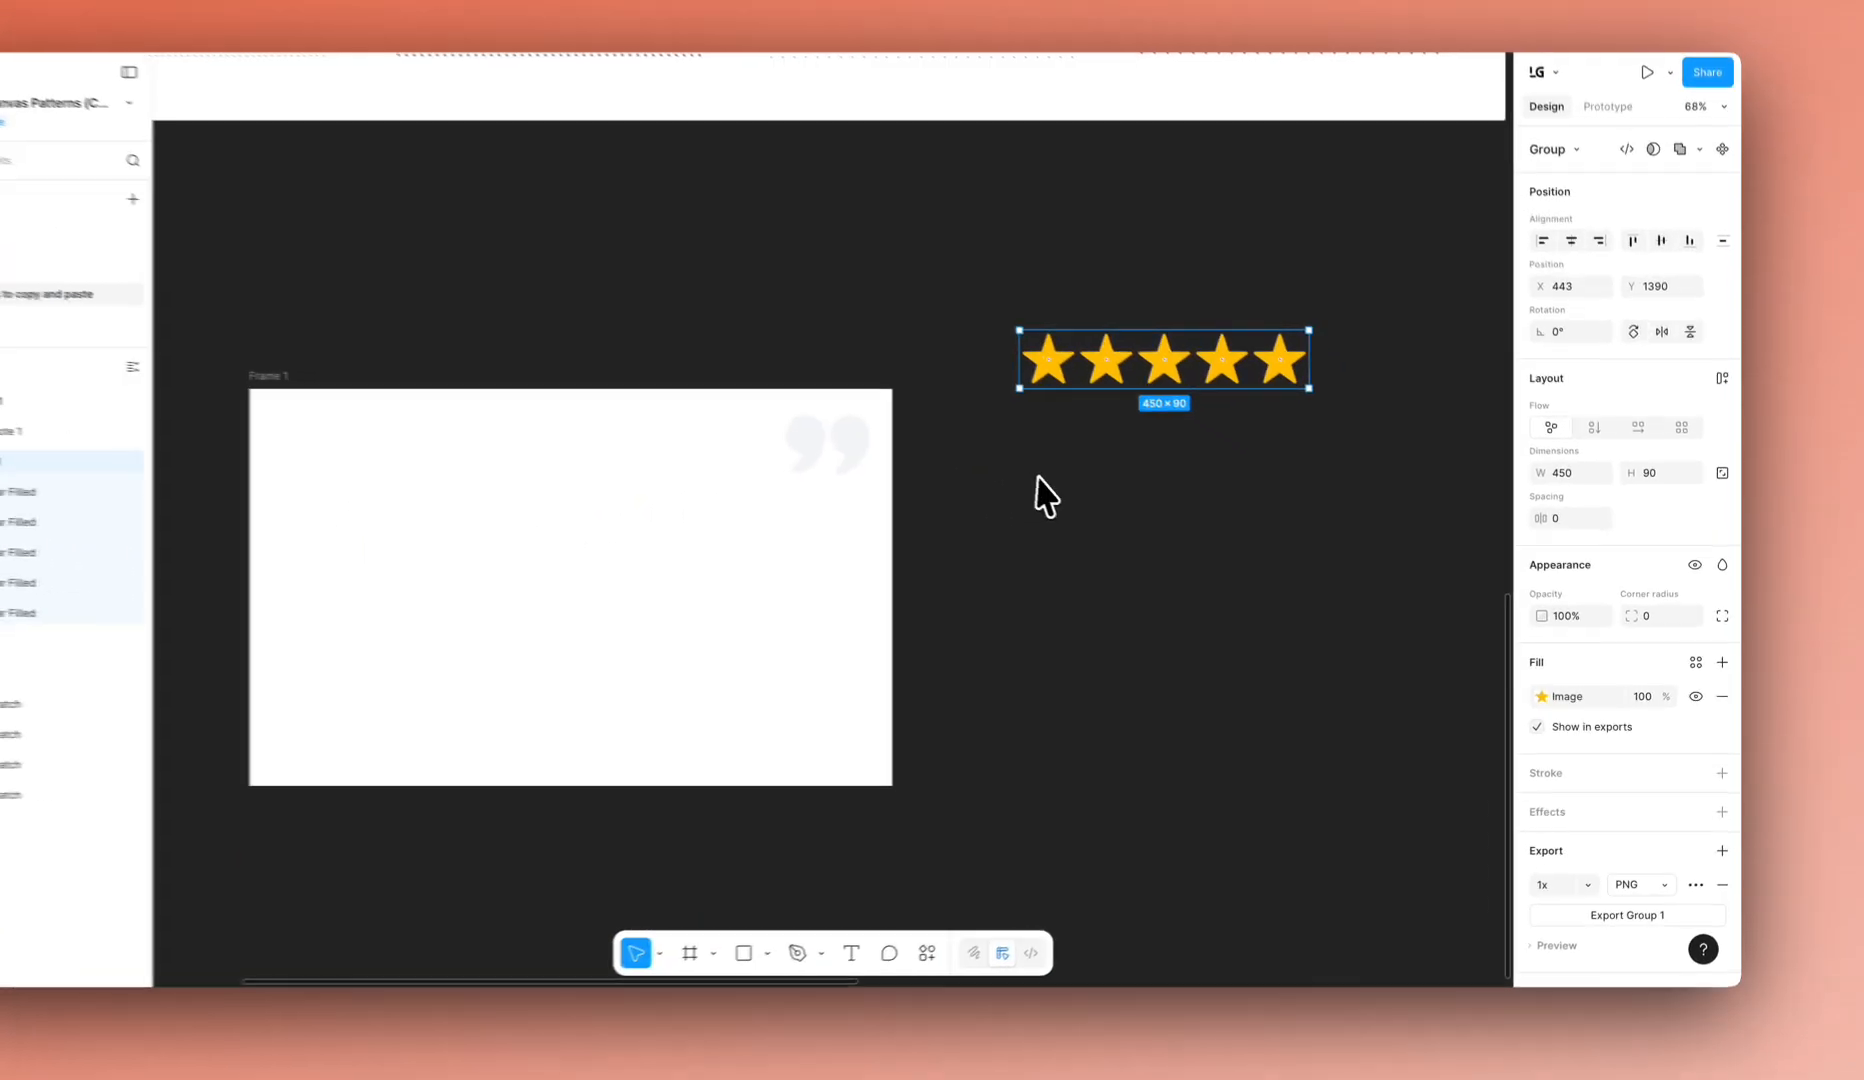
- Inspect the five-star group in Figma and the matching star image in the third testimonial card in the page editor
click(1118, 503)
click(1243, 418)
scroll(1666, 810, down, 1)
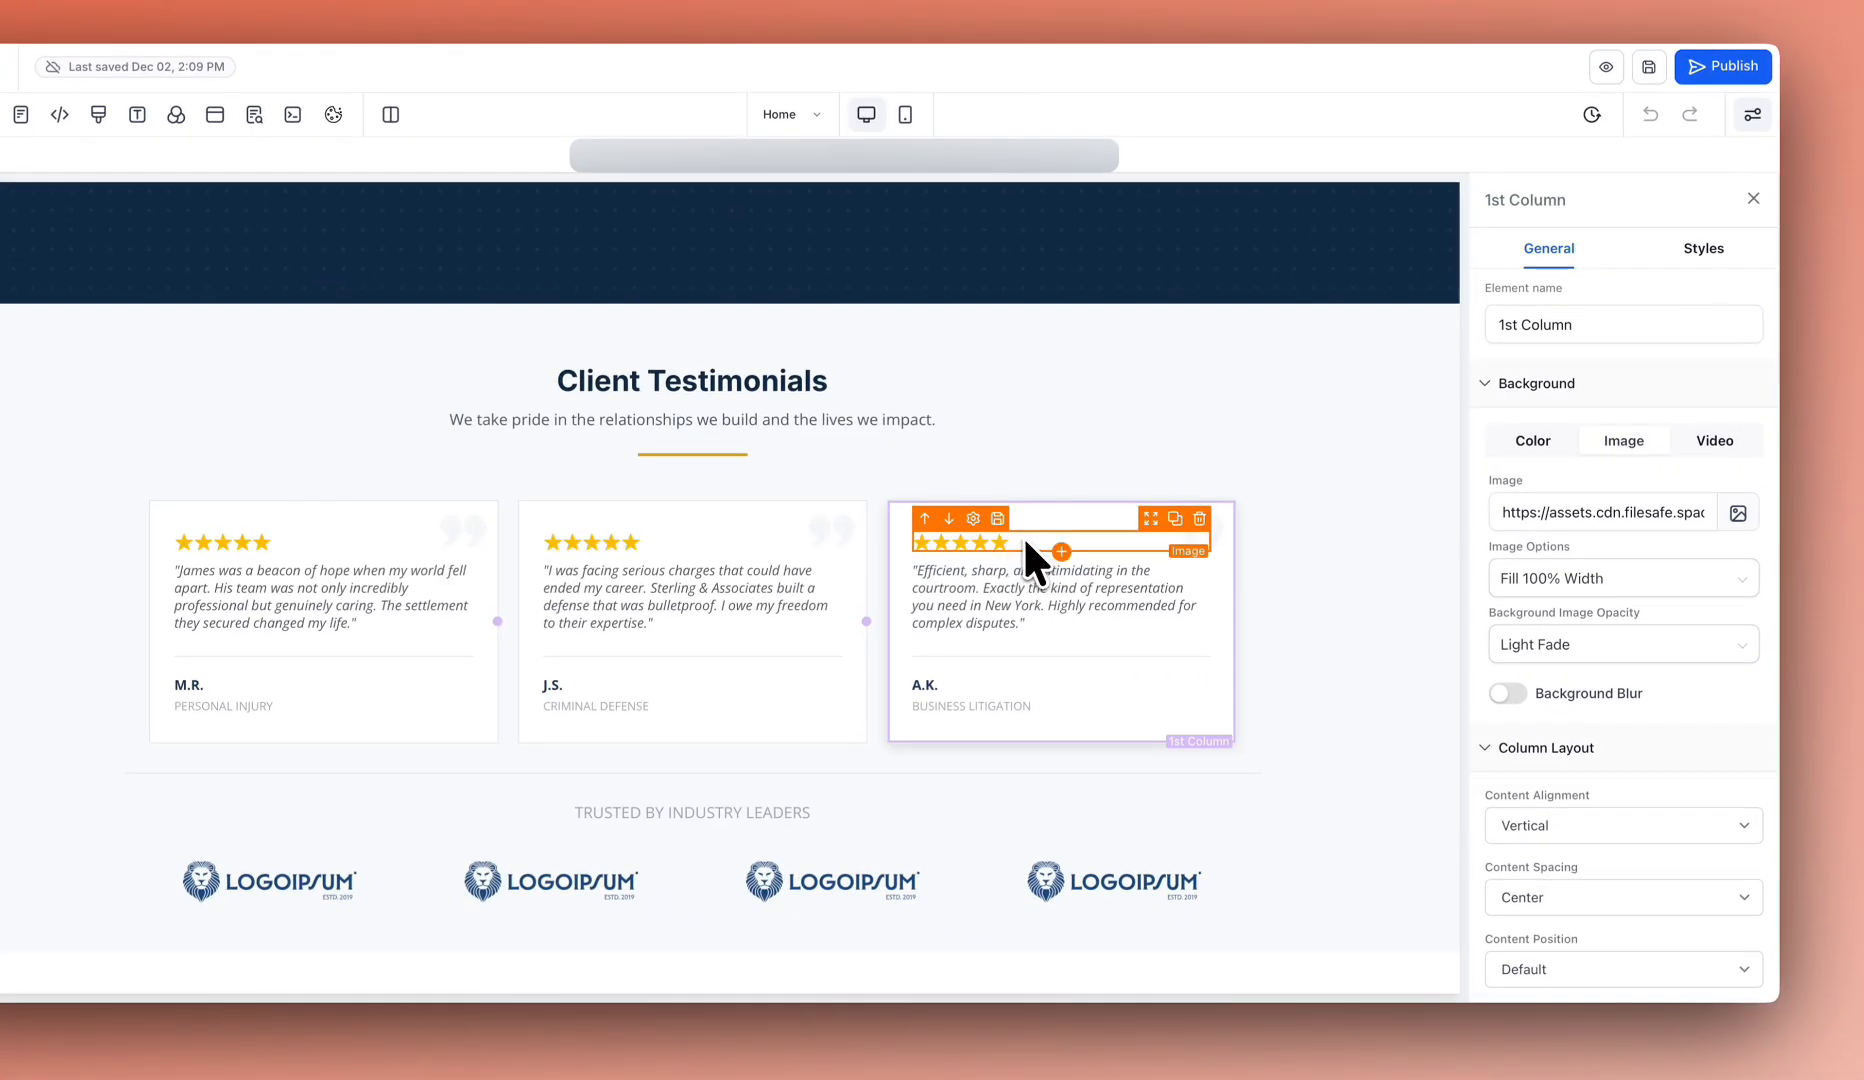
click(1024, 535)
click(1375, 590)
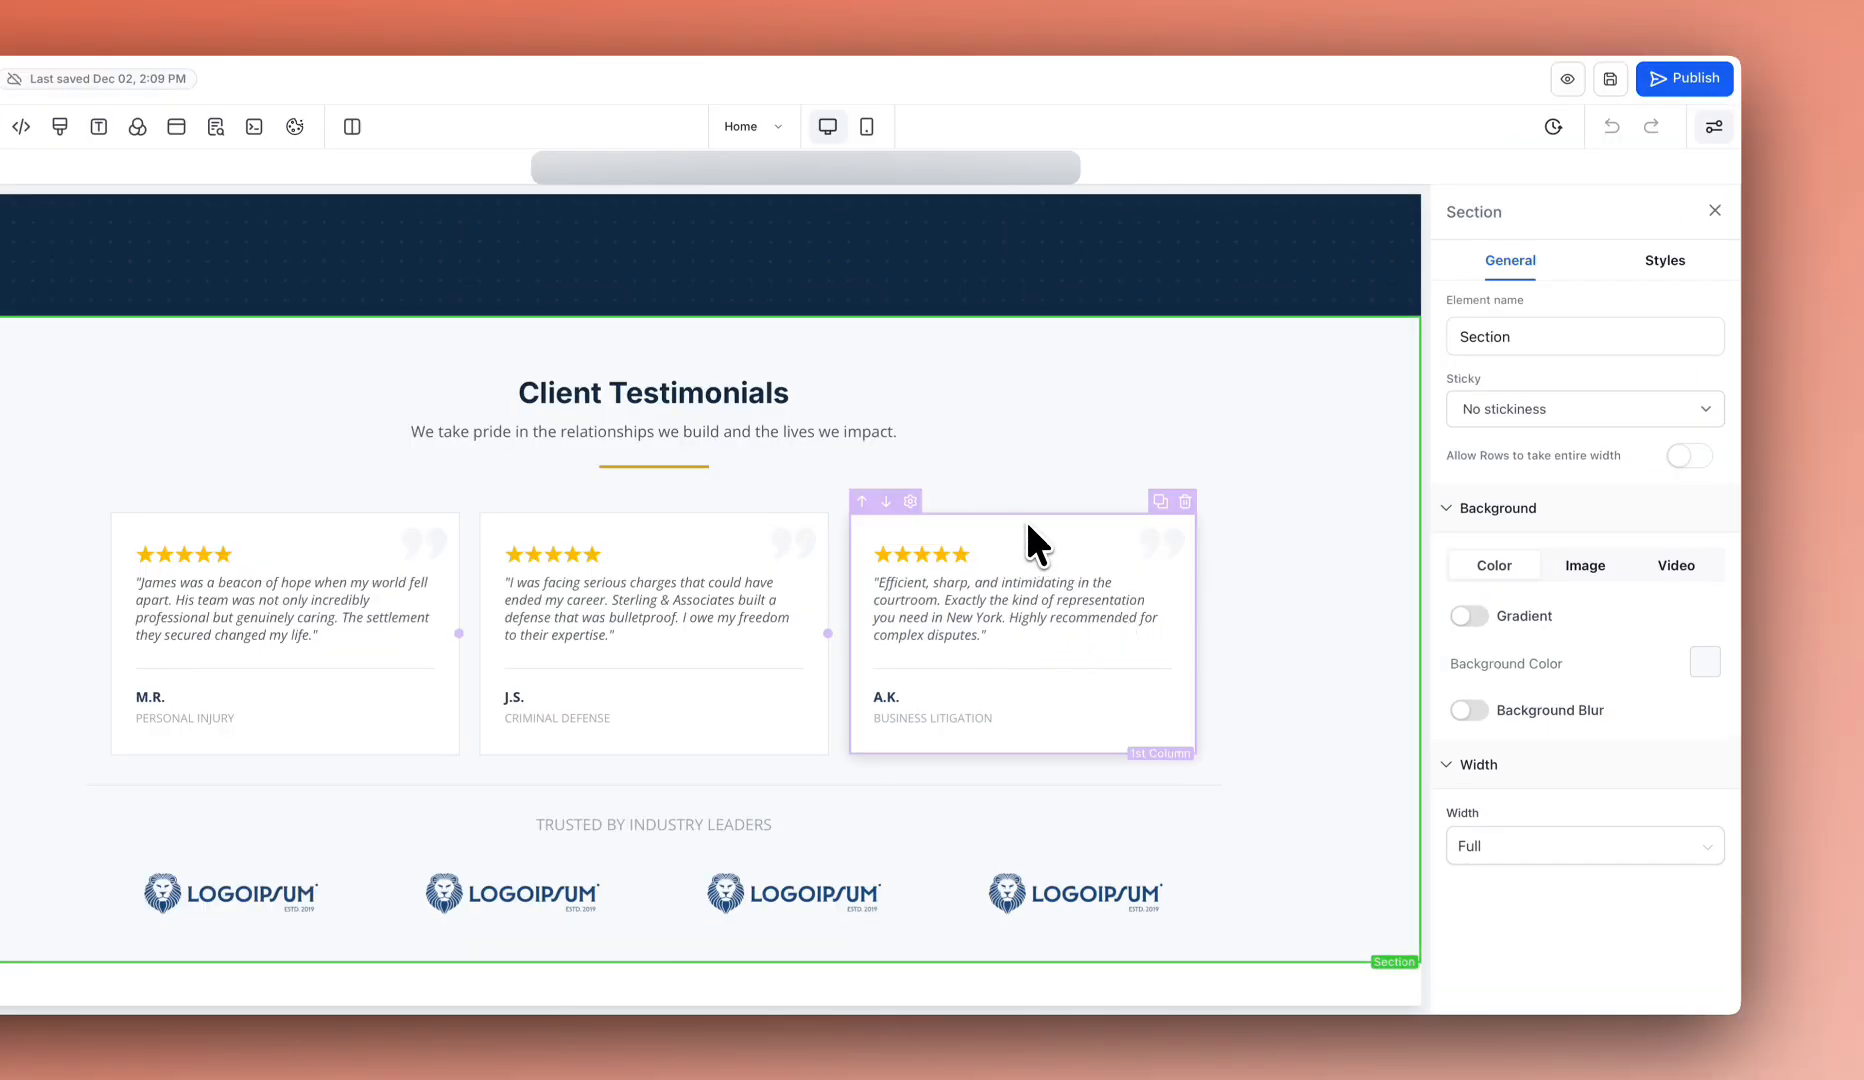
- Check the third testimonial card's custom classes and compare its hover effect with the Civil Rights practice card's
click(1121, 528)
click(1662, 262)
scroll(1580, 770, down, 6)
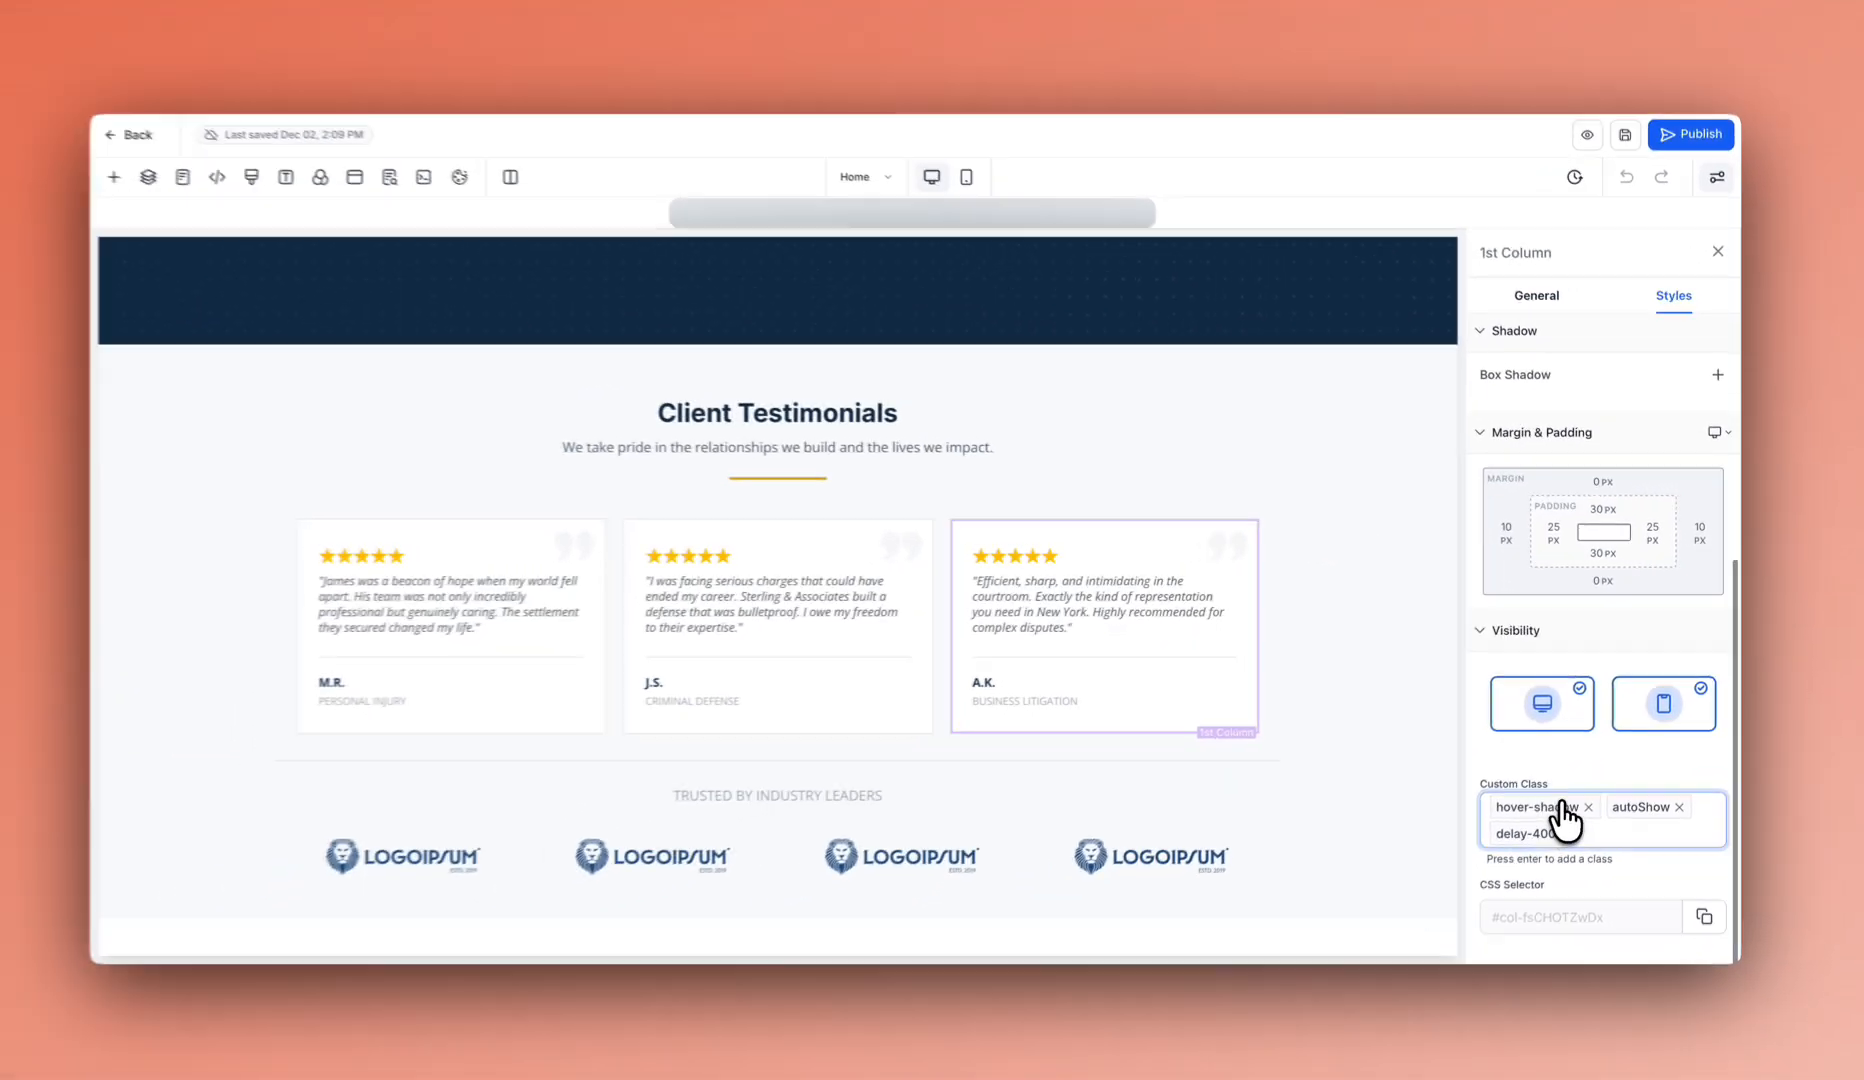
scroll(1222, 613, up, 10)
scroll(1285, 610, up, 8)
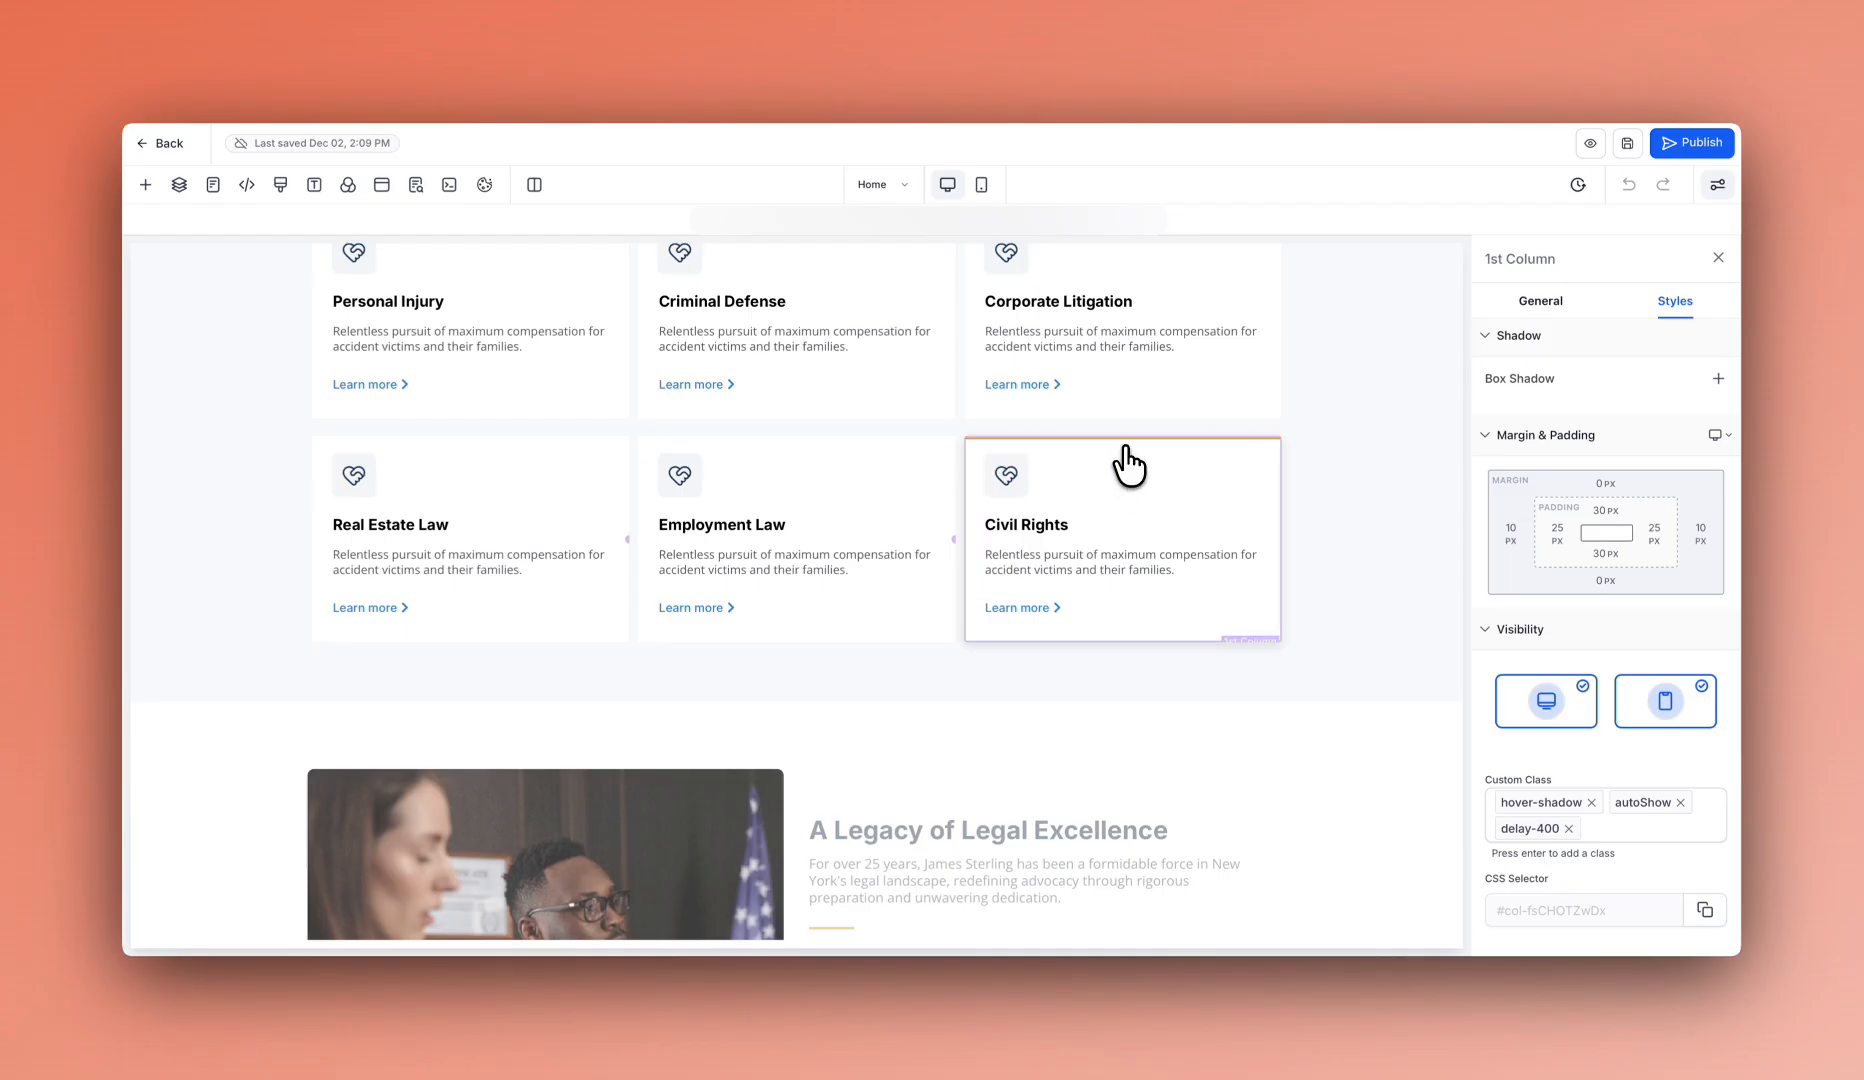
scroll(1198, 560, down, 10)
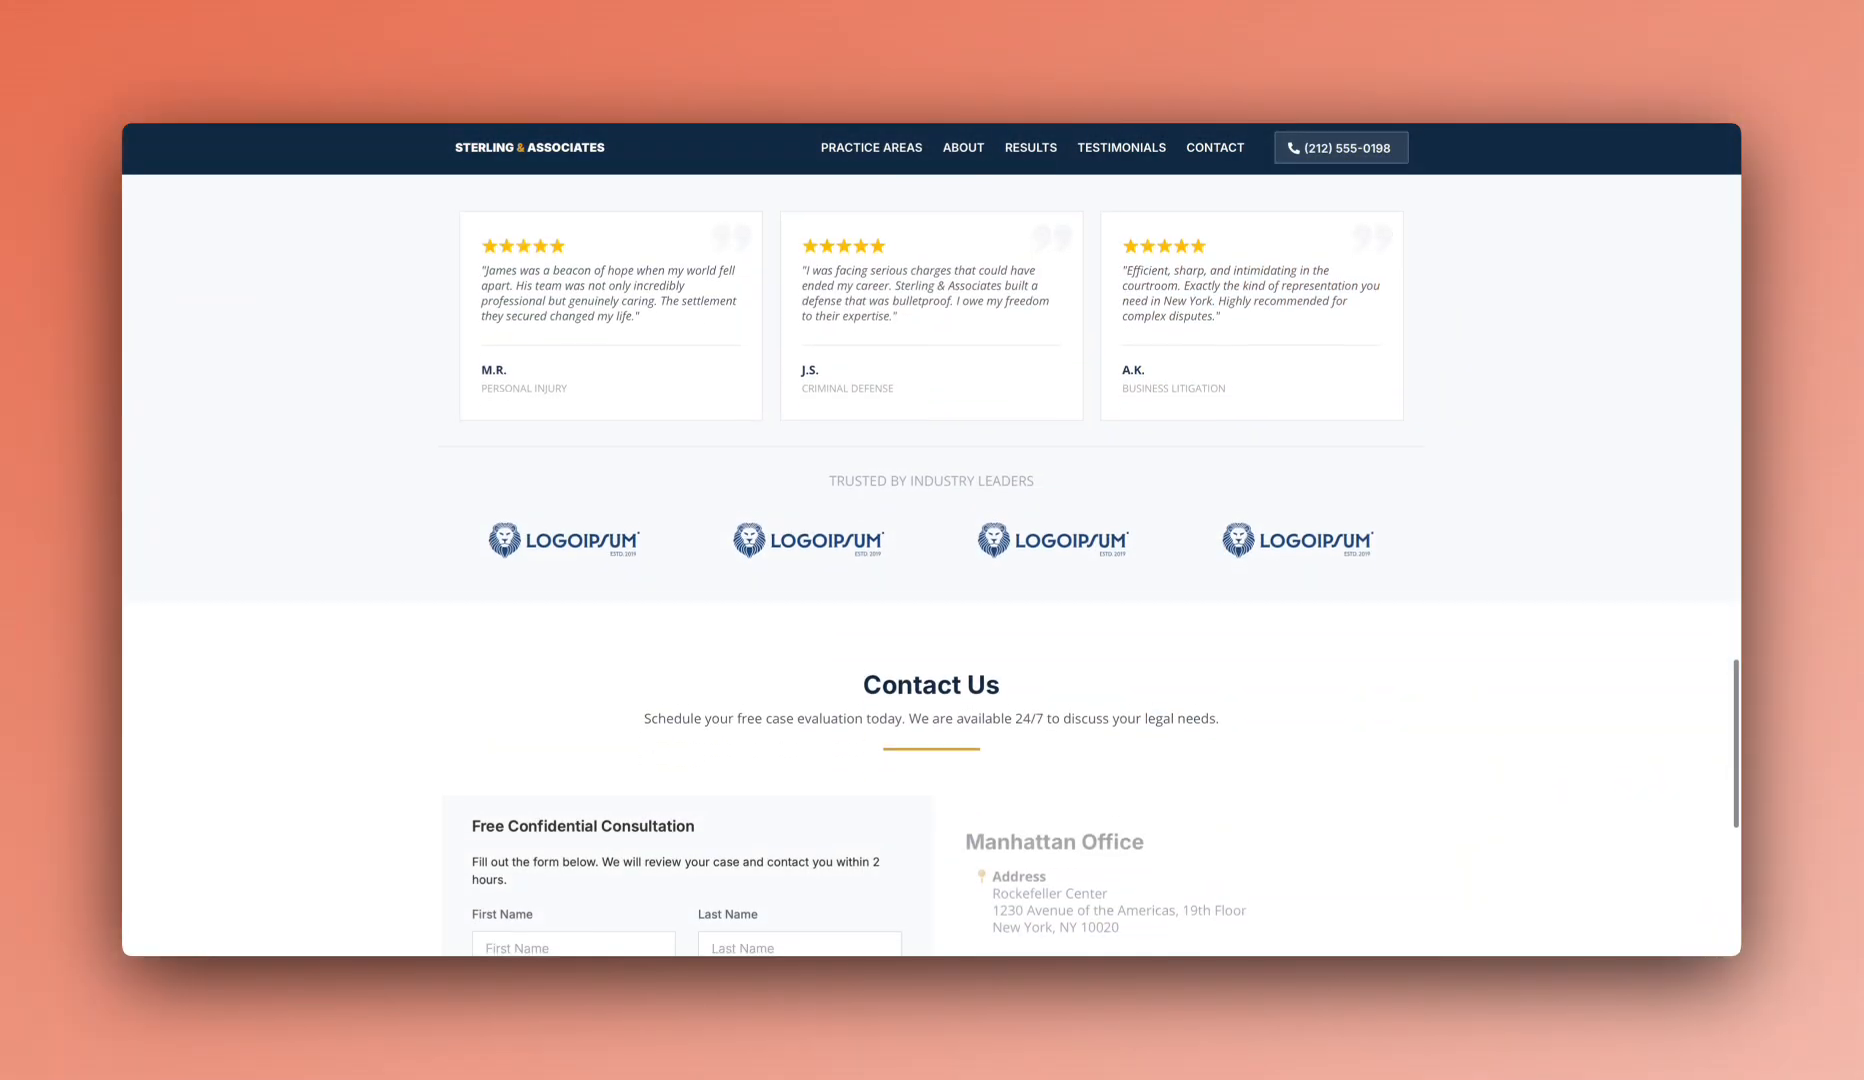
- View the Contact Us section on the live page, highlighting text in the consultation form and the Manhattan Office address
scroll(931, 580, down, 3)
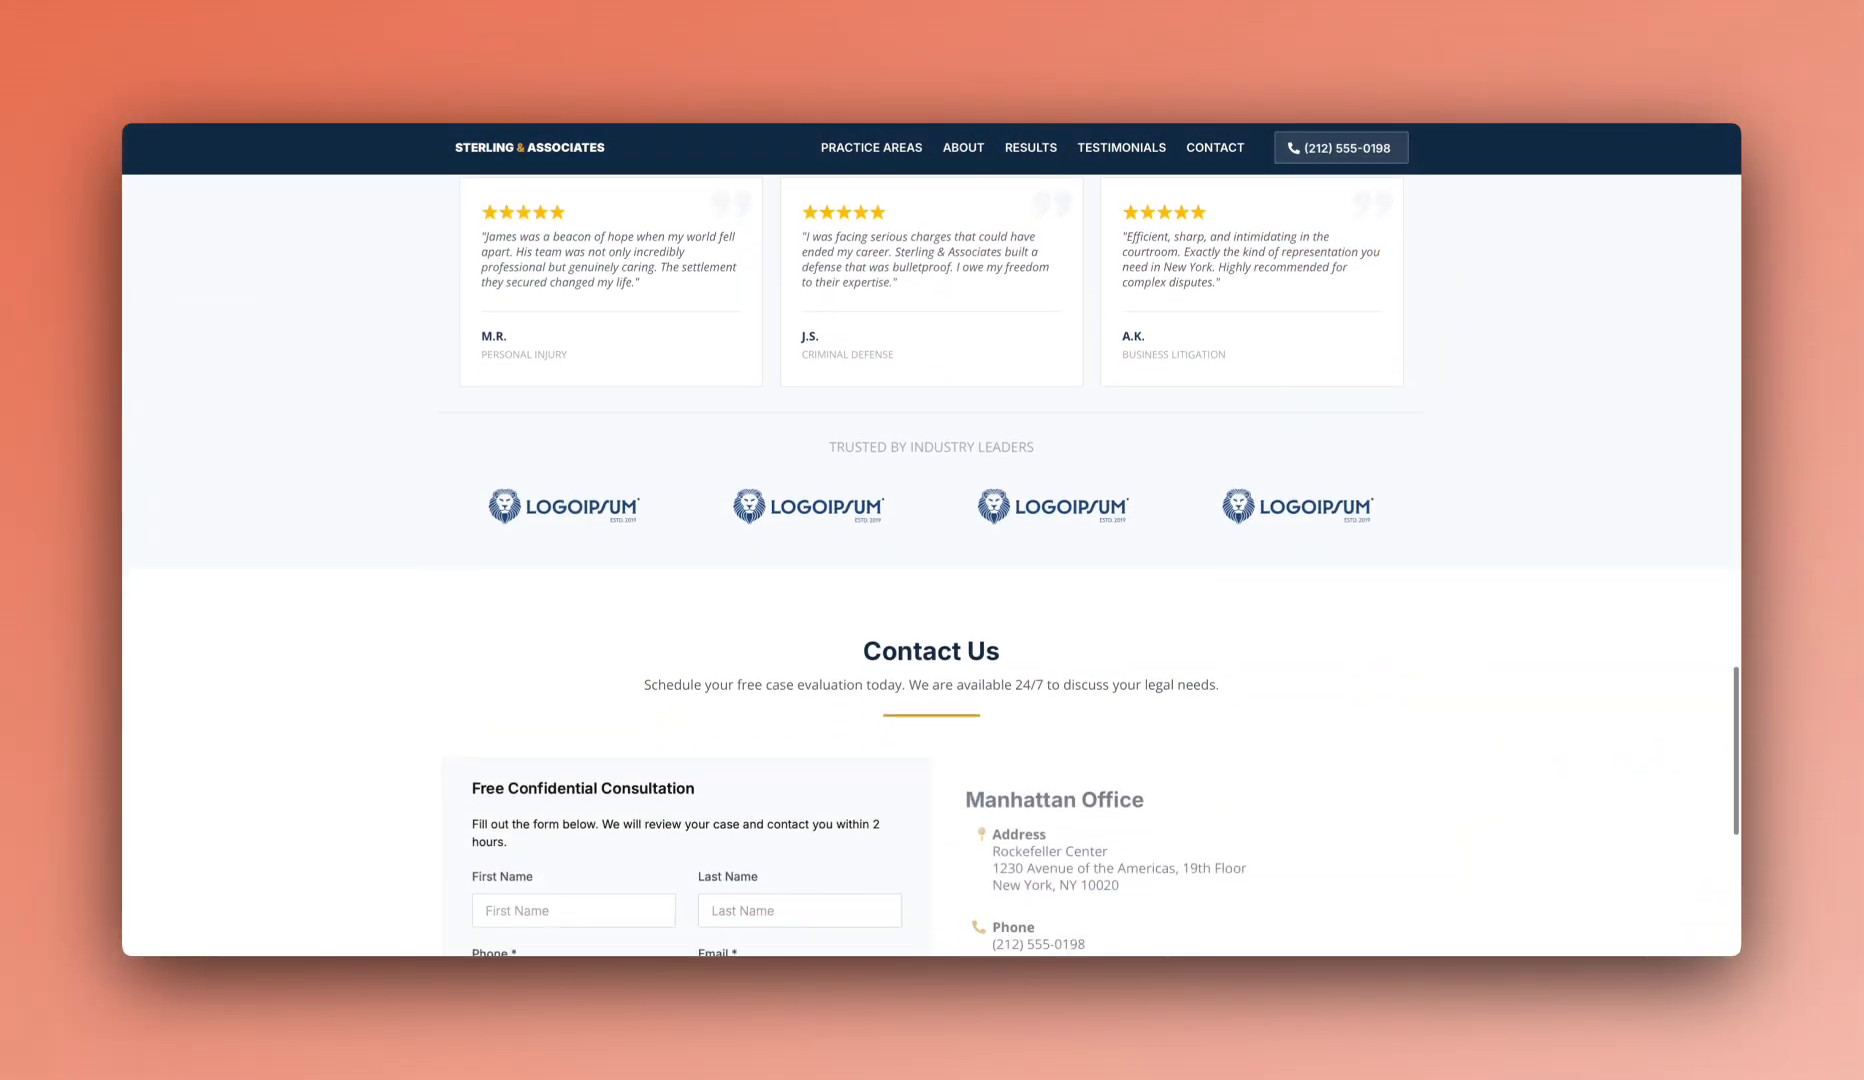
scroll(1424, 642, down, 2)
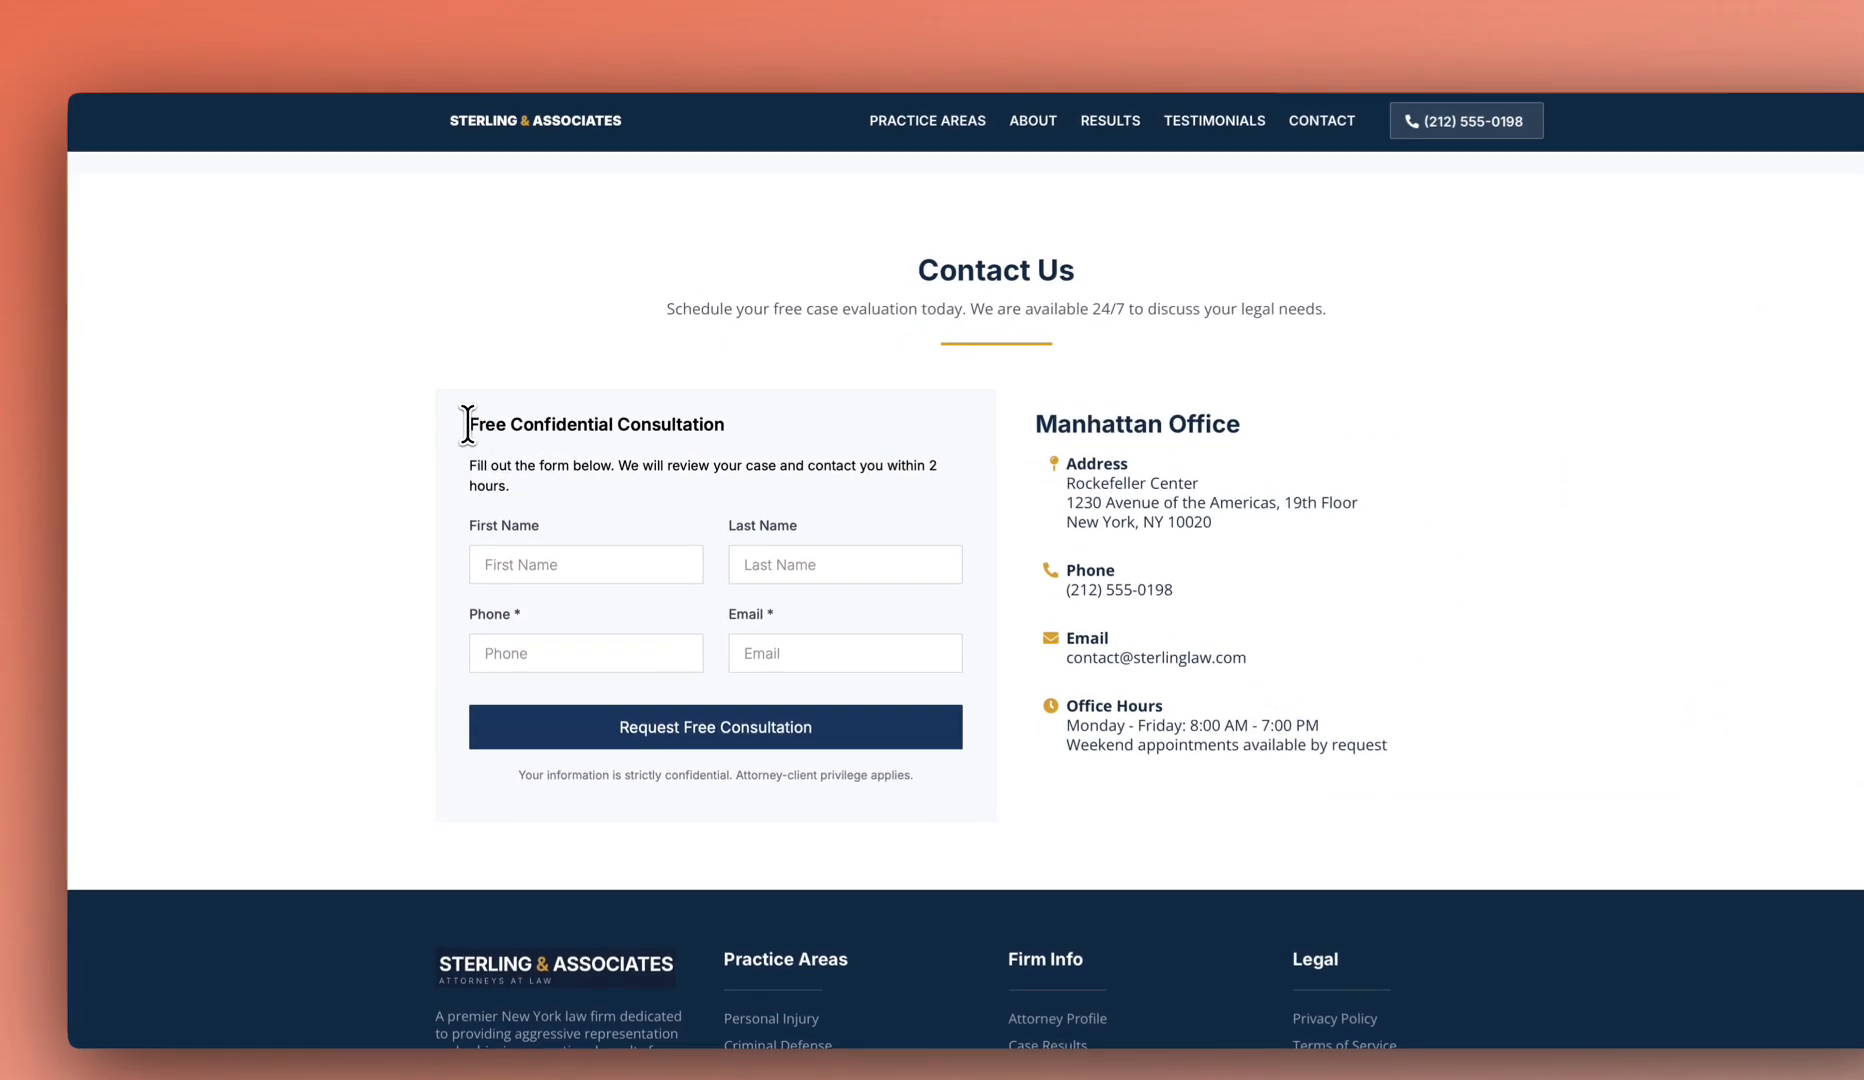
drag(472, 412, 525, 463)
click(531, 483)
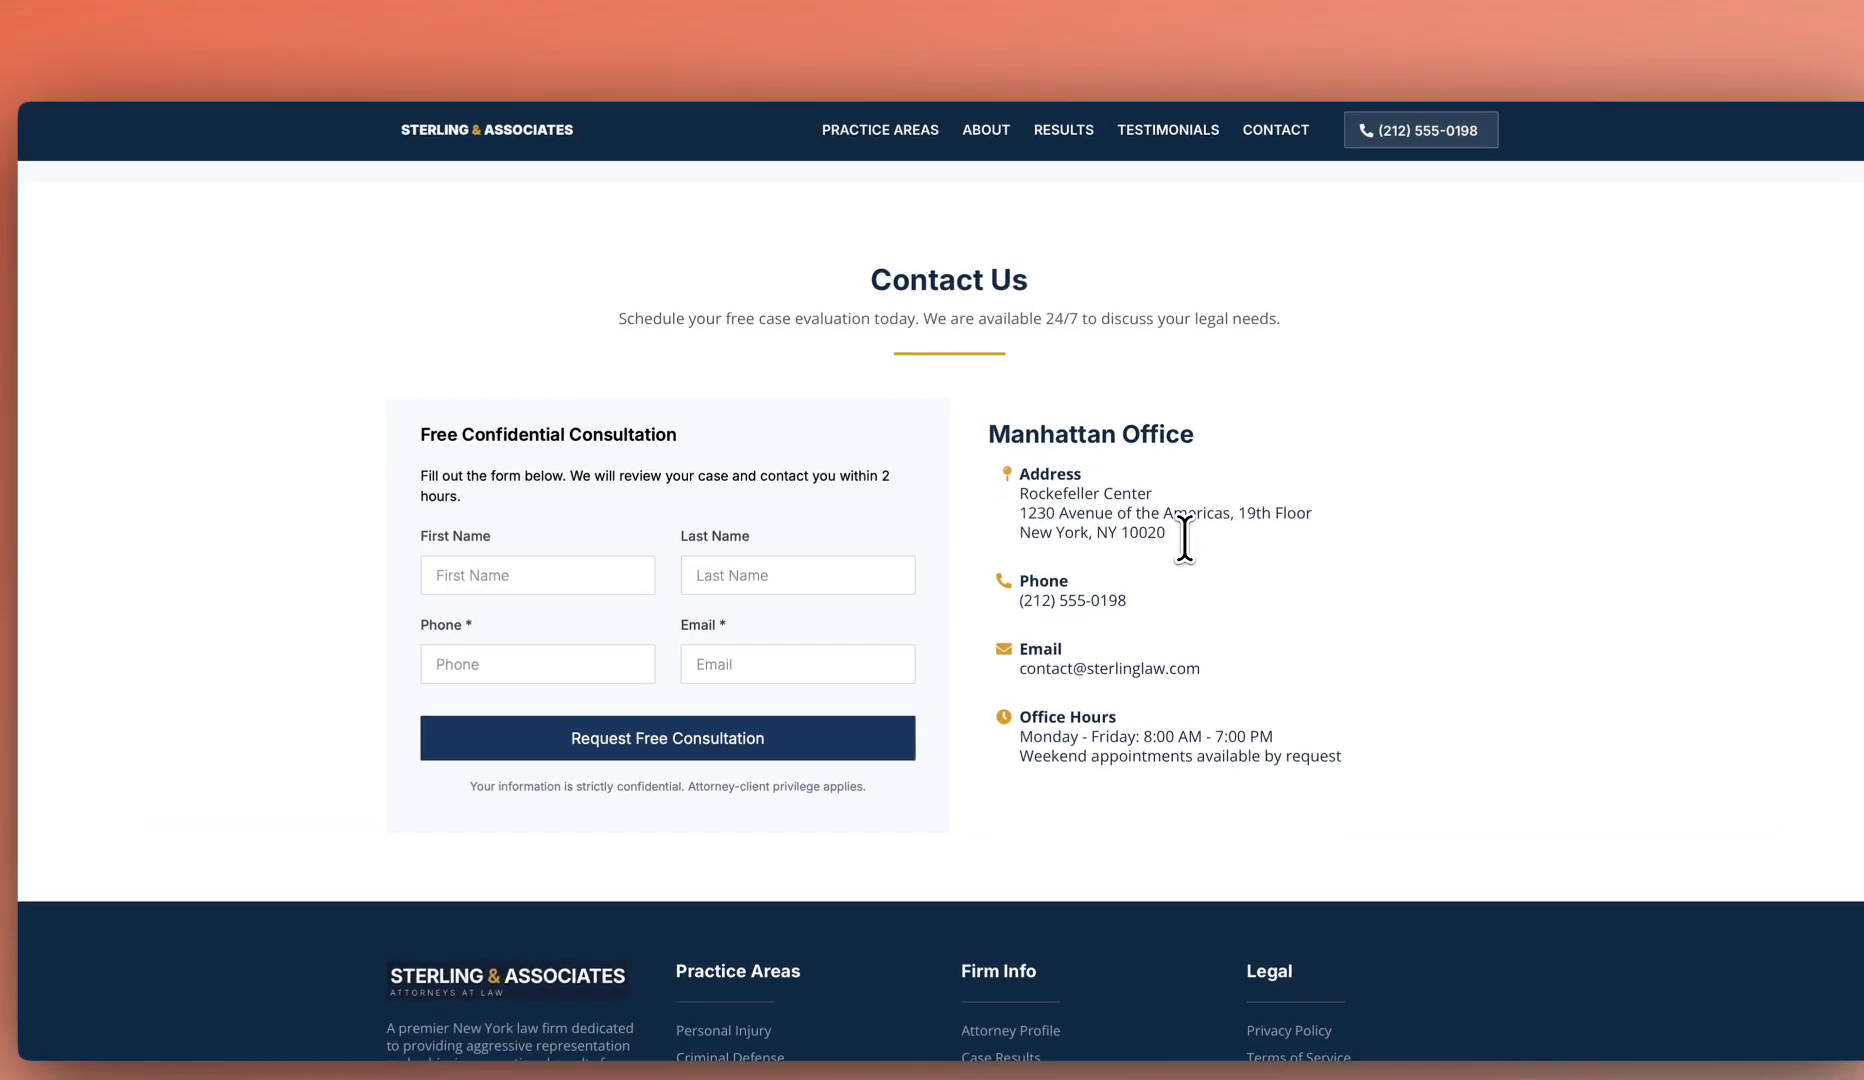
mouse_move(1184, 538)
mouse_down()
mouse_move(1015, 470)
mouse_move(1176, 525)
mouse_up()
click(1015, 485)
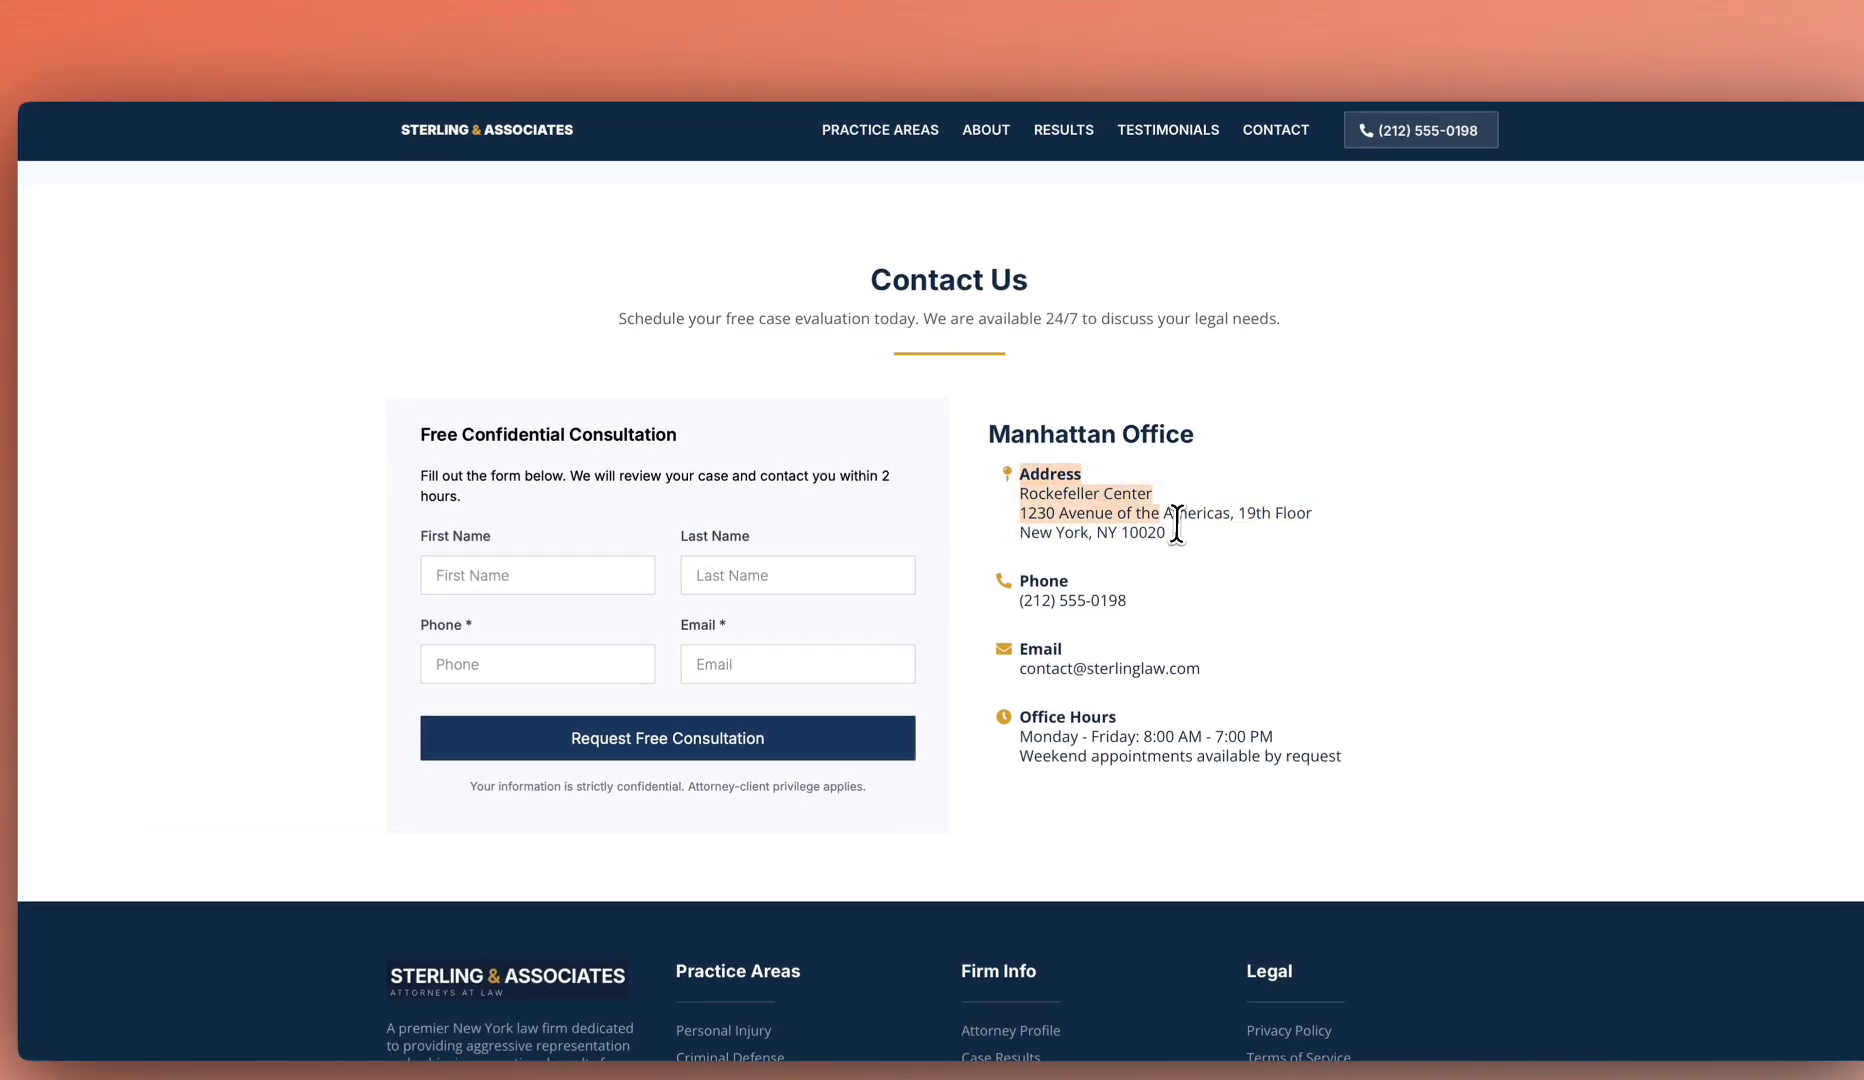
click(1060, 534)
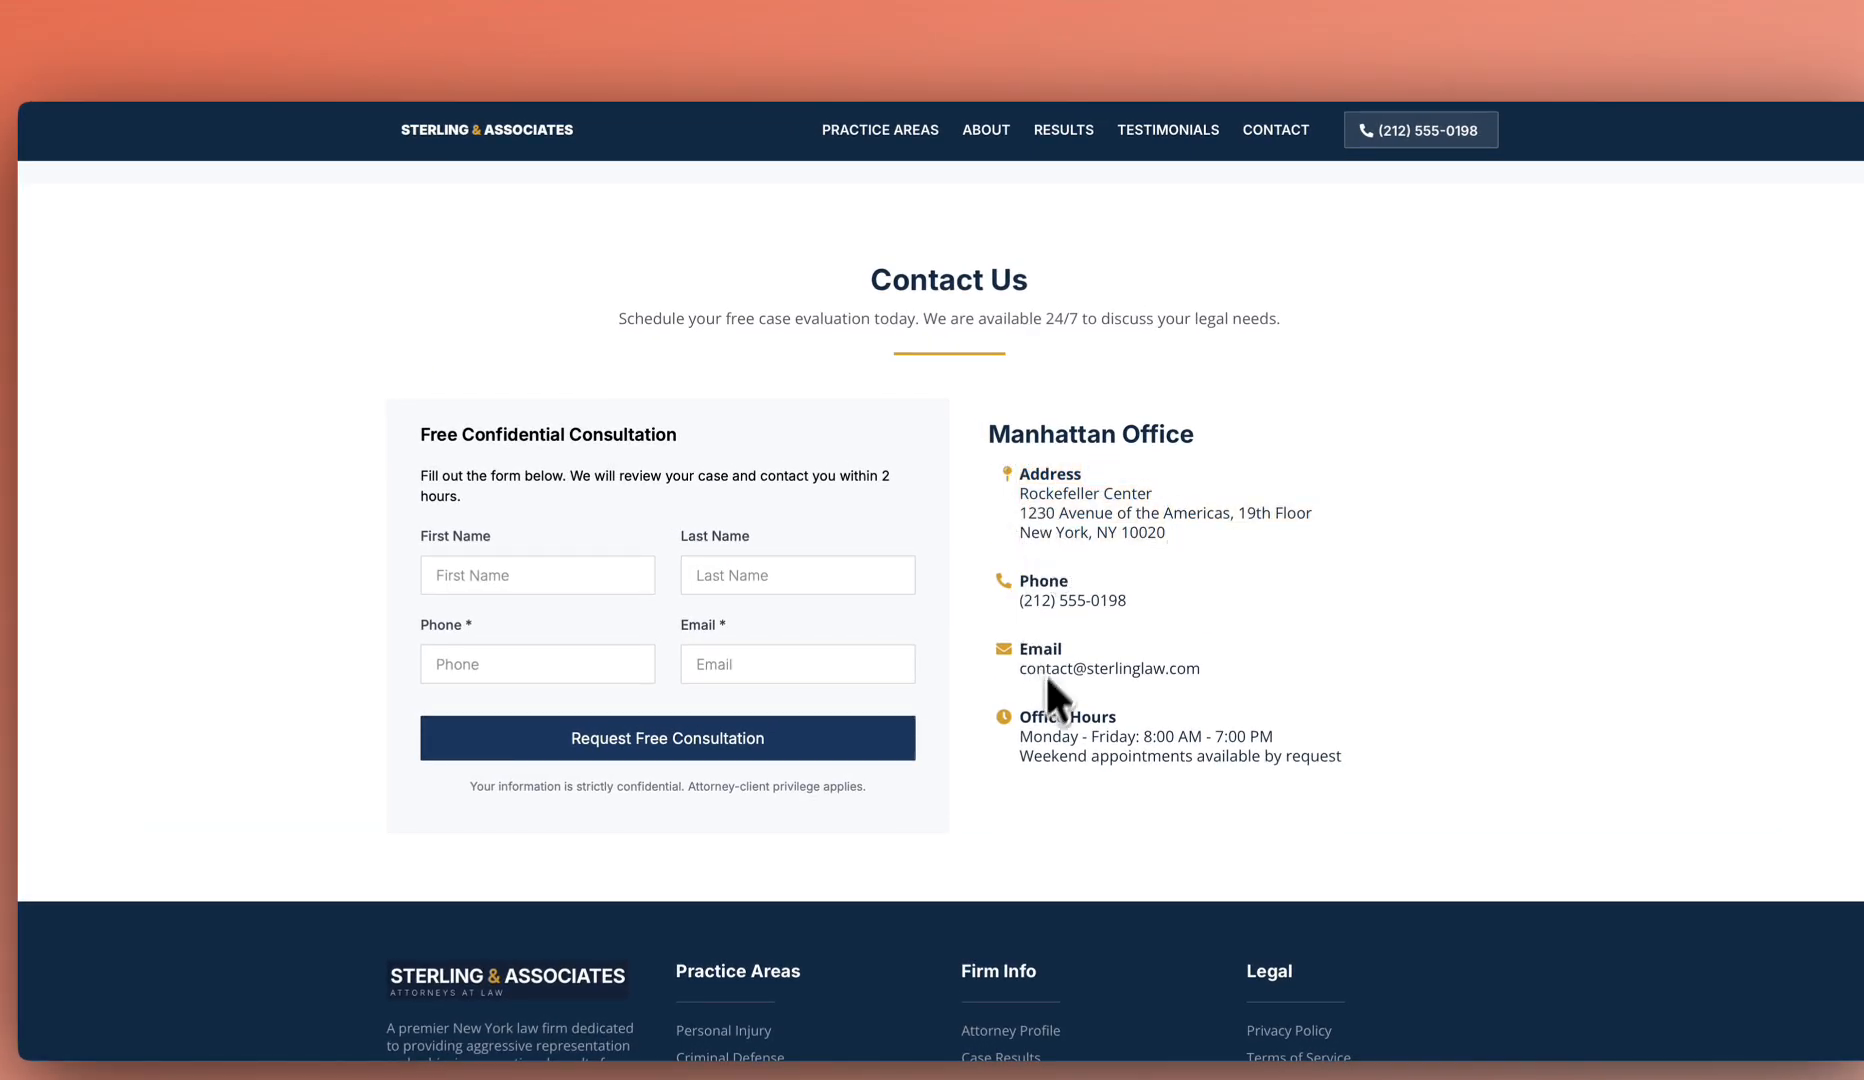
- In the page editor, select the Manhattan Office column in the Contact Us section and check its padding and custom classes
click(516, 84)
scroll(1244, 676, down, 8)
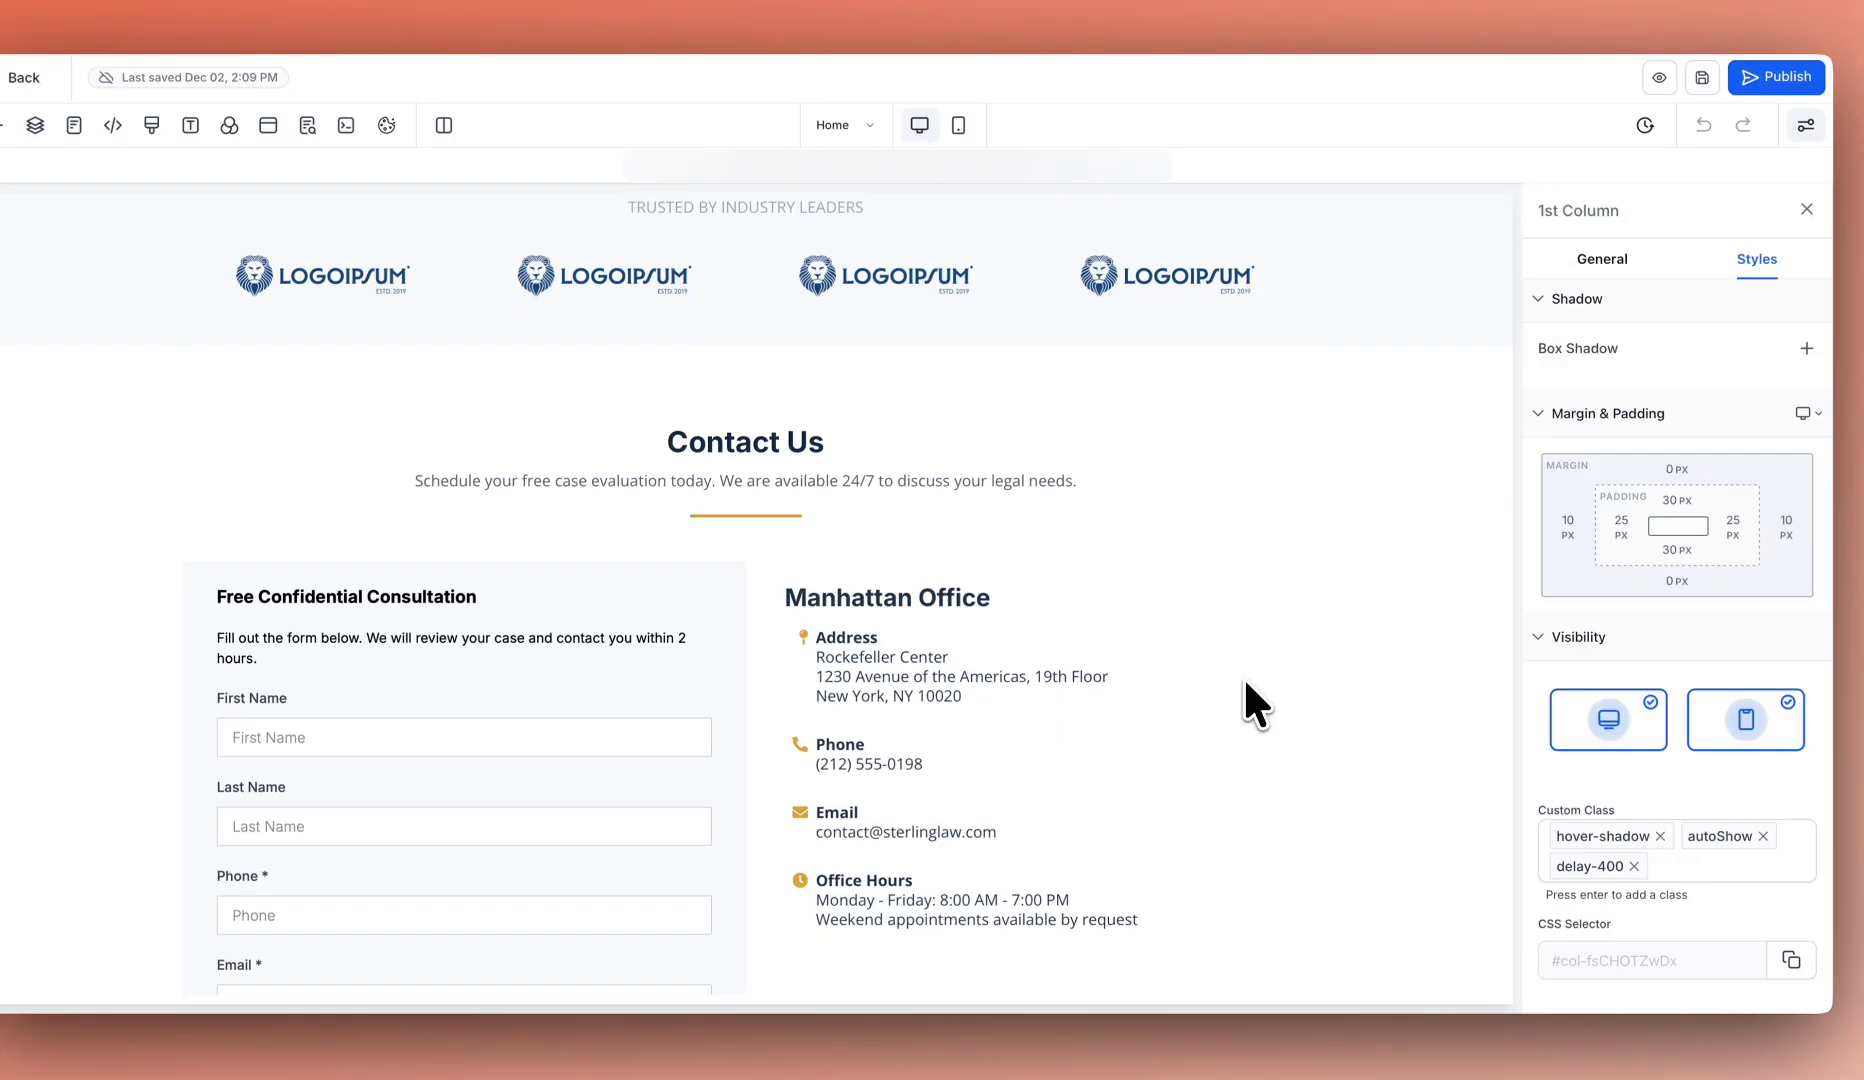
click(934, 455)
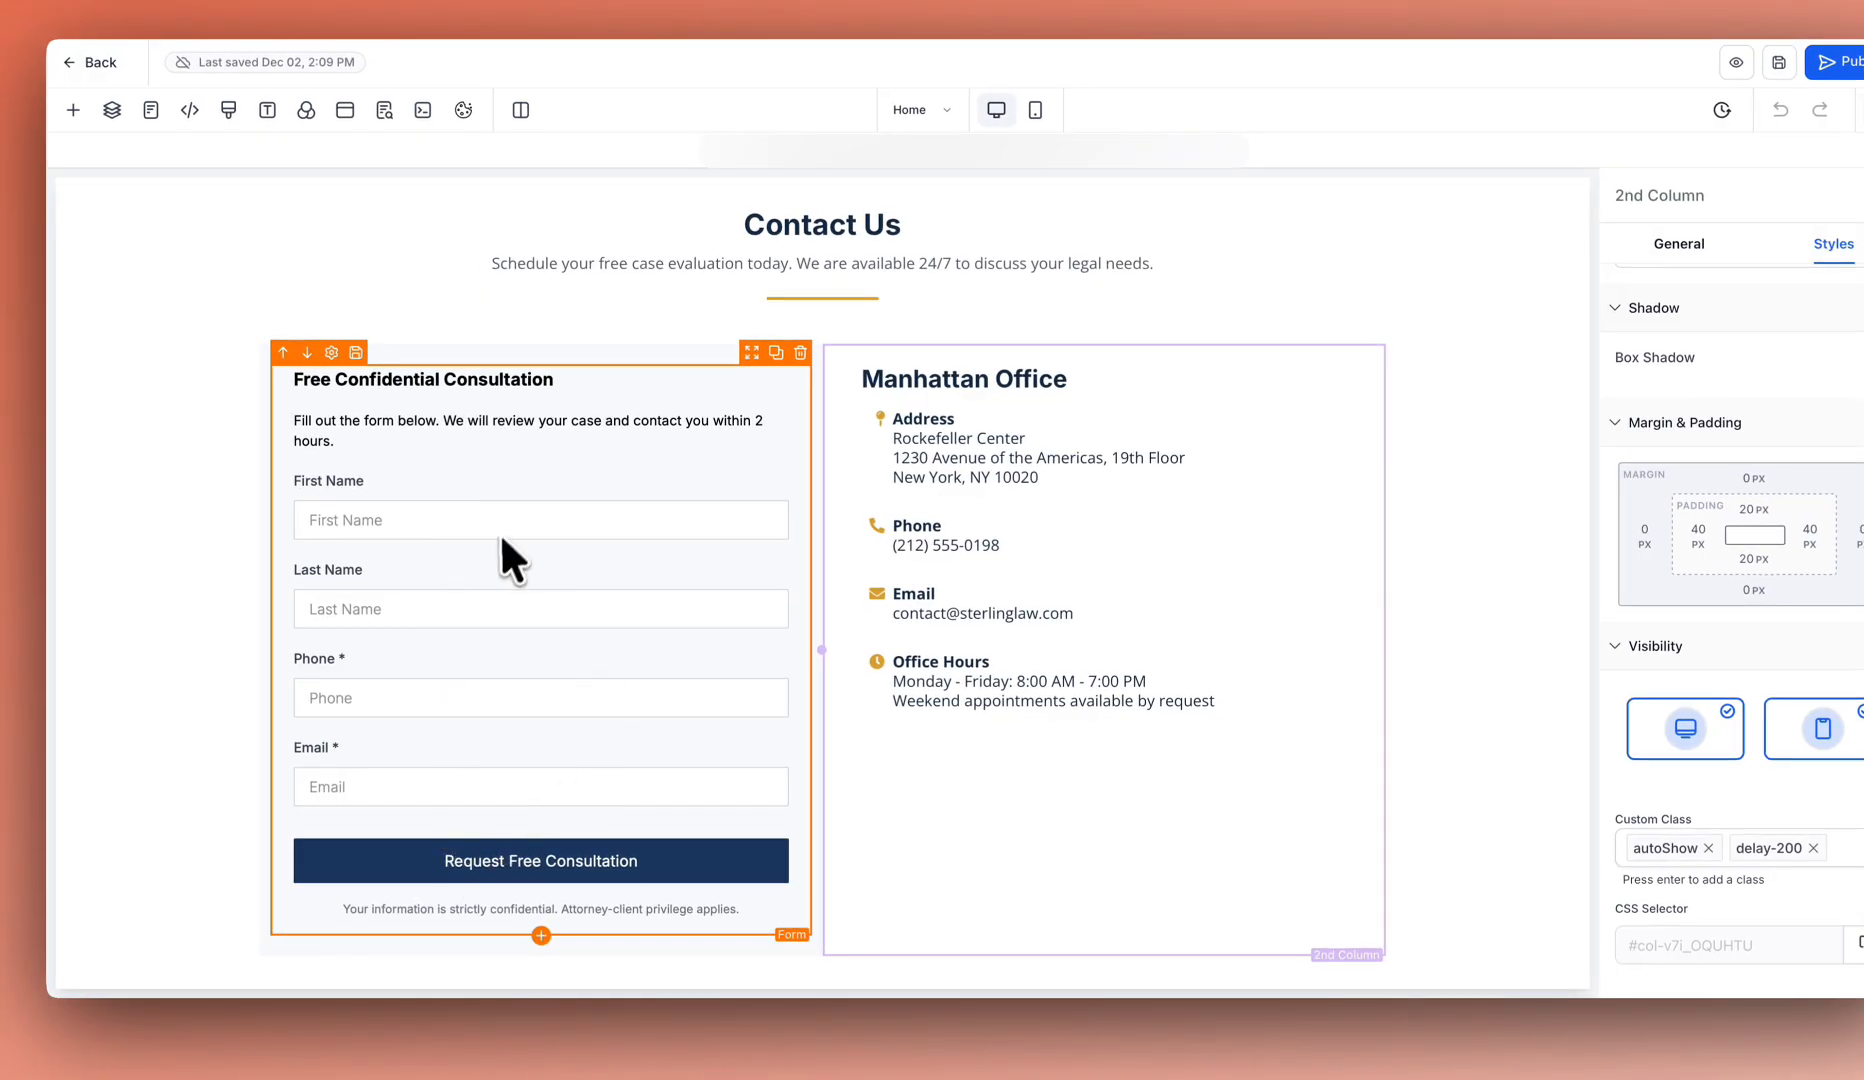
- Select the column around the Free Confidential Consultation form and examine its border, box shadow, padding and custom class
click(553, 344)
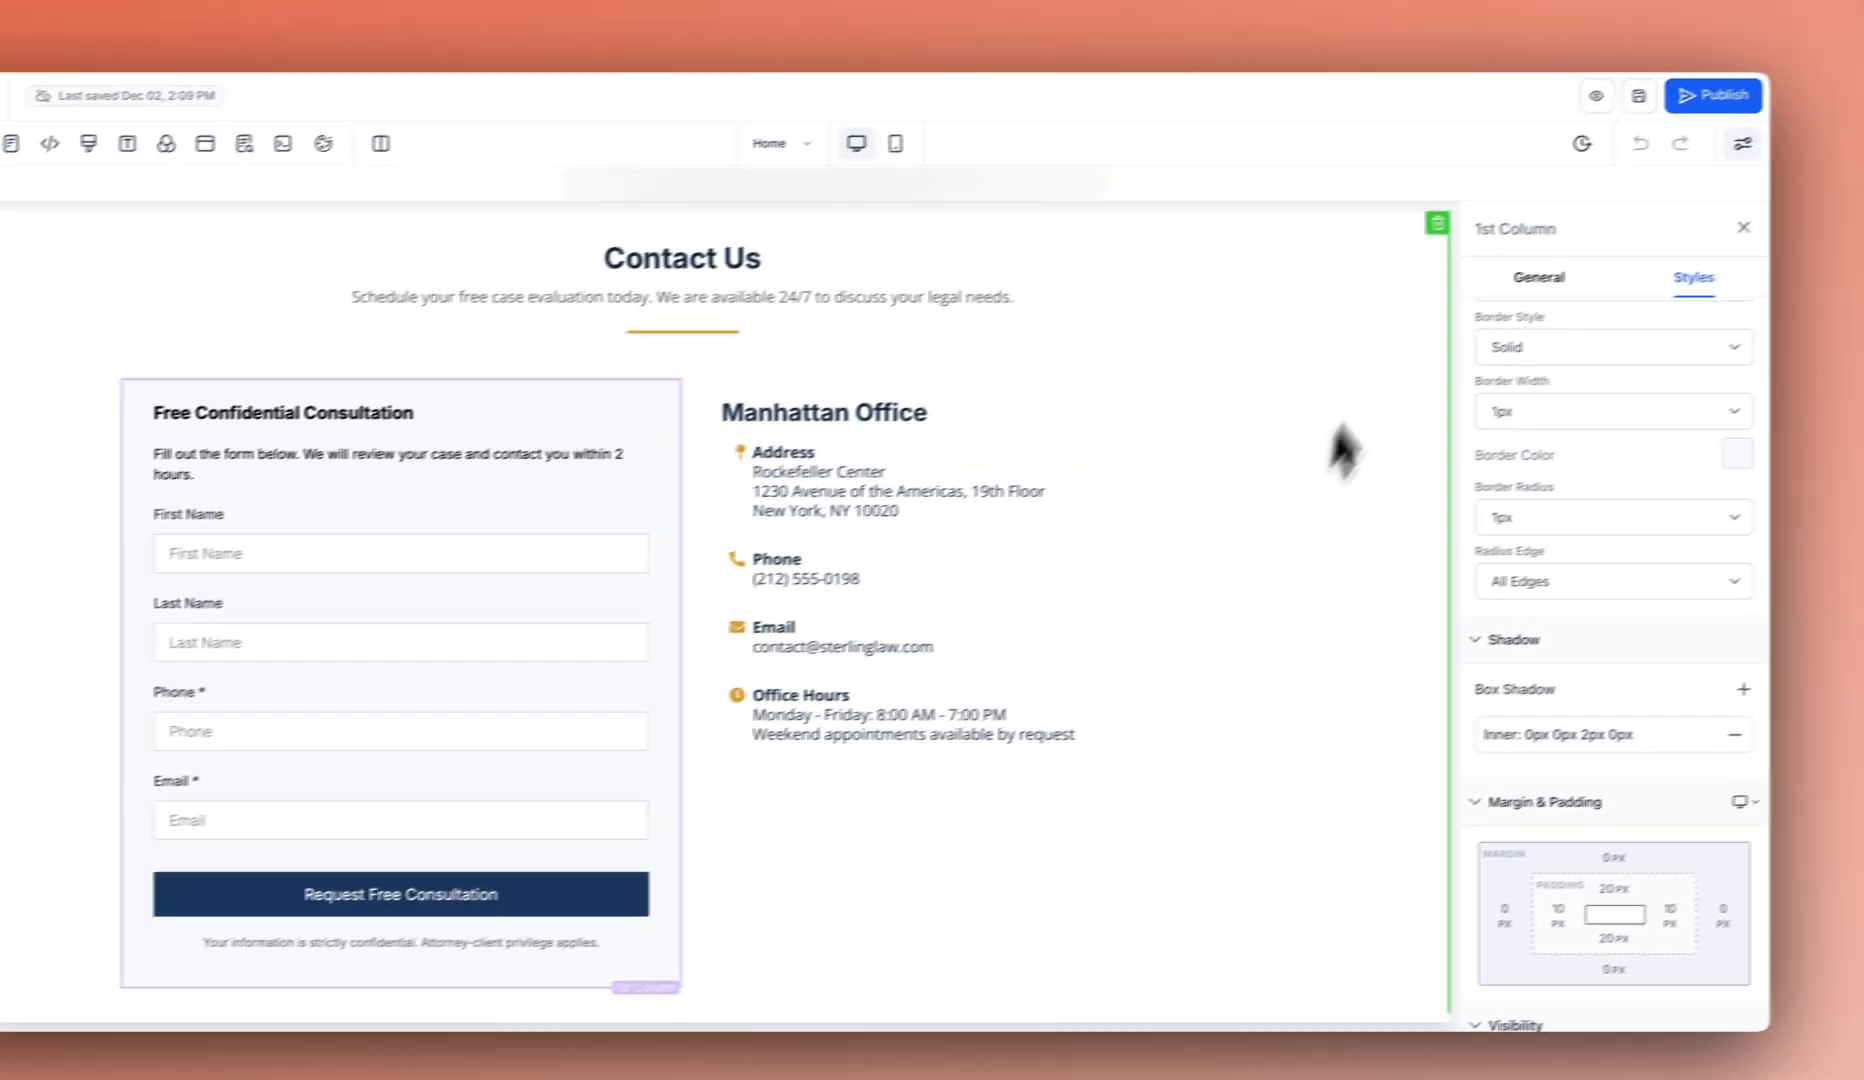
scroll(1724, 289, down, 5)
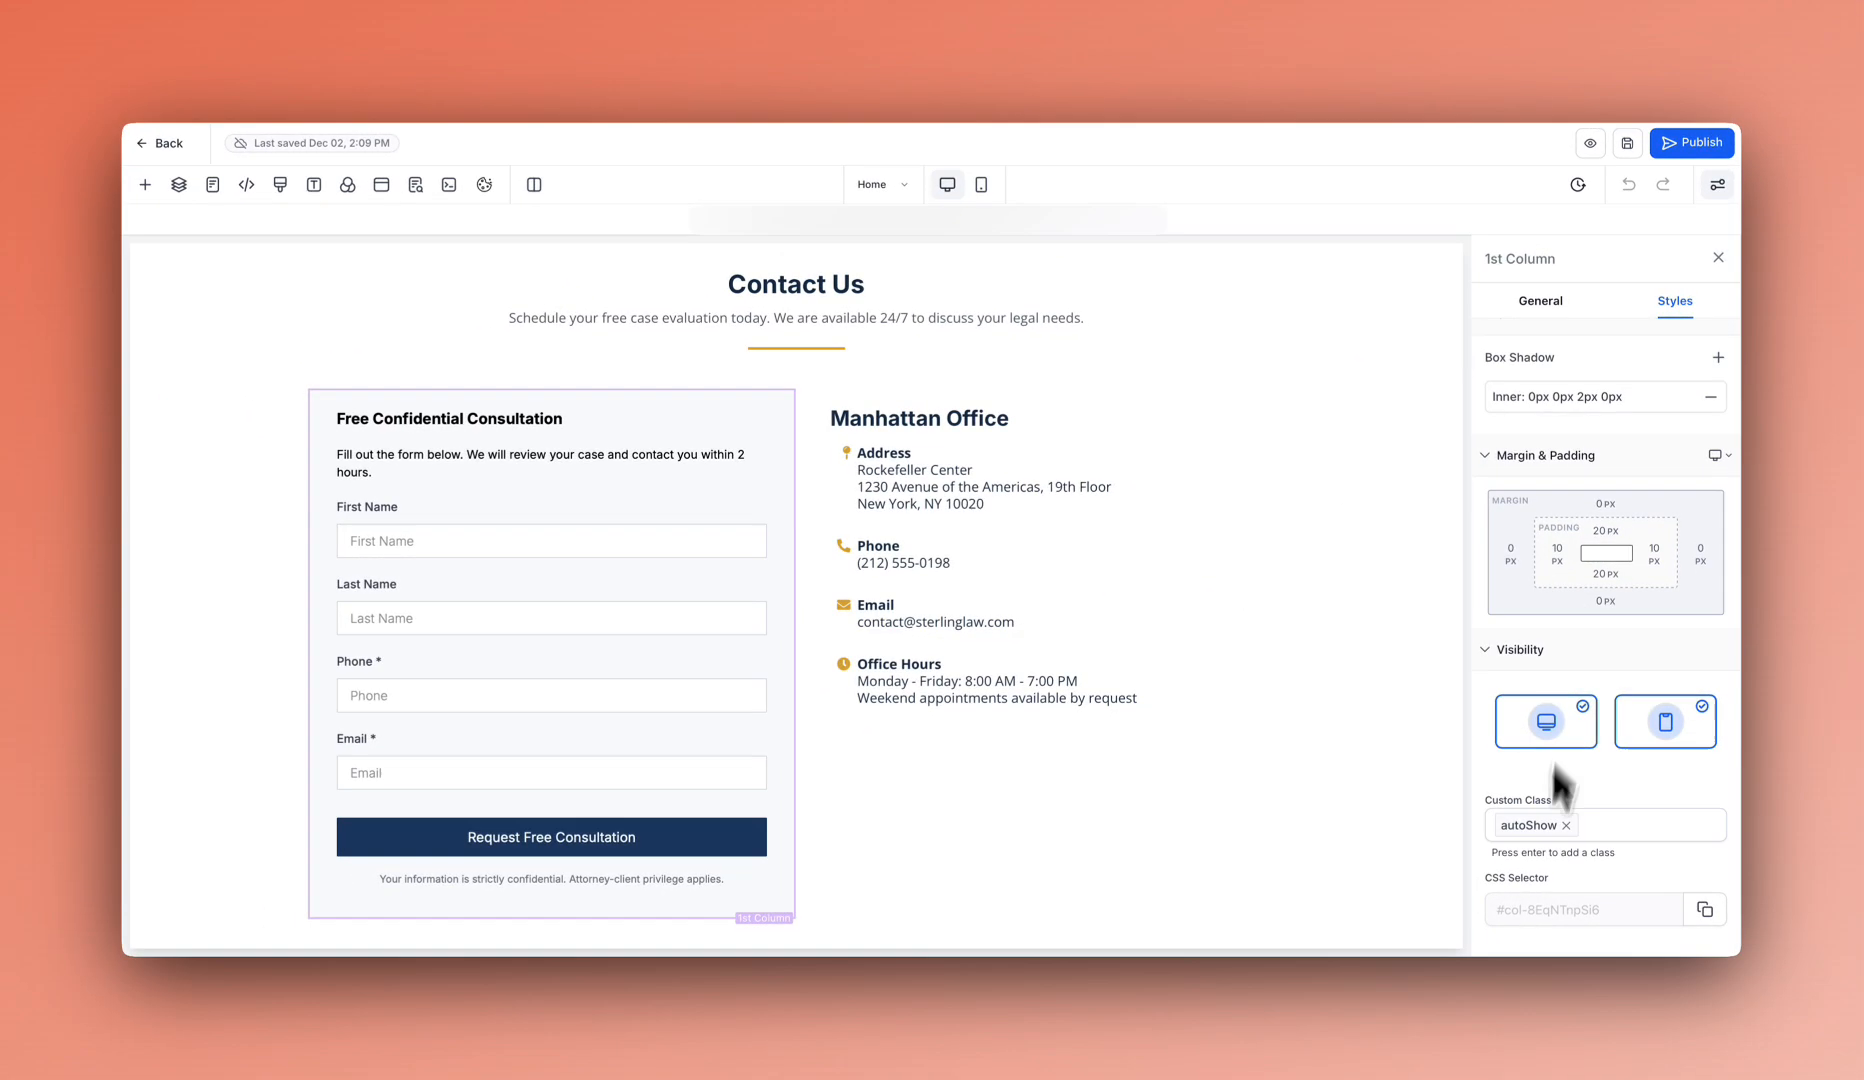
scroll(1236, 663, up, 5)
scroll(1236, 663, down, 5)
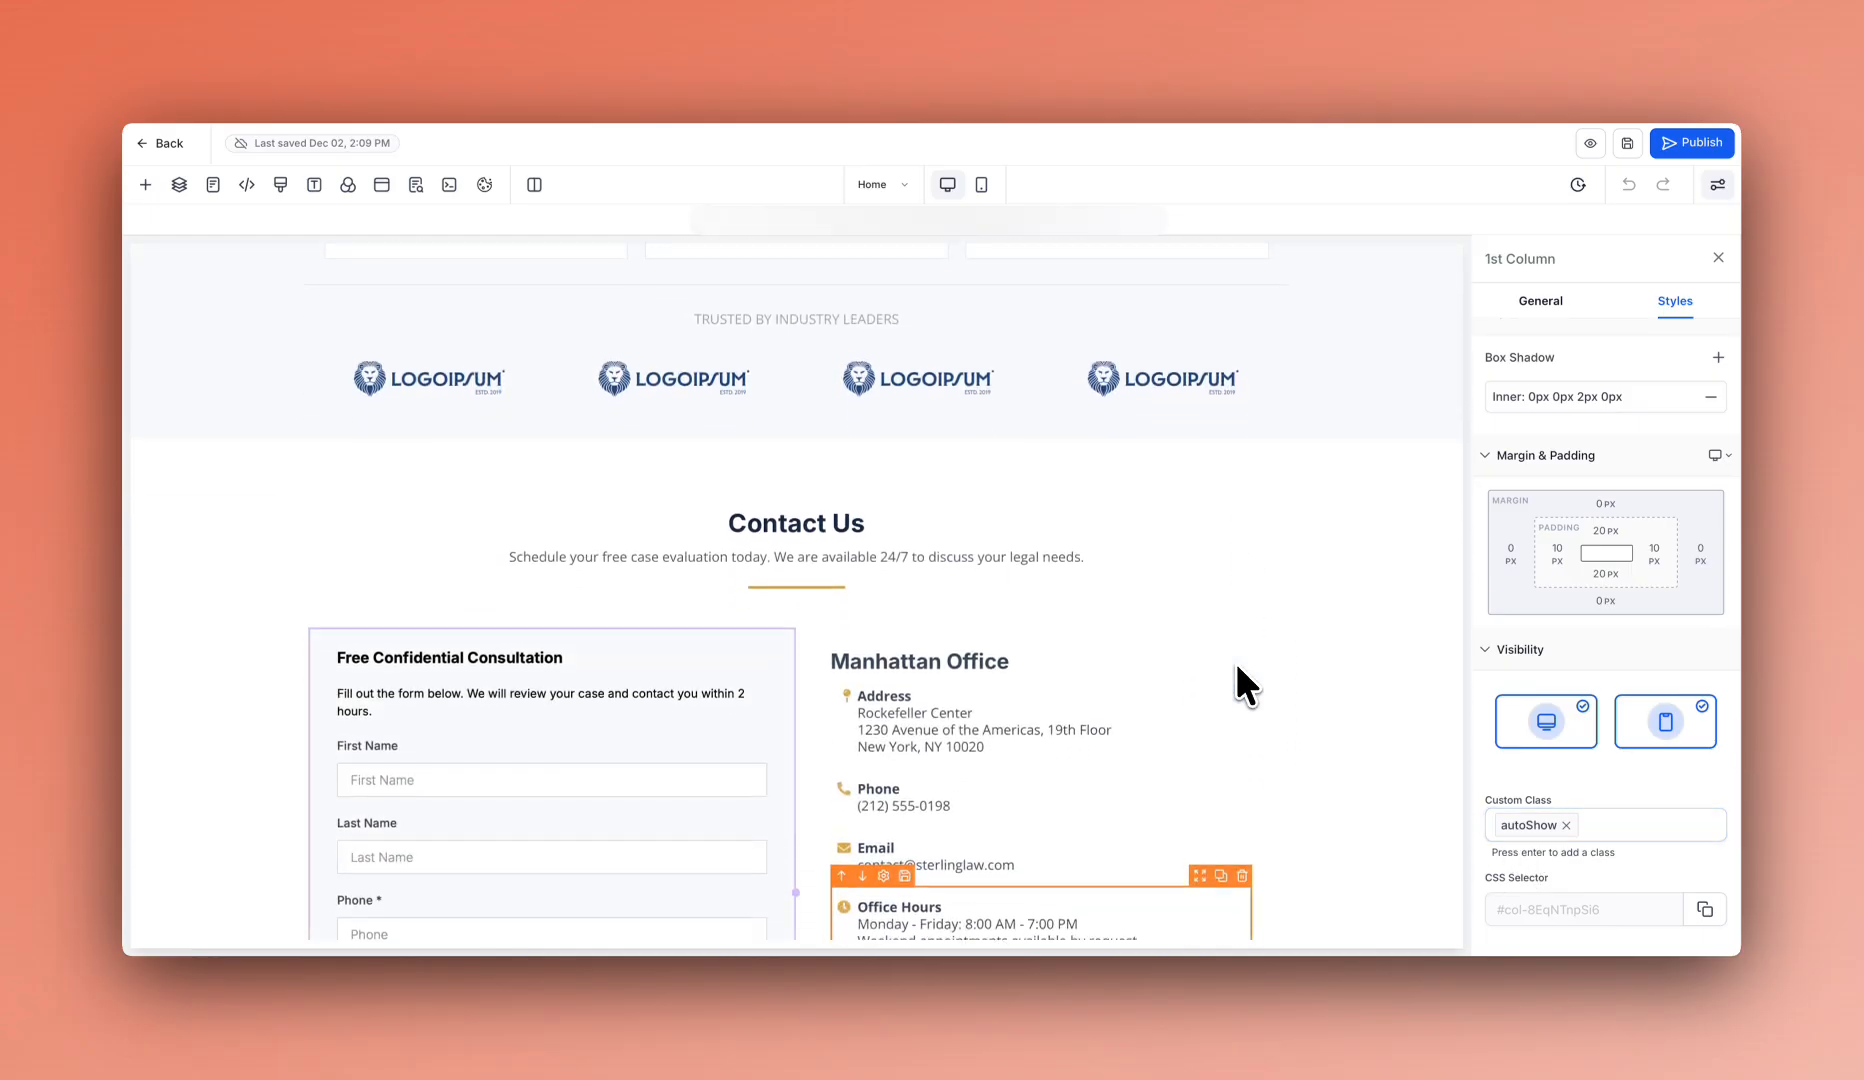
- Return to the live page and view its hero section
scroll(1235, 661, down, 4)
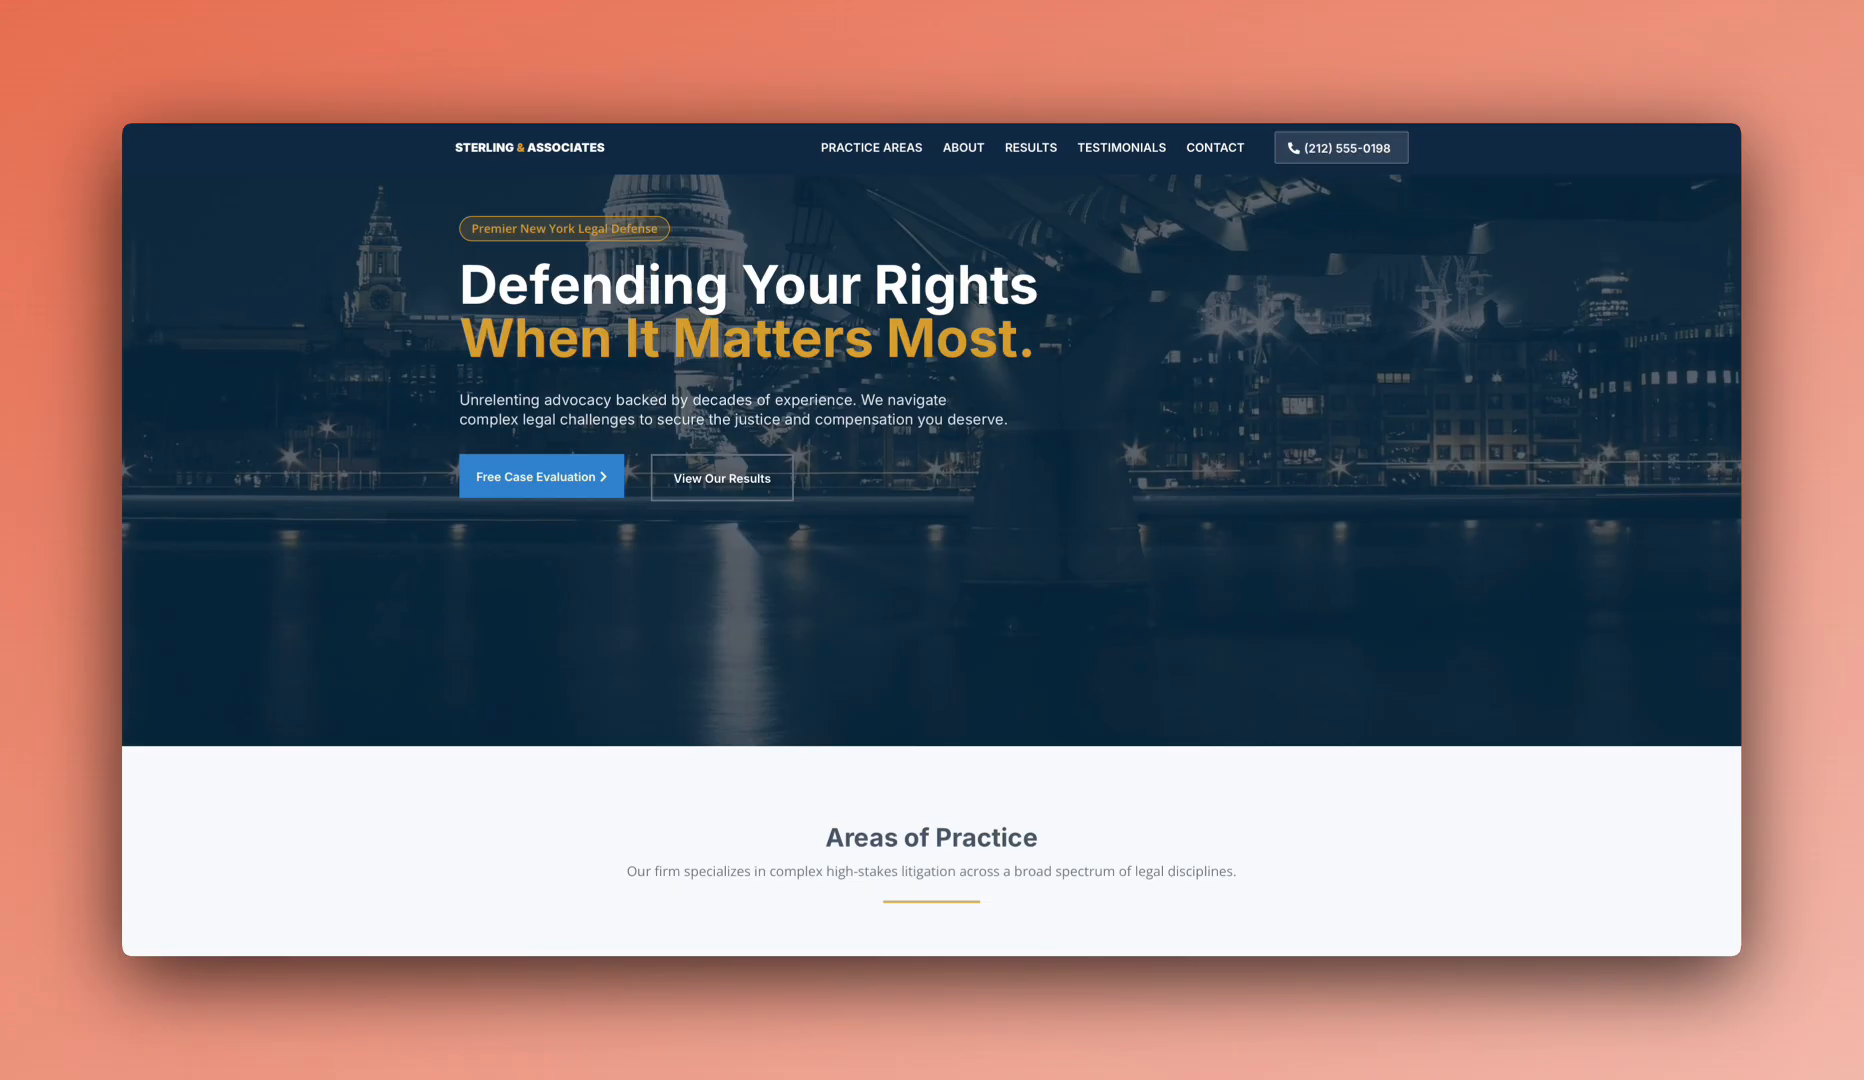
scroll(931, 540, up, 1)
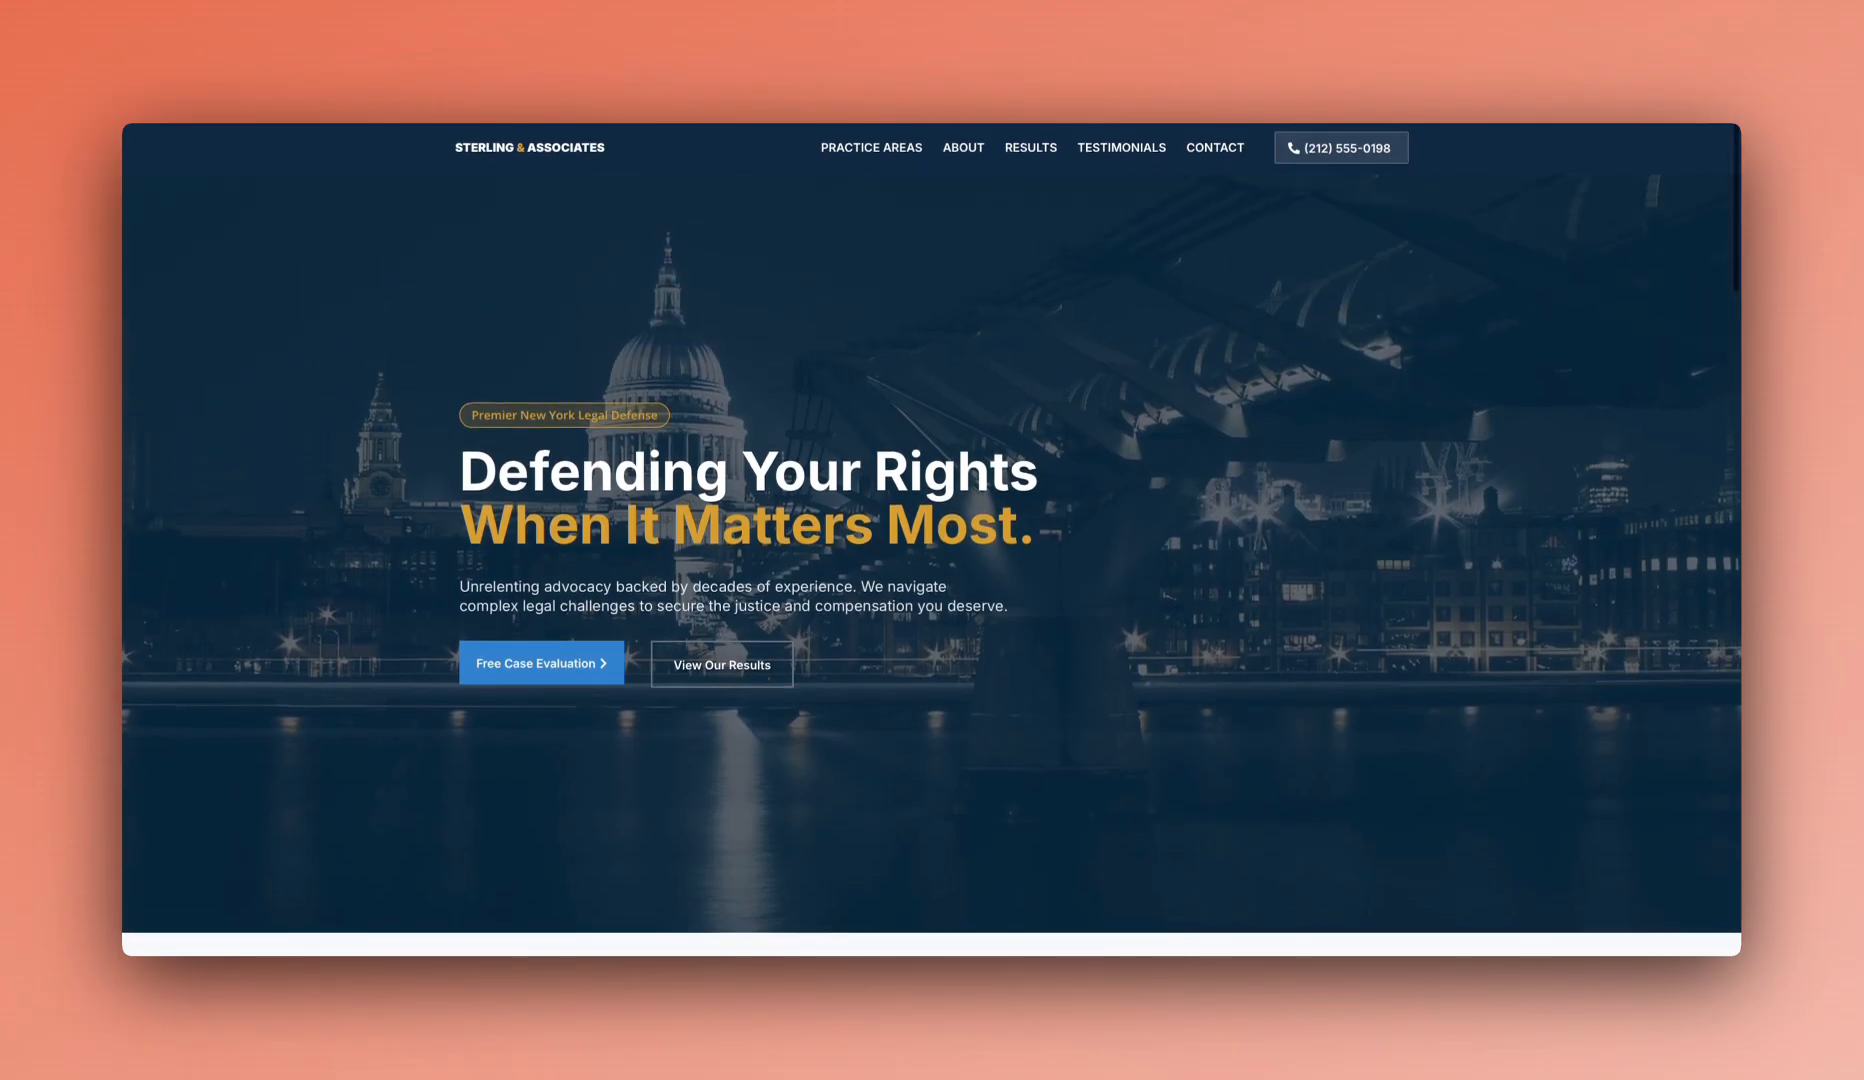